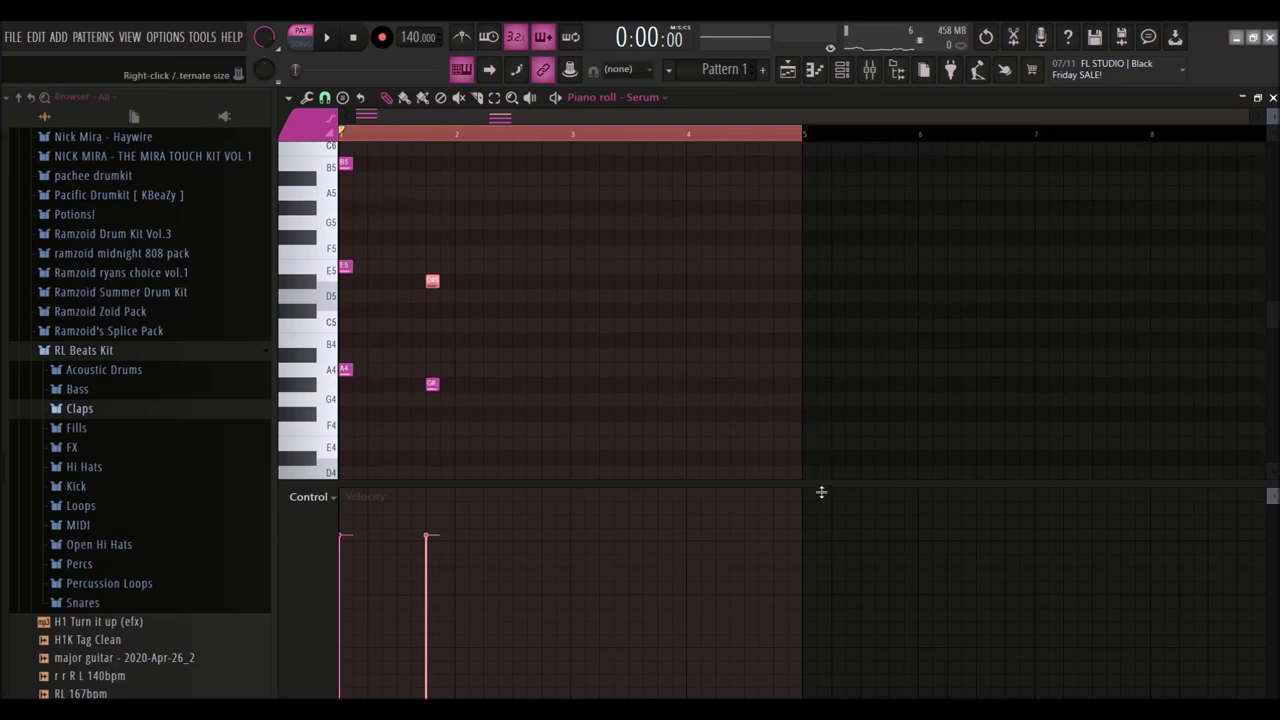
Extend the chord notes in the Serum piano roll with Quick legato and play the result in pattern mode
{"action": "left_click_drag", "start_coordinate": [1272, 117], "coordinate": [1272, 130]}
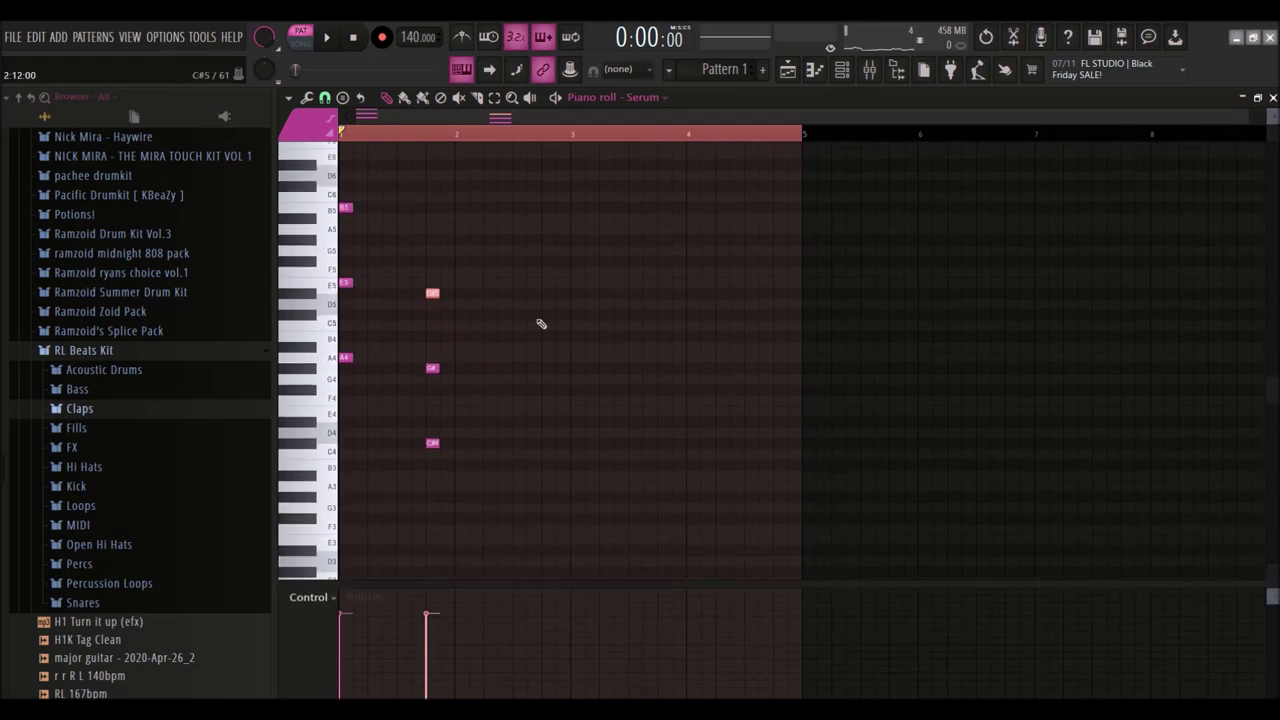
{"action": "key", "text": "ctrl+l"}
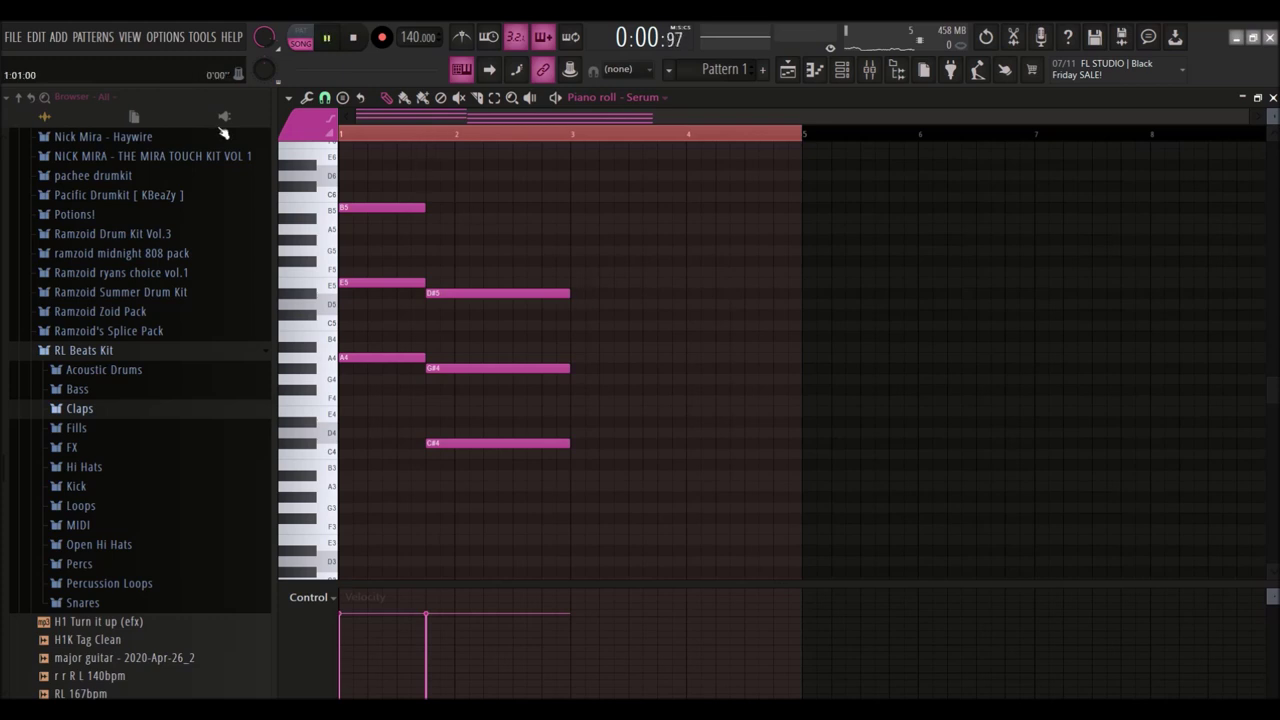
{"action": "left_click", "coordinate": [302, 38]}
{"action": "key", "text": "space"}
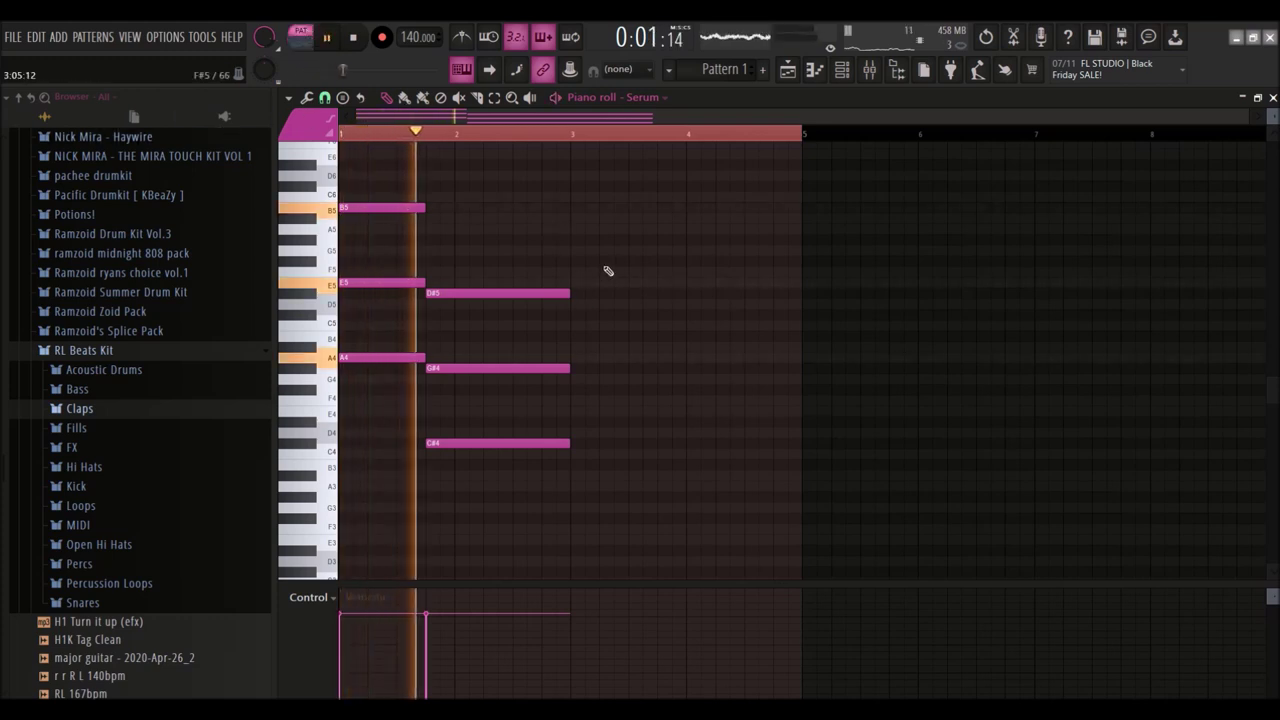
Shorten the notes of both chords and duplicate the two-bar progression into bars 3 and 4
{"action": "left_click_drag", "start_coordinate": [572, 294], "coordinate": [545, 294]}
{"action": "key", "text": "space"}
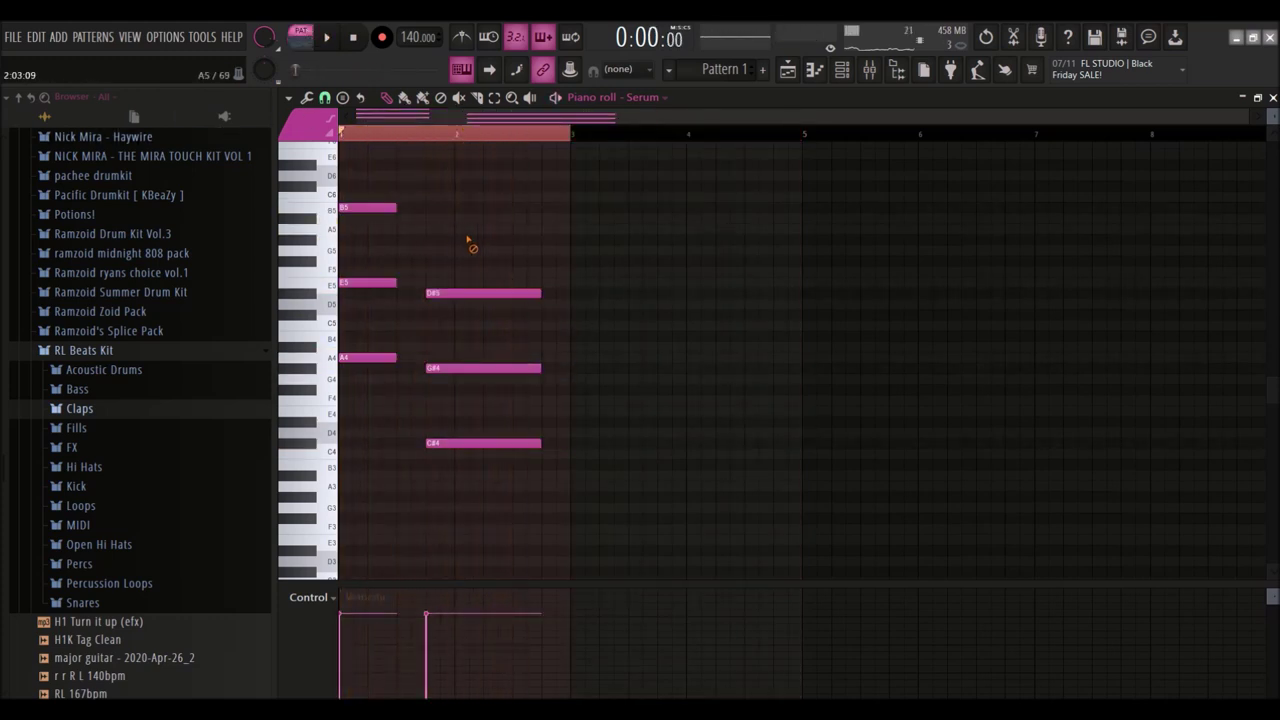
{"action": "key", "text": "ctrl+b"}
{"action": "key", "text": "ctrl+d"}
{"action": "key", "text": "space"}
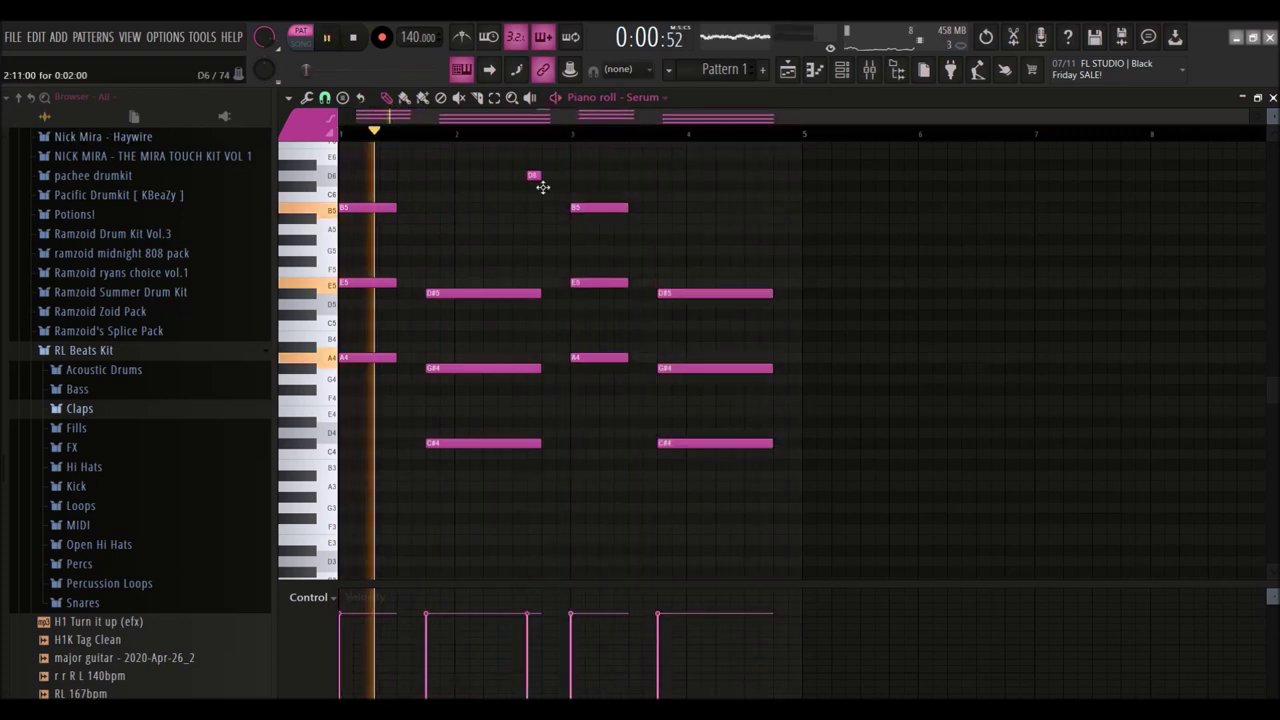
Shorten the D#5 note of the last chord and add a short E5, D#5, E5, C#6 run at the end of bar 4
{"action": "scroll", "coordinate": [744, 318], "scroll_direction": "up", "scroll_amount": 3}
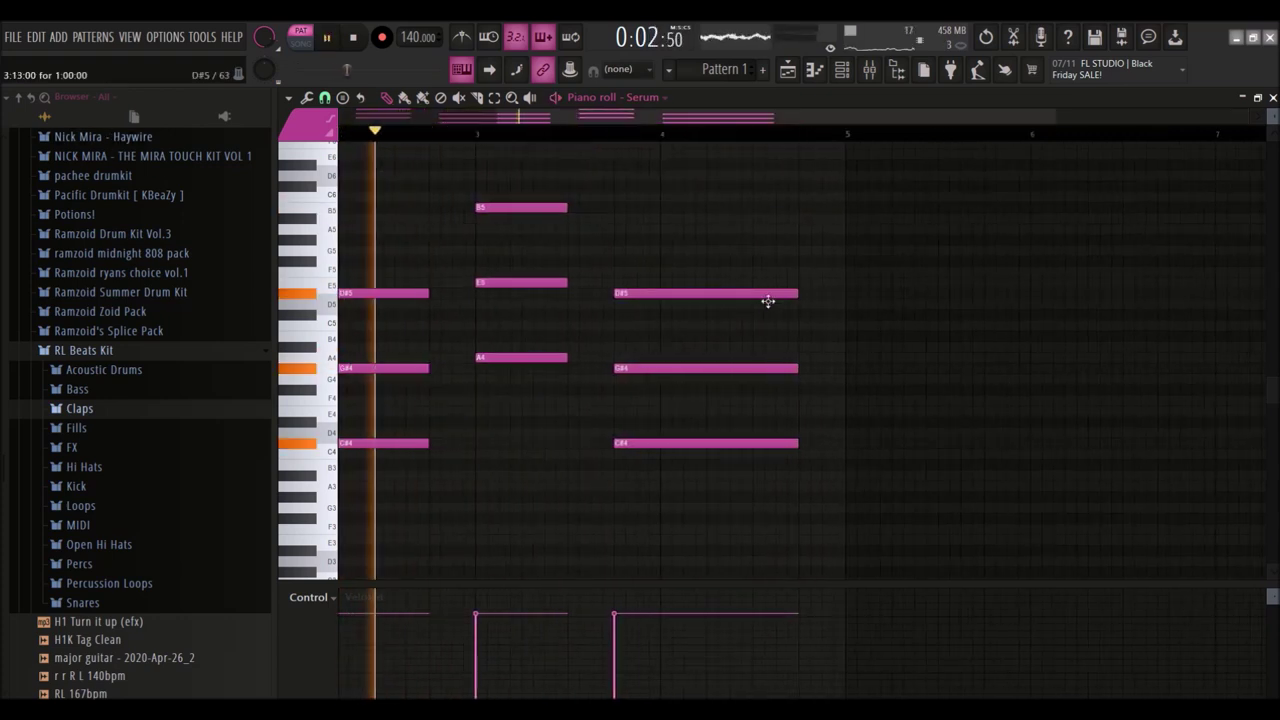
{"action": "scroll", "coordinate": [787, 302], "scroll_direction": "up", "scroll_amount": 2}
{"action": "scroll", "coordinate": [751, 246], "scroll_direction": "up", "scroll_amount": 1}
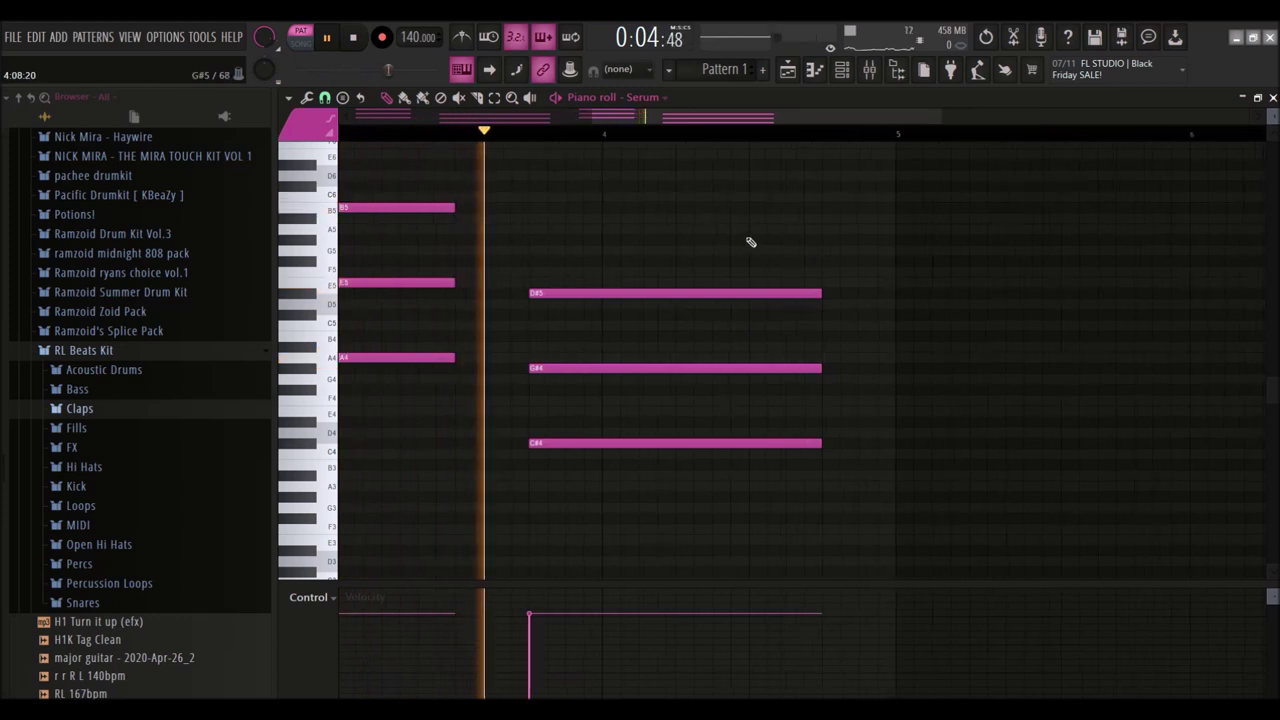
{"action": "key", "text": "space"}
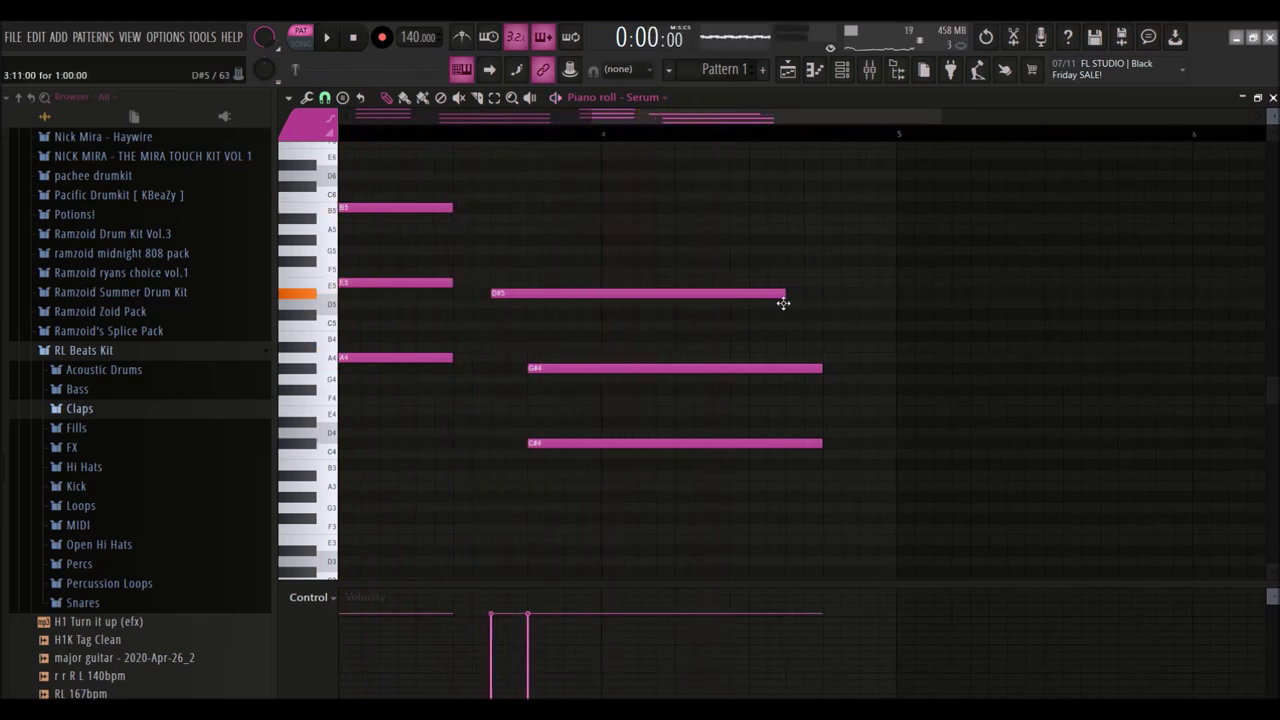
{"action": "left_click", "coordinate": [762, 284]}
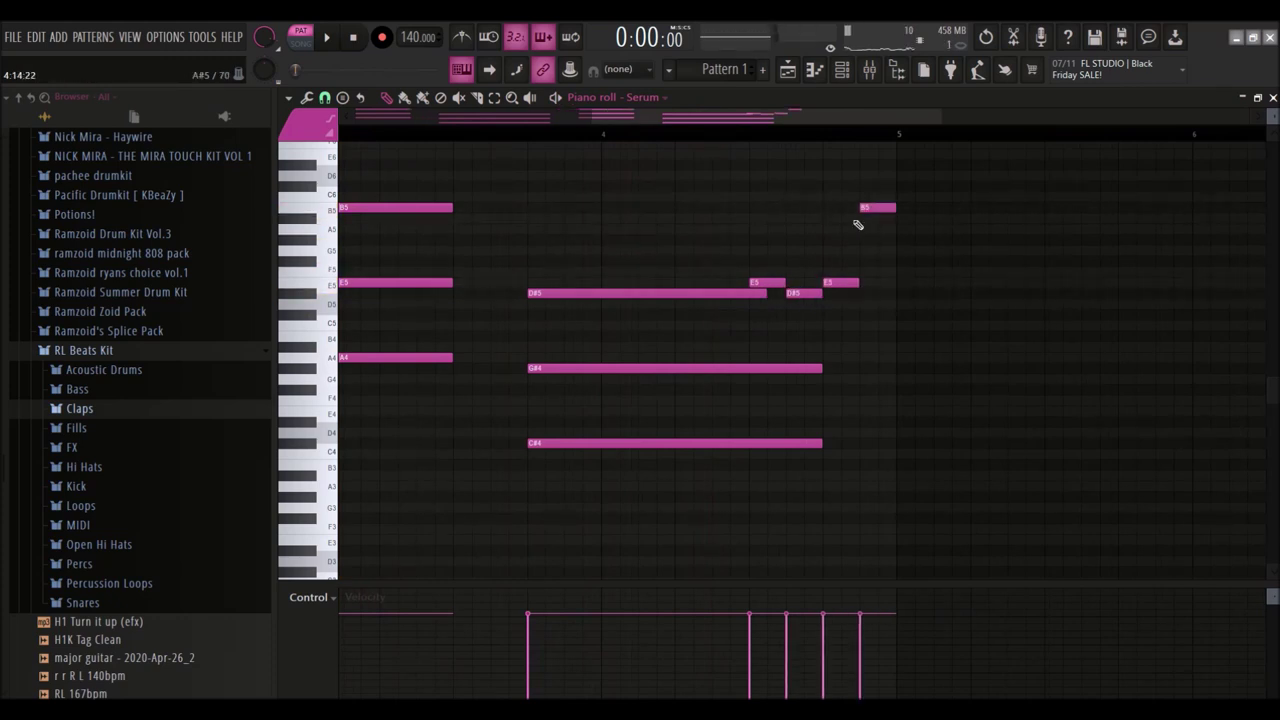
{"action": "scroll", "coordinate": [730, 284], "scroll_direction": "down", "scroll_amount": 3}
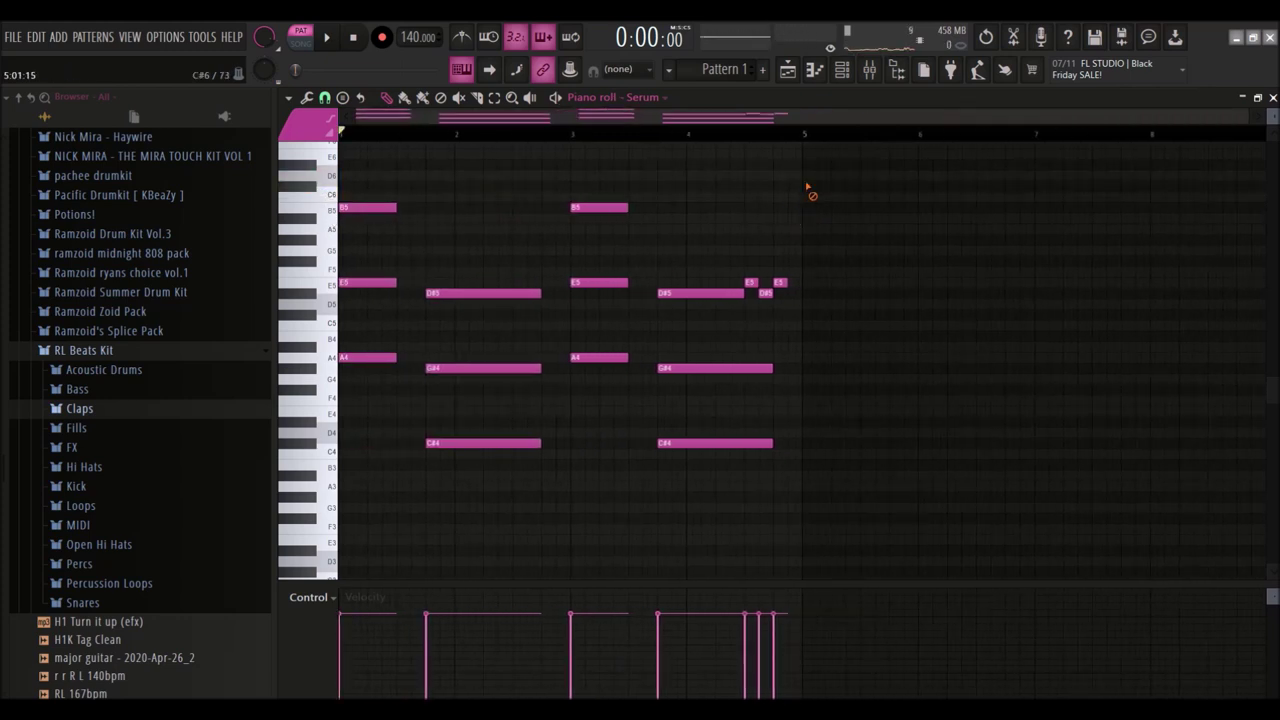
{"action": "key", "text": "space"}
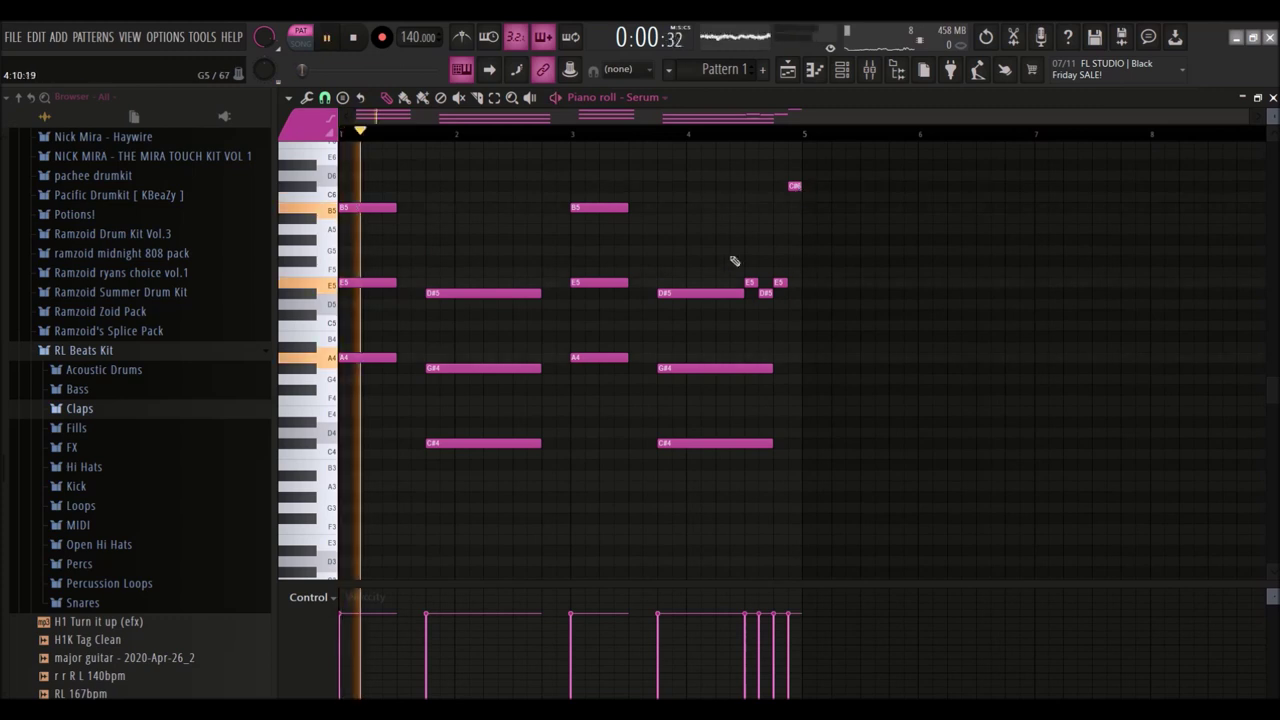
Clone the Serum channel in the channel rack
{"action": "key", "text": "F6"}
{"action": "right_click", "coordinate": [412, 142]}
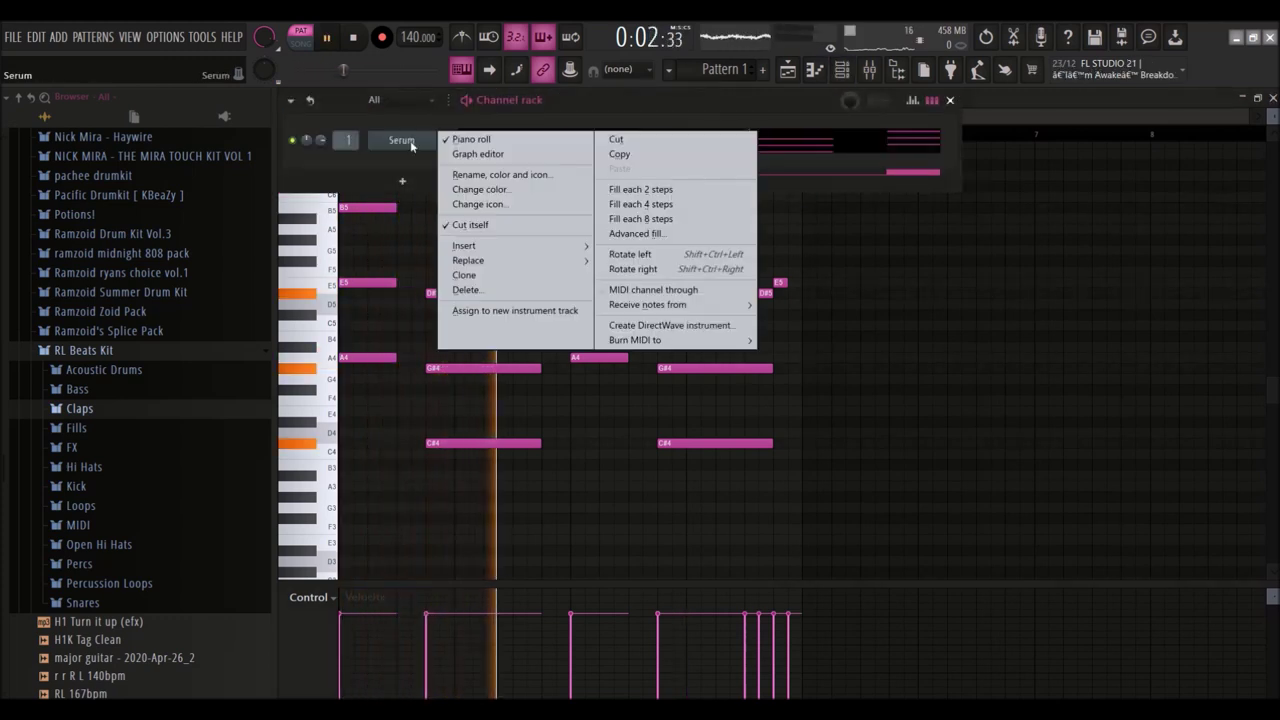
{"action": "left_click", "coordinate": [475, 277]}
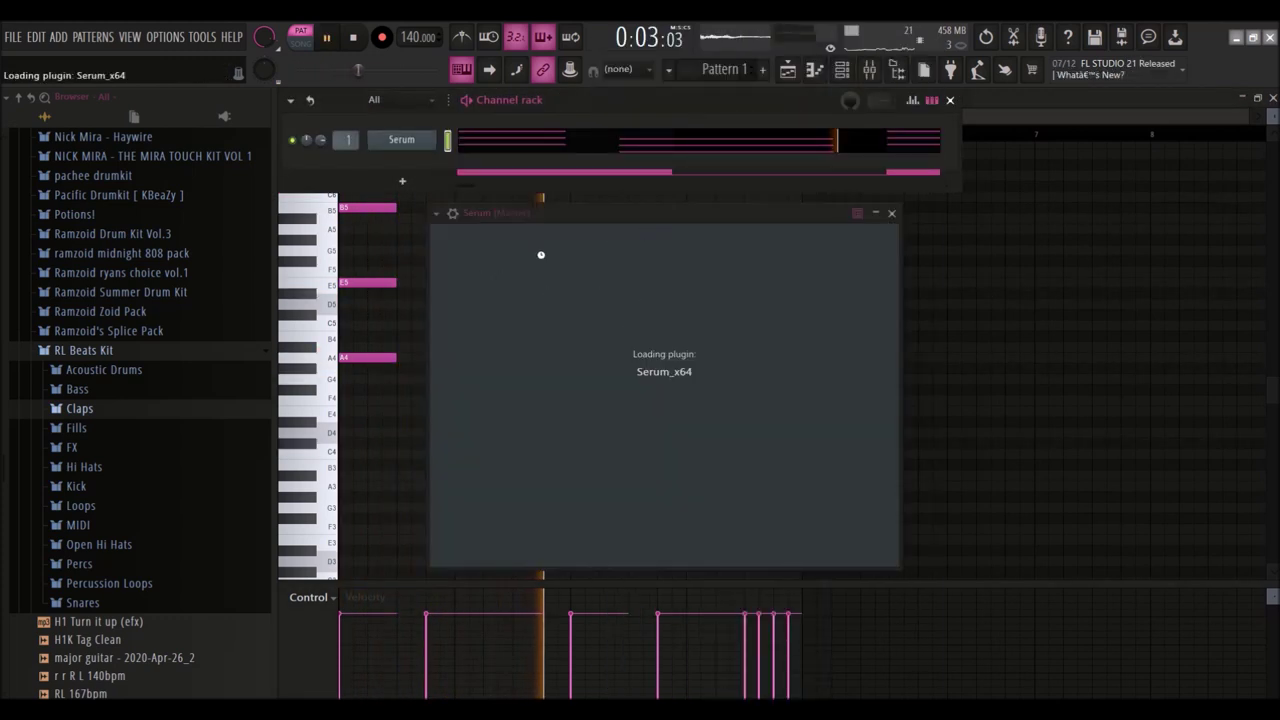
Load the pluck - M3NT@L preset from the Rare Serum Bank in the cloned Serum
{"action": "left_click", "coordinate": [880, 236]}
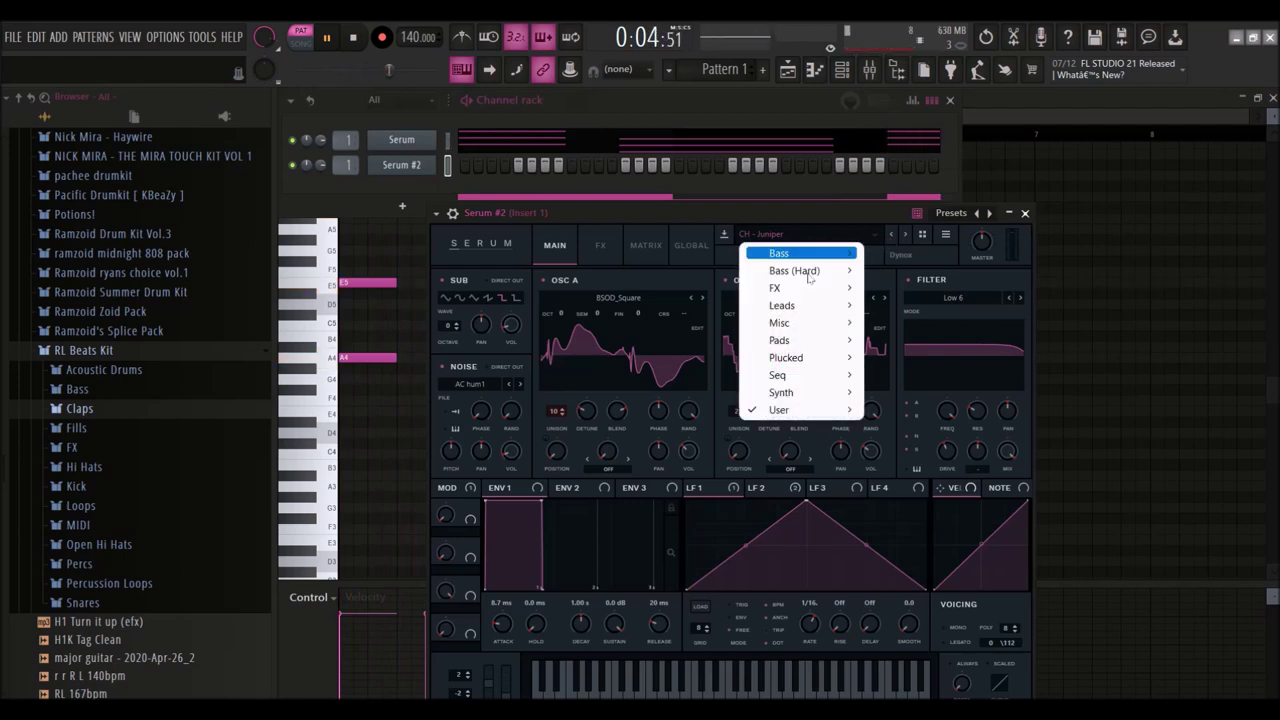
{"action": "mouse_move", "coordinate": [800, 410]}
{"action": "mouse_move", "coordinate": [930, 497]}
{"action": "mouse_move", "coordinate": [607, 622]}
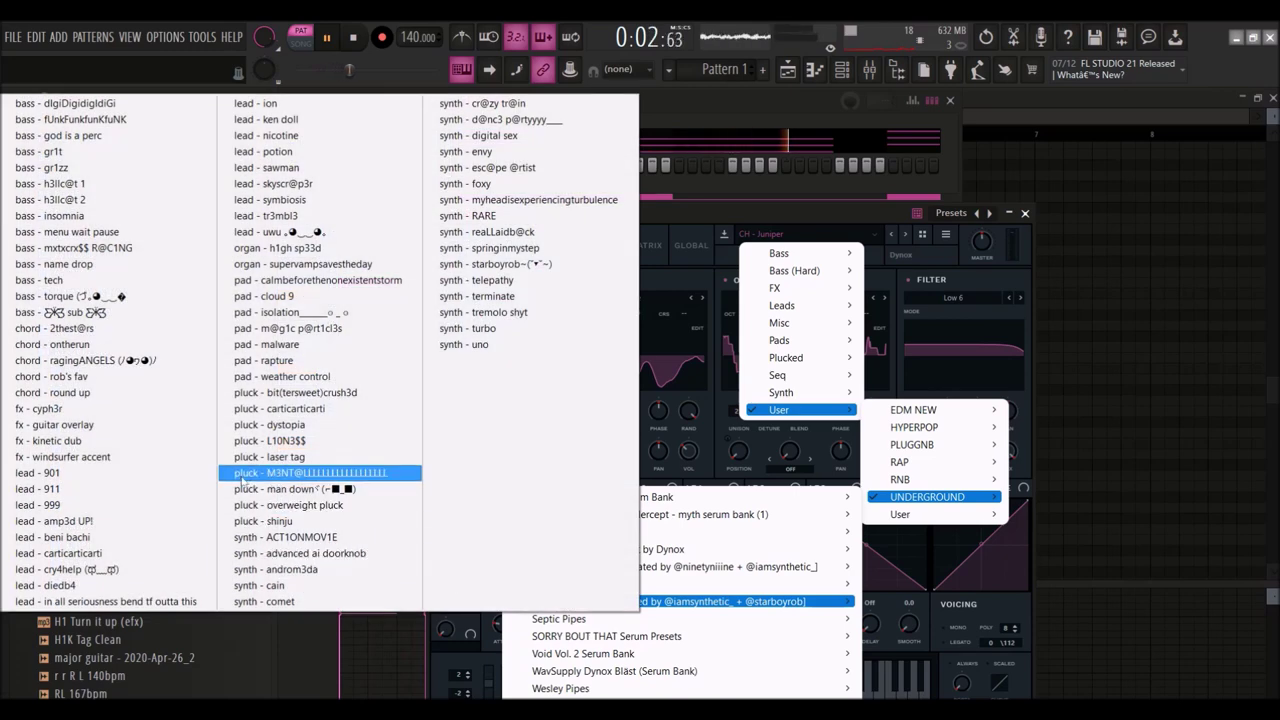
{"action": "left_click", "coordinate": [241, 477]}
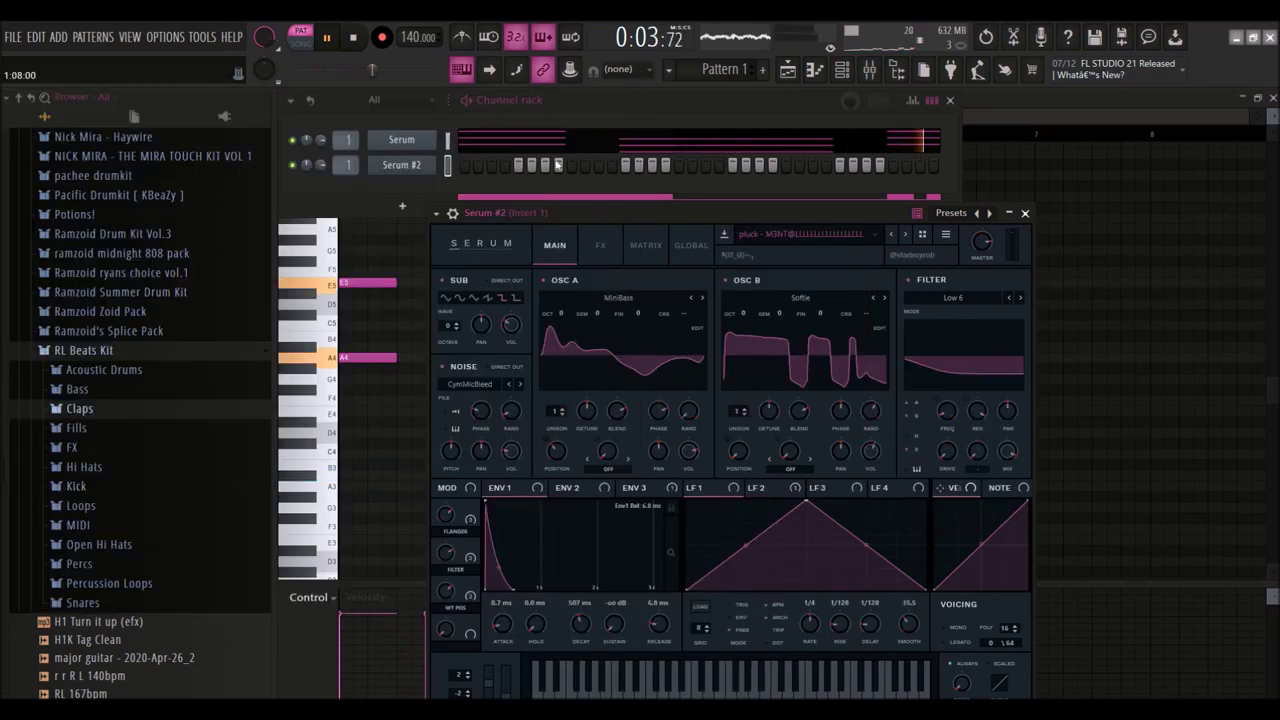
Move the last short note of bar 4 in the original Serum pattern down from C#6 to G#4
{"action": "left_click", "coordinate": [557, 147]}
{"action": "left_click", "coordinate": [557, 147]}
{"action": "left_click_drag", "start_coordinate": [792, 190], "coordinate": [798, 368]}
{"action": "scroll", "coordinate": [794, 352], "scroll_direction": "up", "scroll_amount": 1}
{"action": "scroll", "coordinate": [791, 331], "scroll_direction": "down", "scroll_amount": 5}
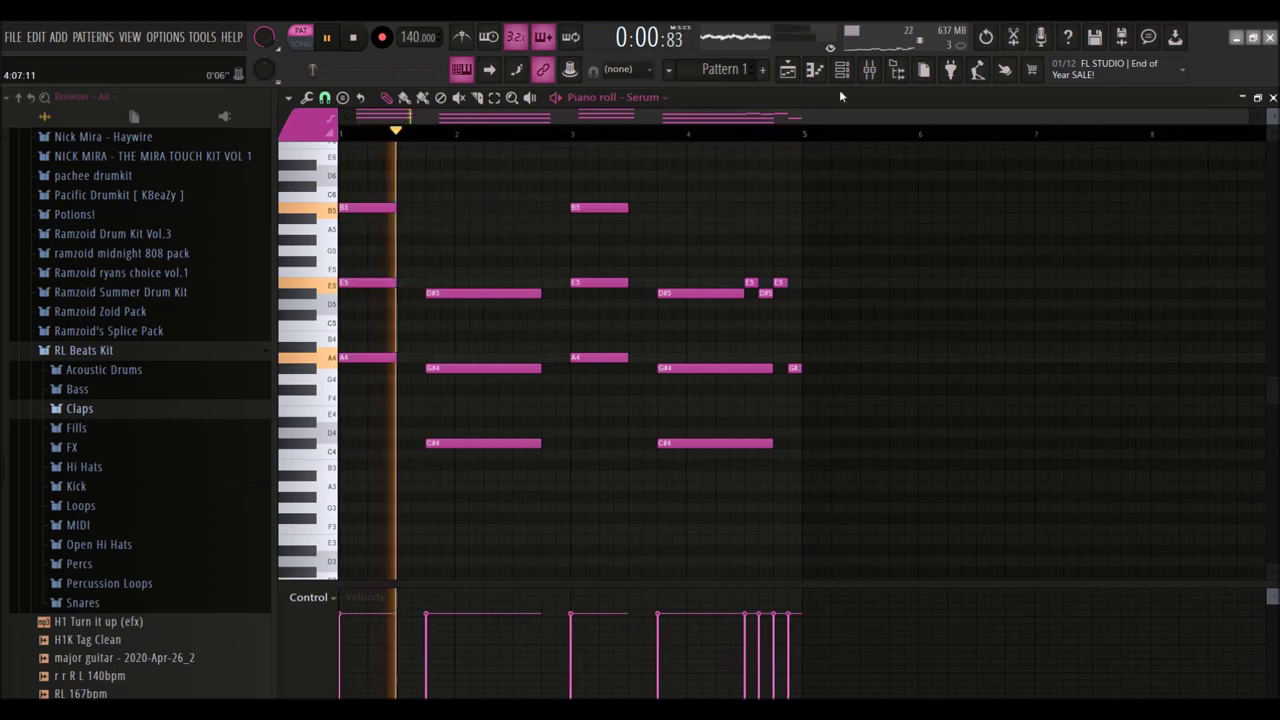
Open the piano roll of Serum #2 and place a short E5 note at the start of bar 1
{"action": "left_click", "coordinate": [841, 70]}
{"action": "key", "text": "space"}
{"action": "right_click", "coordinate": [428, 172]}
{"action": "left_click", "coordinate": [458, 183]}
{"action": "scroll", "coordinate": [374, 226], "scroll_direction": "up", "scroll_amount": 2}
{"action": "left_click_drag", "start_coordinate": [347, 201], "coordinate": [306, 207]}
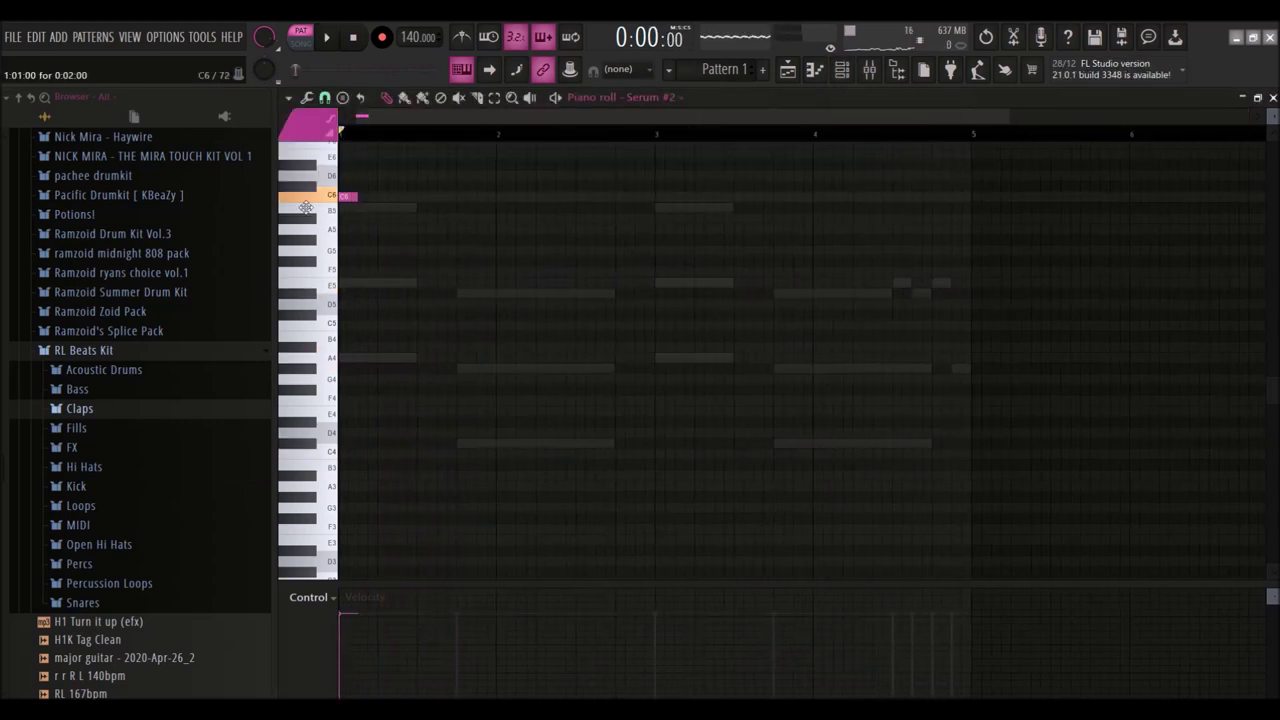
{"action": "scroll", "coordinate": [352, 219], "scroll_direction": "up", "scroll_amount": 1}
{"action": "left_click_drag", "start_coordinate": [355, 289], "coordinate": [344, 287]}
{"action": "scroll", "coordinate": [343, 134], "scroll_direction": "up", "scroll_amount": 3}
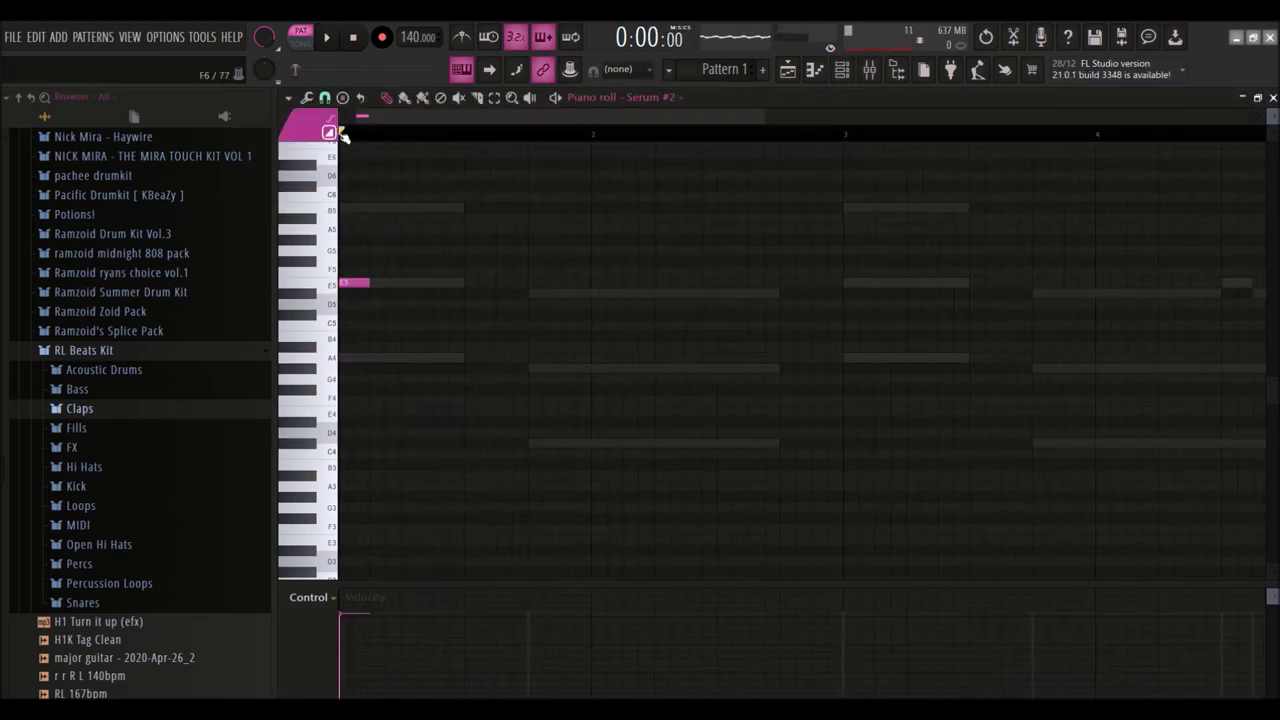
{"action": "right_click", "coordinate": [362, 291]}
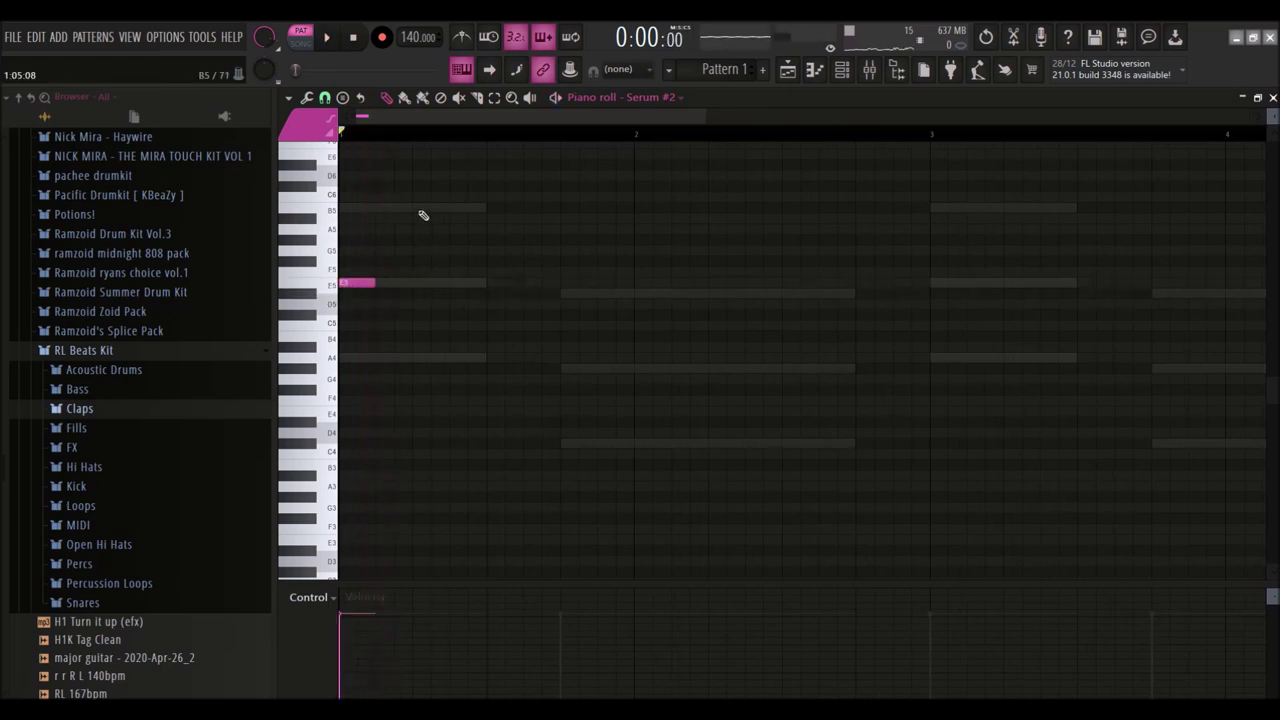
Add three short A5 and G#5 note pairs across bars 1 and 2 and a D#5 note at the start of bar 2
{"action": "left_click", "coordinate": [465, 199]}
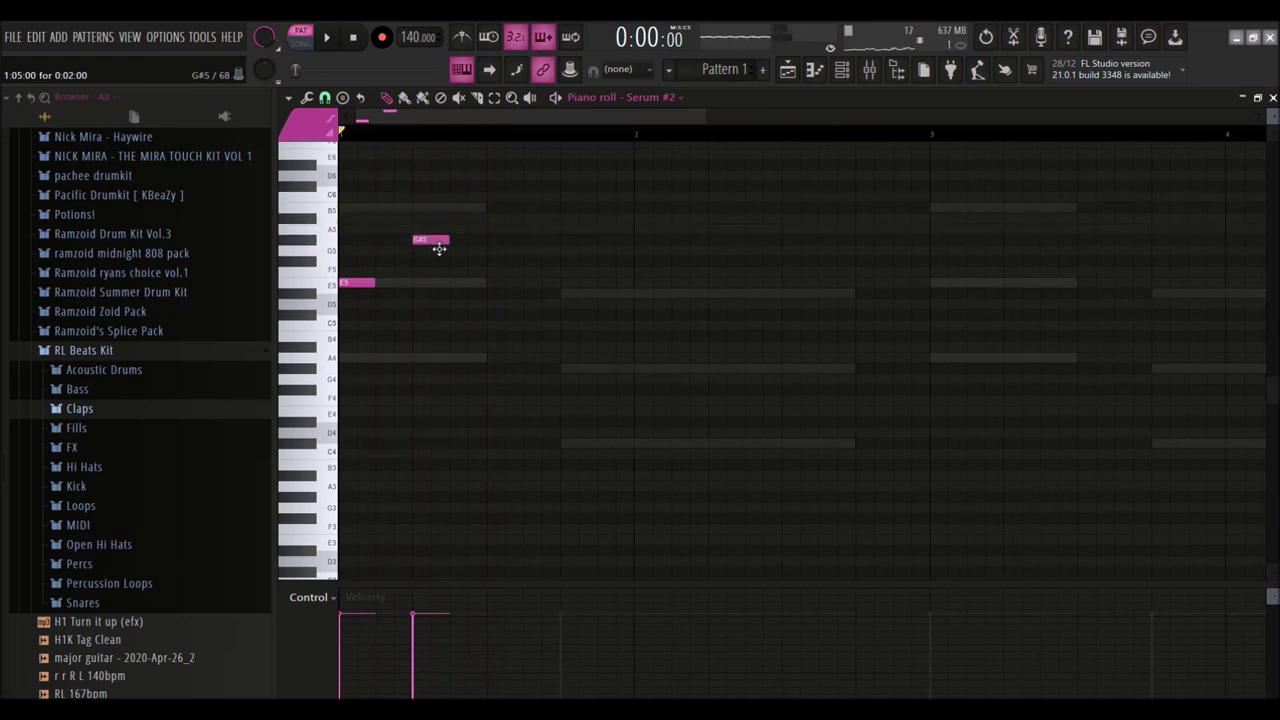
{"action": "key", "text": "space"}
{"action": "left_click", "coordinate": [440, 240]}
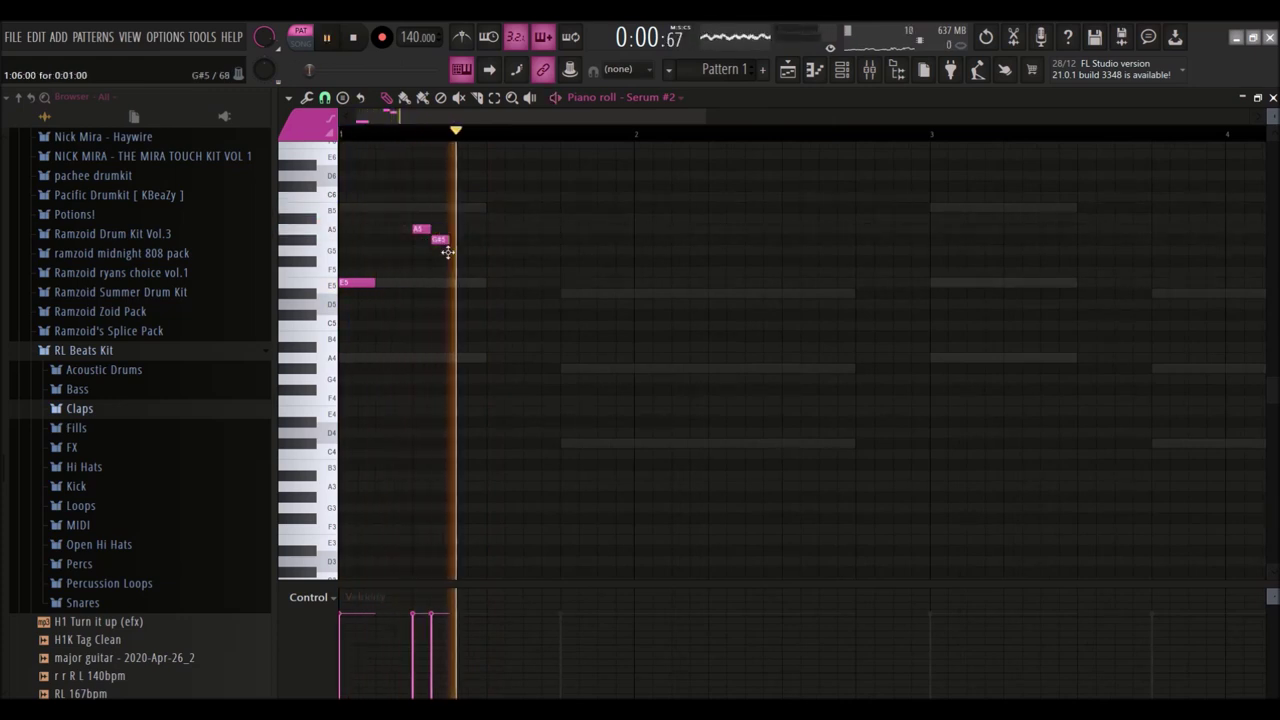
{"action": "left_click", "coordinate": [568, 229]}
{"action": "left_click", "coordinate": [588, 249]}
{"action": "key", "text": "space"}
{"action": "key", "text": "space"}
{"action": "left_click_drag", "start_coordinate": [606, 294], "coordinate": [643, 294]}
{"action": "key", "text": "space"}
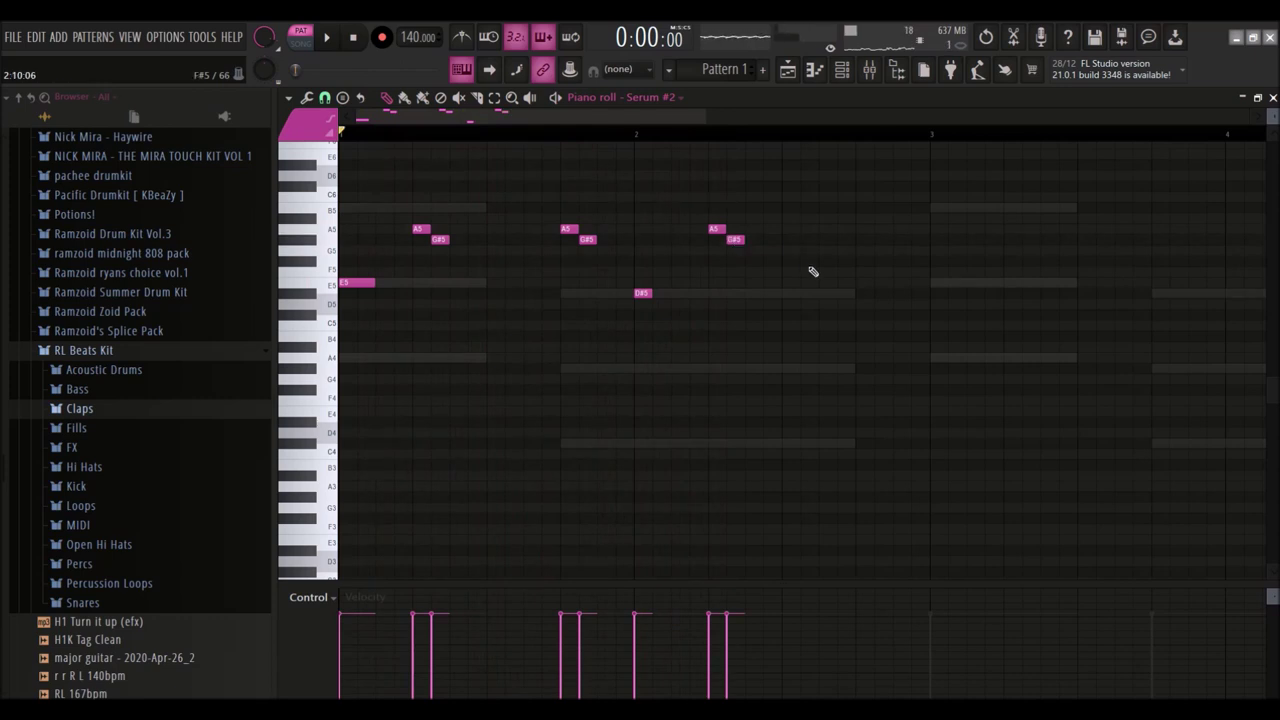
Try the Lead - Anomaly preset from the Crystal Serum Bank on Serum #2
{"action": "left_click", "coordinate": [869, 69]}
{"action": "left_click", "coordinate": [842, 69]}
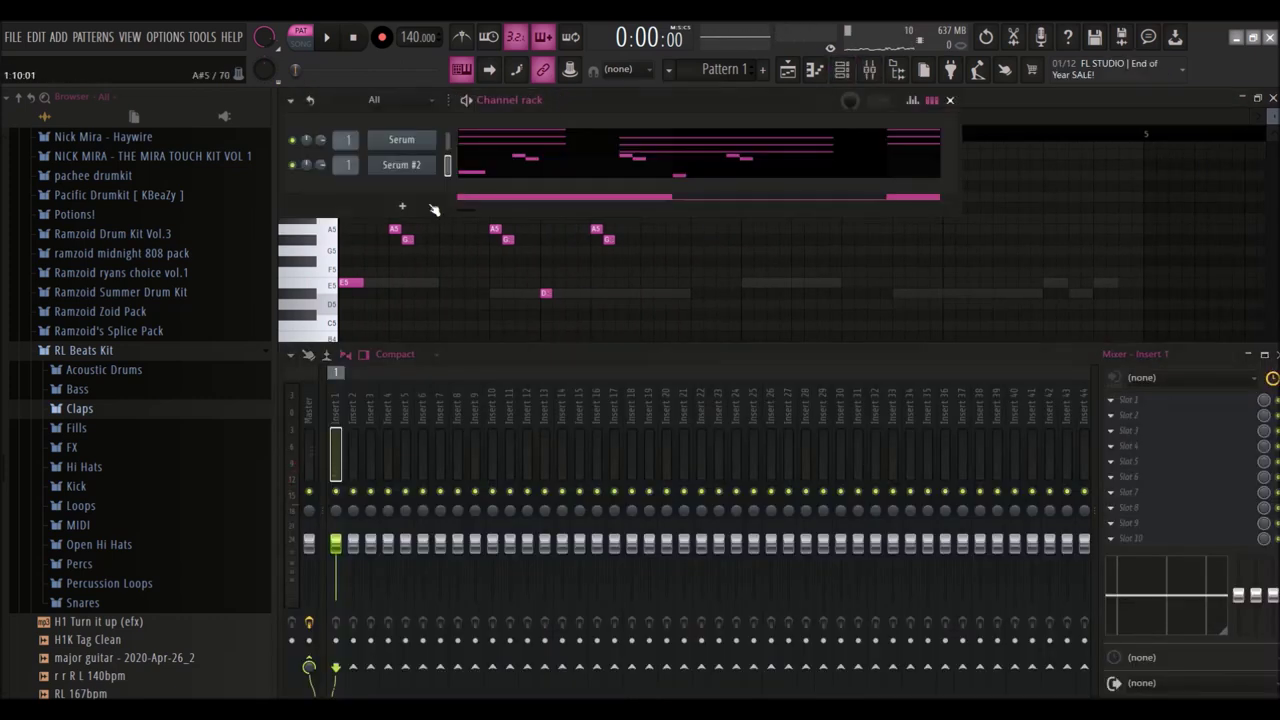
{"action": "left_click", "coordinate": [402, 165]}
{"action": "left_click", "coordinate": [800, 233]}
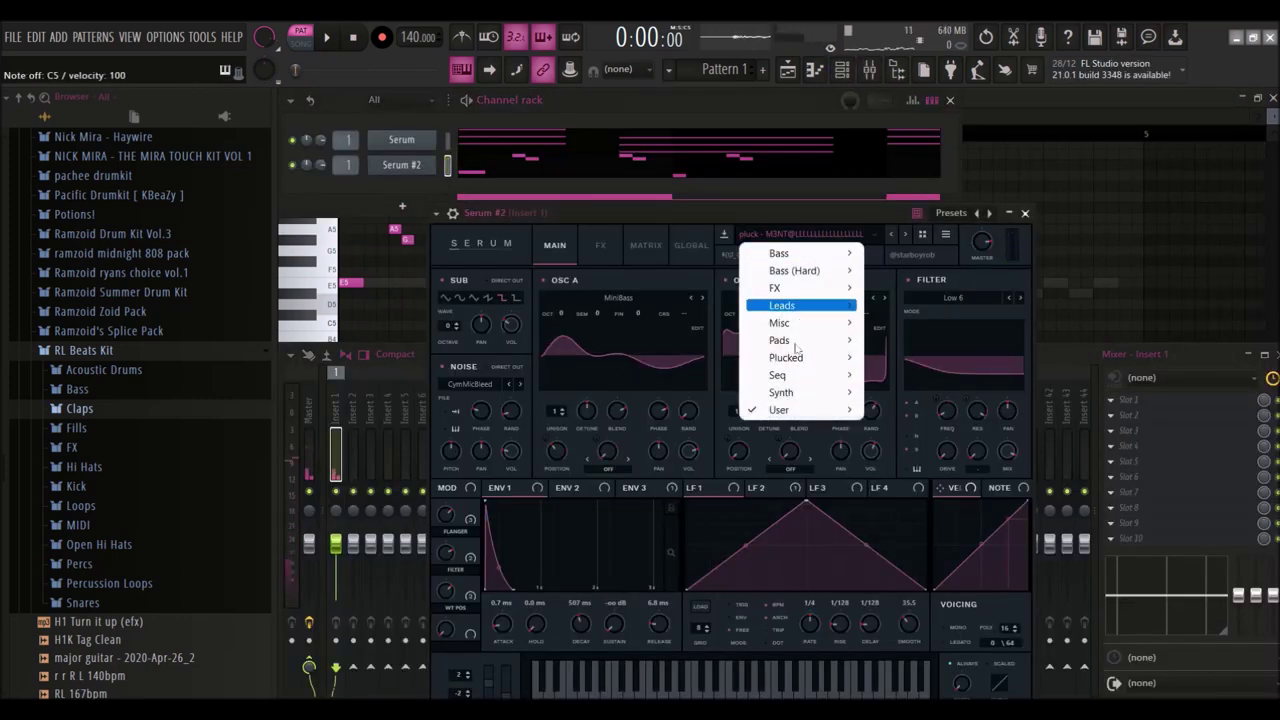
{"action": "mouse_move", "coordinate": [827, 411]}
{"action": "mouse_move", "coordinate": [935, 497]}
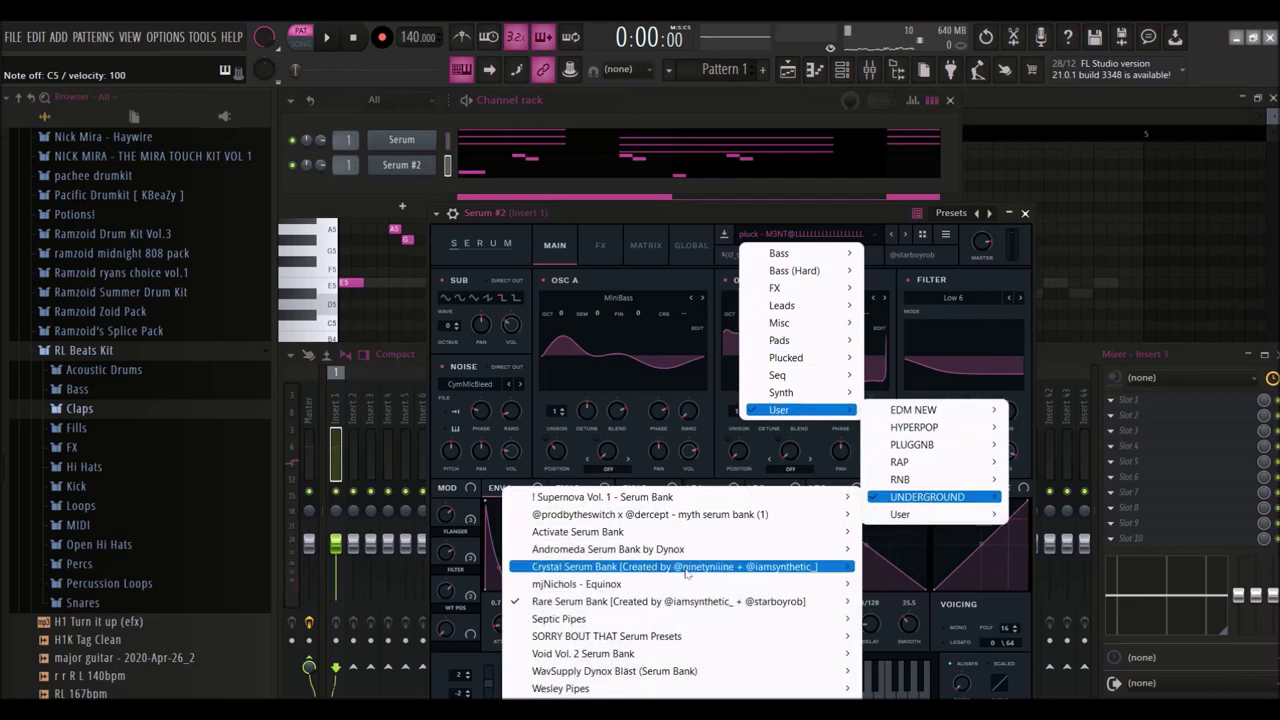
{"action": "mouse_move", "coordinate": [782, 566]}
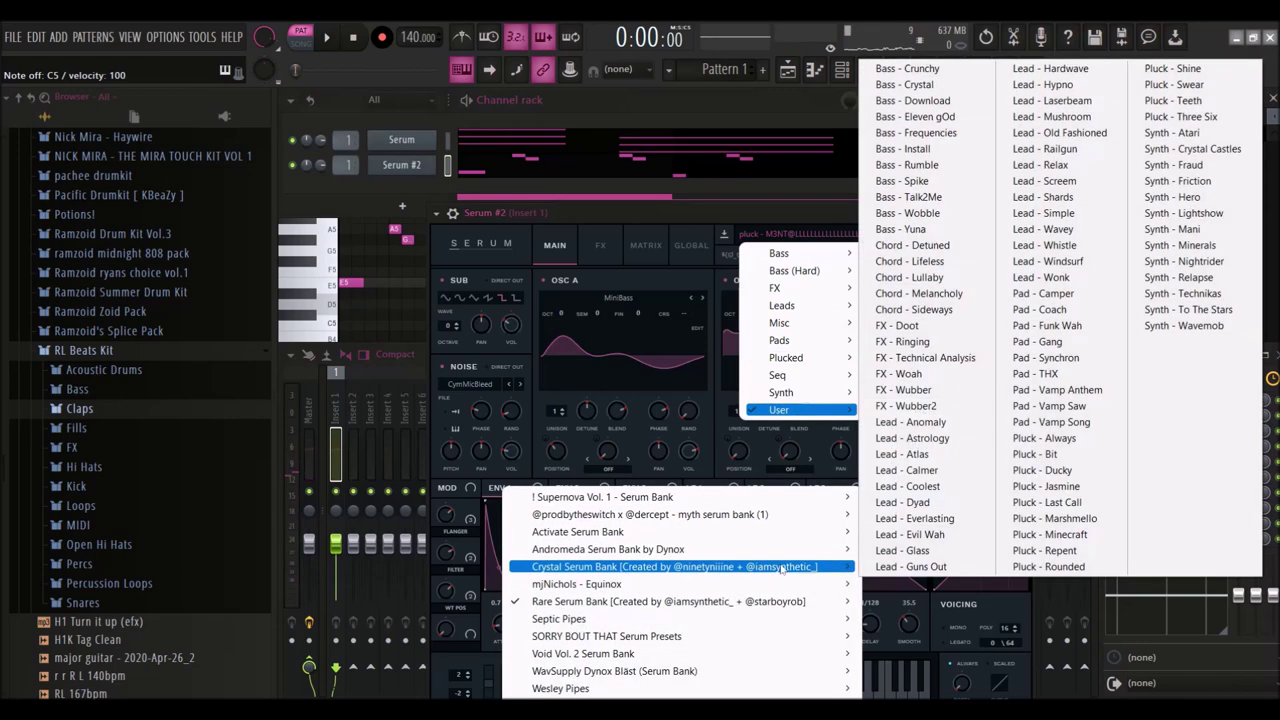
{"action": "left_click", "coordinate": [925, 423]}
Load a lead preset from shinju serum bank vol. 2 in Serum #2 and play the melody in its piano roll
{"action": "left_click", "coordinate": [811, 258]}
{"action": "mouse_move", "coordinate": [795, 410]}
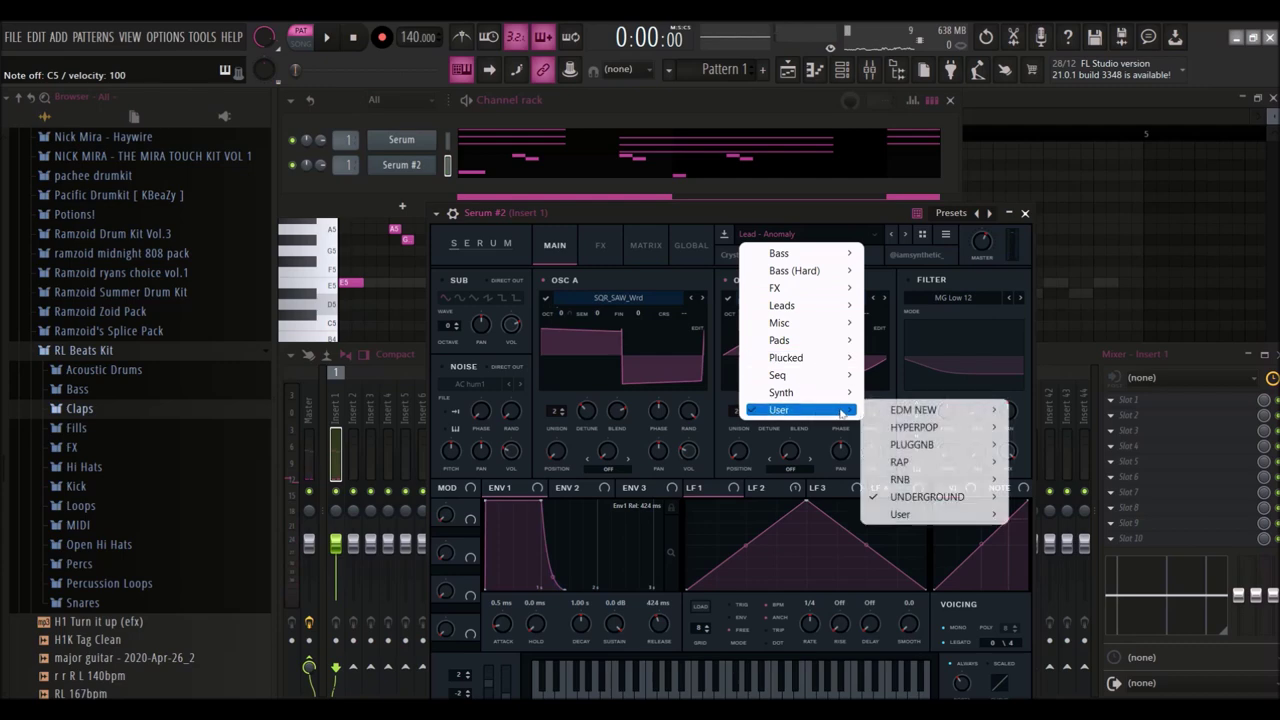
{"action": "mouse_move", "coordinate": [956, 443]}
{"action": "mouse_move", "coordinate": [1040, 463]}
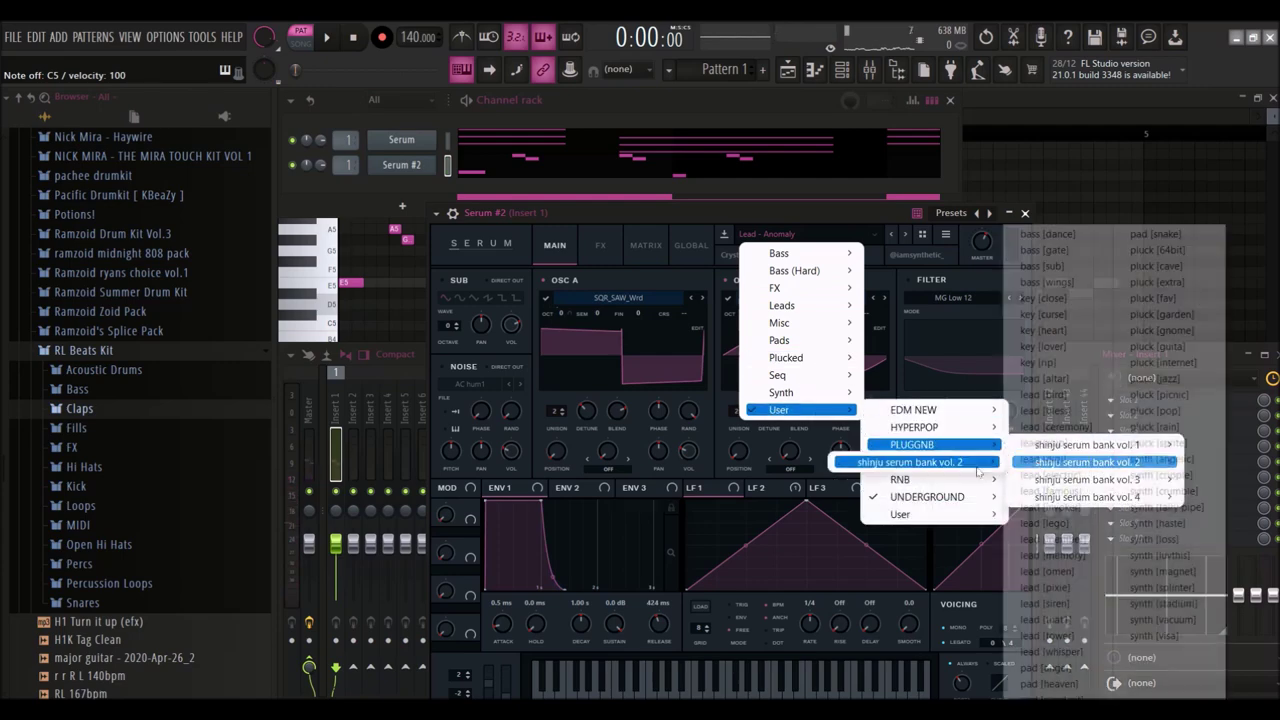
{"action": "left_click", "coordinate": [1065, 620]}
{"action": "key", "text": "space"}
{"action": "left_click", "coordinate": [592, 165]}
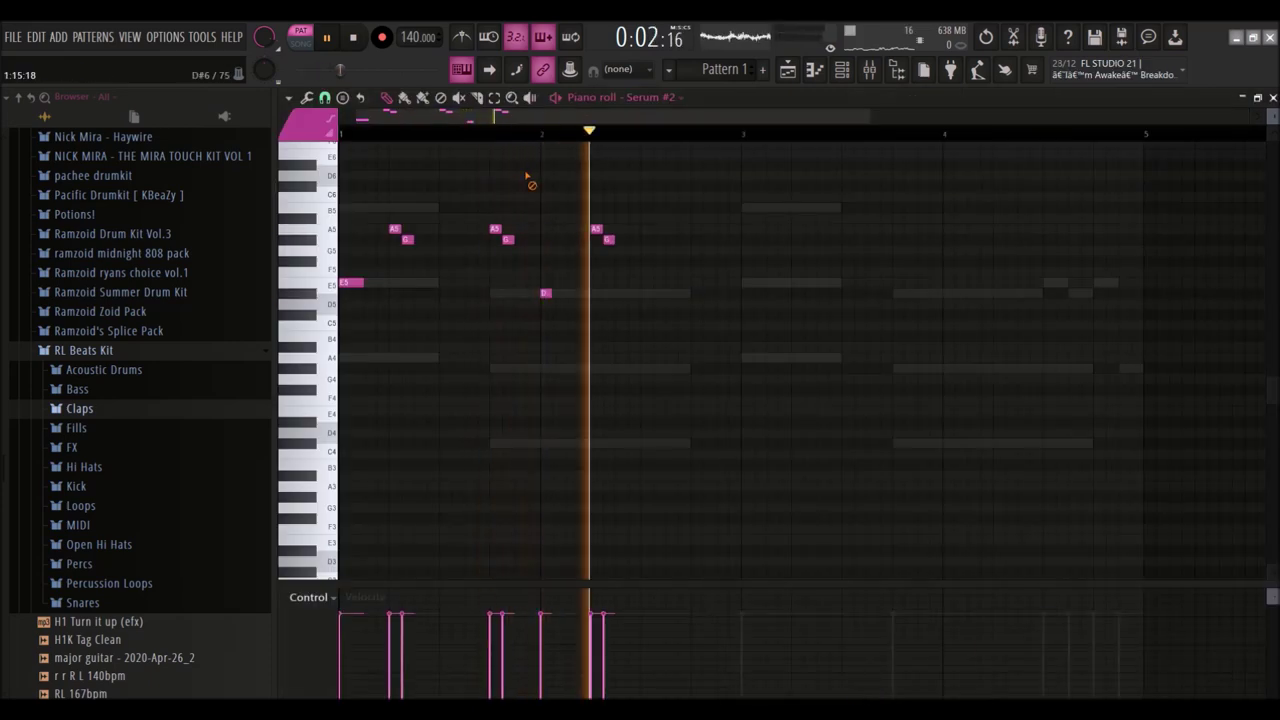
Lengthen the G#5 notes and the D#5 note in bars 1 and 2 and duplicate the phrase into bars 3 and 4
{"action": "key", "text": "space"}
{"action": "key", "text": "ctrl+b"}
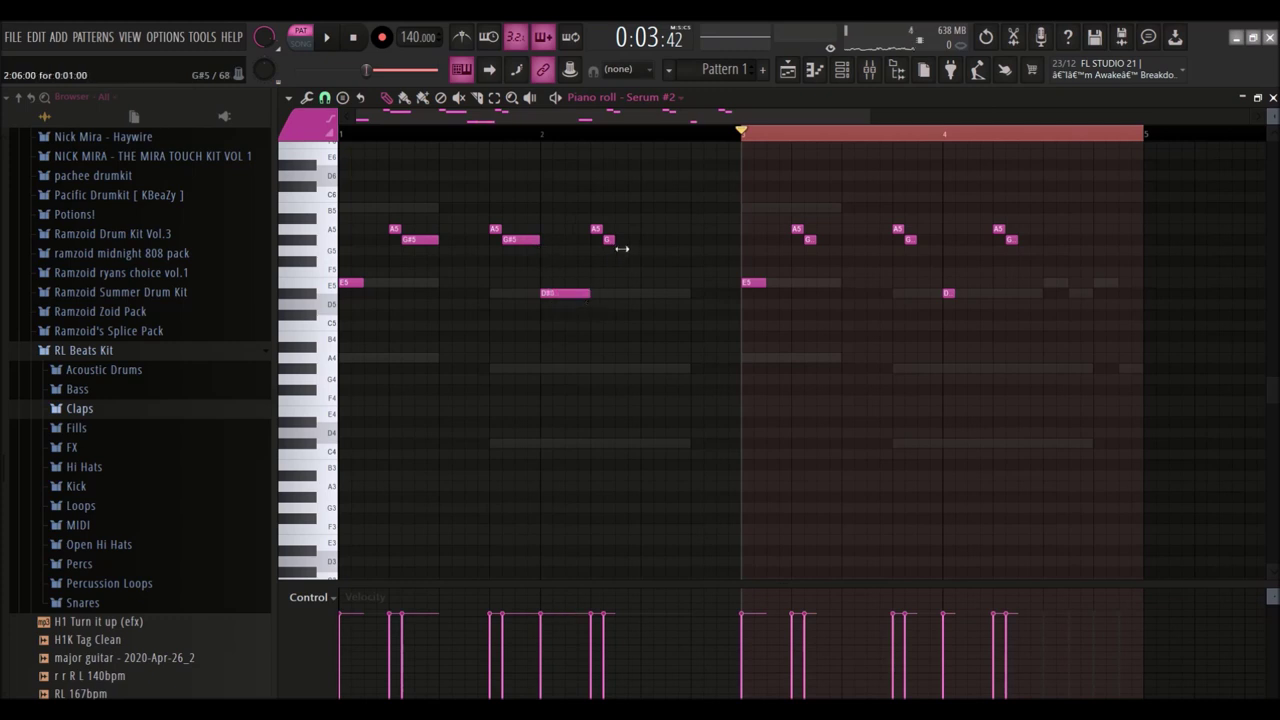
{"action": "left_click_drag", "start_coordinate": [430, 153], "coordinate": [146, 153]}
{"action": "left_click_drag", "start_coordinate": [738, 143], "coordinate": [342, 148]}
{"action": "key", "text": "ctrl+b"}
{"action": "left_click", "coordinate": [667, 137]}
{"action": "left_click_drag", "start_coordinate": [674, 140], "coordinate": [6, 127]}
Transpose all Serum #2 notes up one octave and play the pattern
{"action": "key", "text": "ctrl+a"}
{"action": "key", "text": "ctrl+Up"}
{"action": "key", "text": "space"}
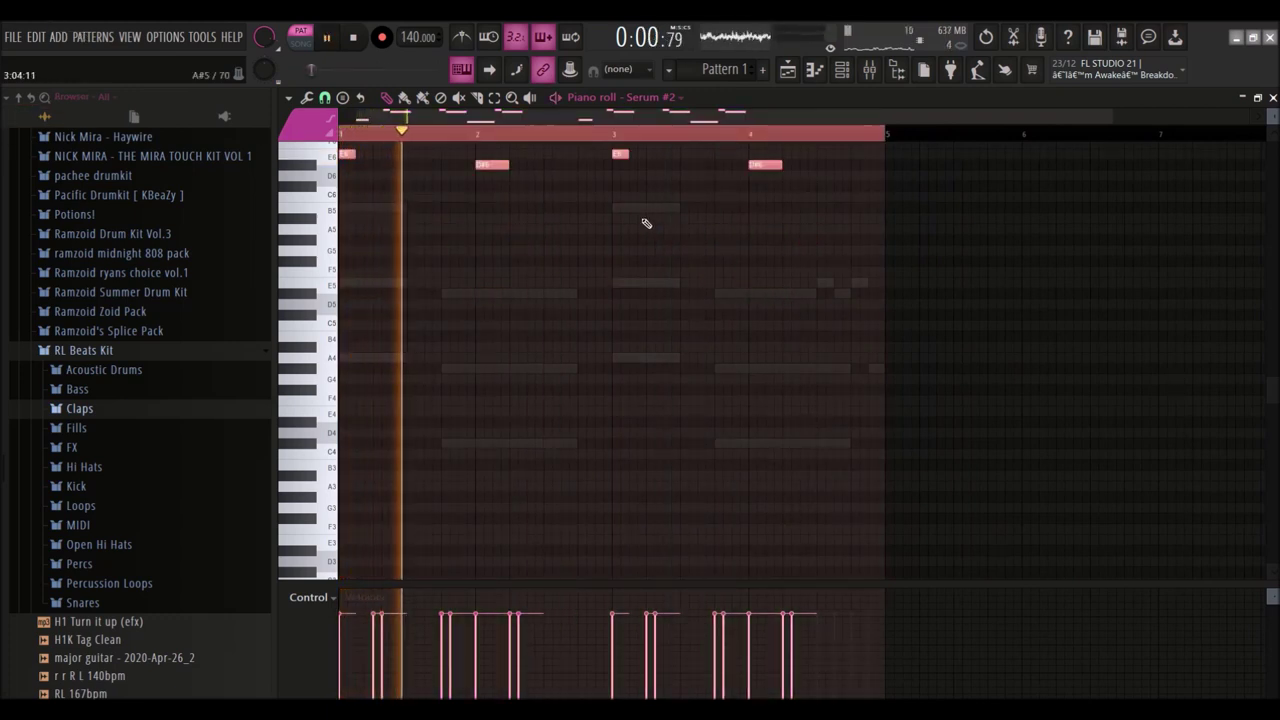
Shorten the D#6 notes at the start of bars 2 and 4
{"action": "scroll", "coordinate": [650, 240], "scroll_direction": "up", "scroll_amount": 2}
{"action": "scroll", "coordinate": [661, 243], "scroll_direction": "up", "scroll_amount": 1}
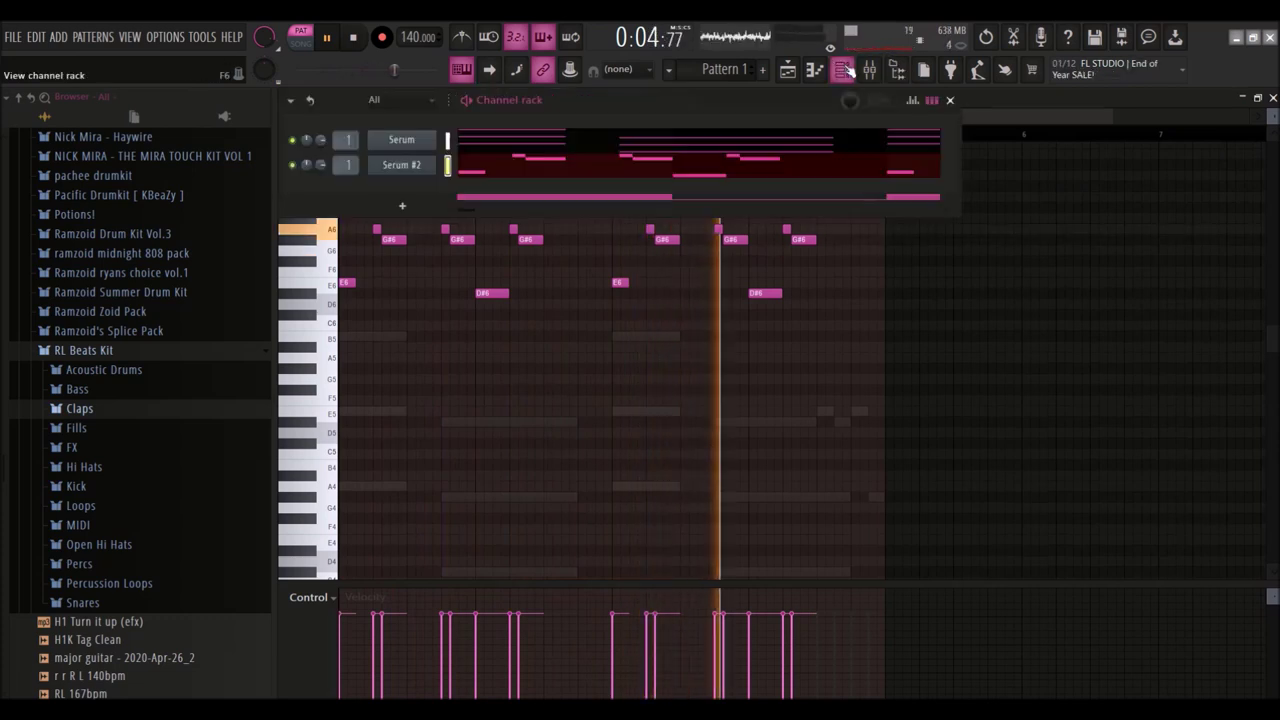
{"action": "left_click_drag", "start_coordinate": [507, 293], "coordinate": [500, 300]}
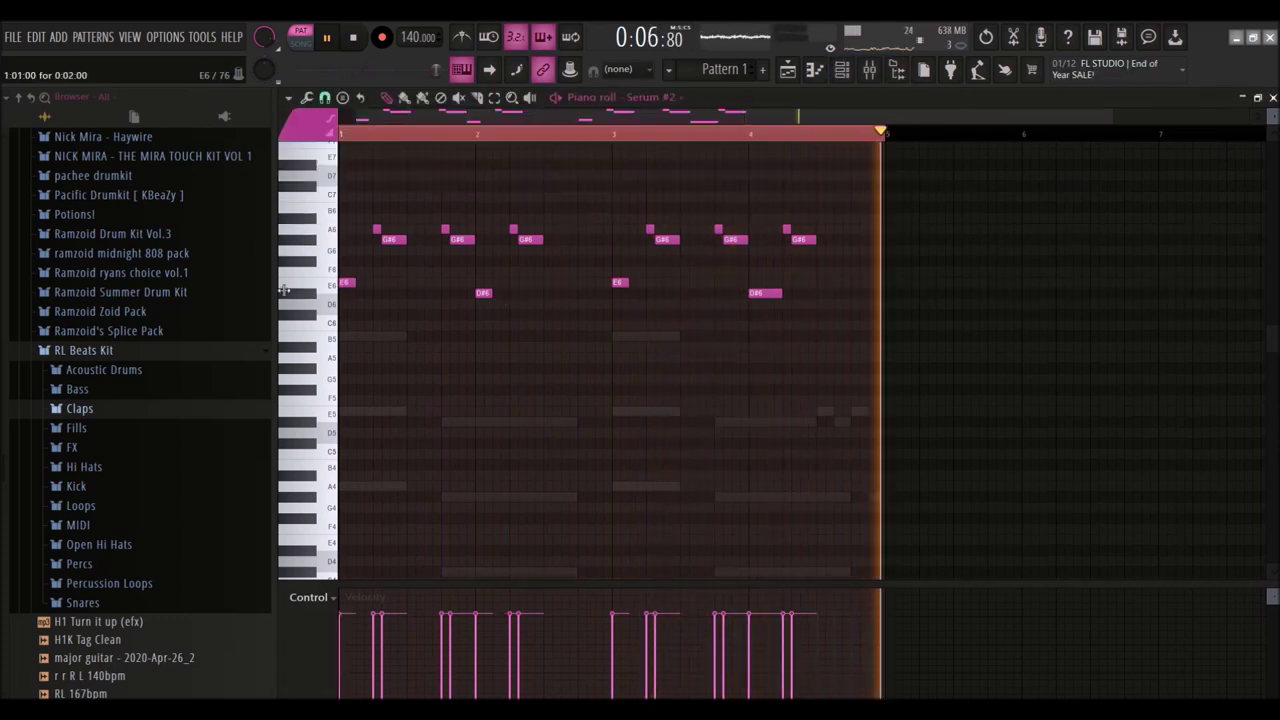
{"action": "left_click_drag", "start_coordinate": [780, 293], "coordinate": [761, 302]}
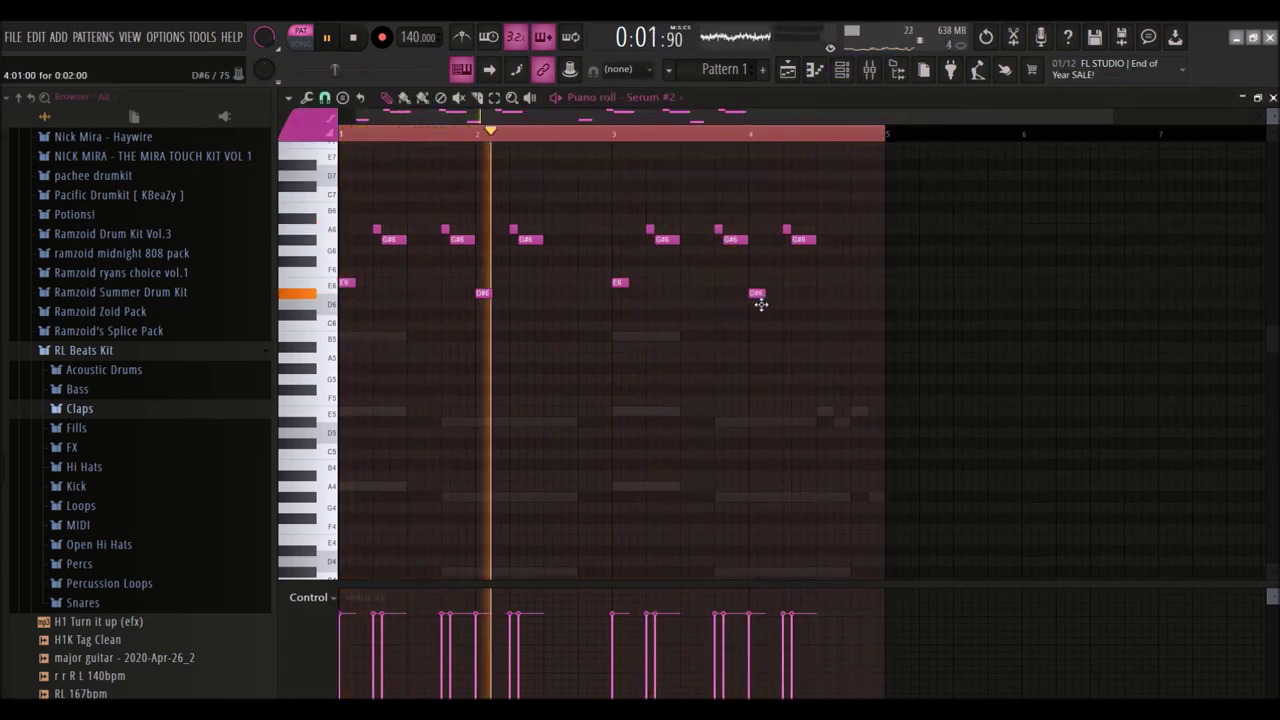
Clone the first Serum channel in the channel rack
{"action": "left_click", "coordinate": [842, 70]}
{"action": "left_click", "coordinate": [390, 207]}
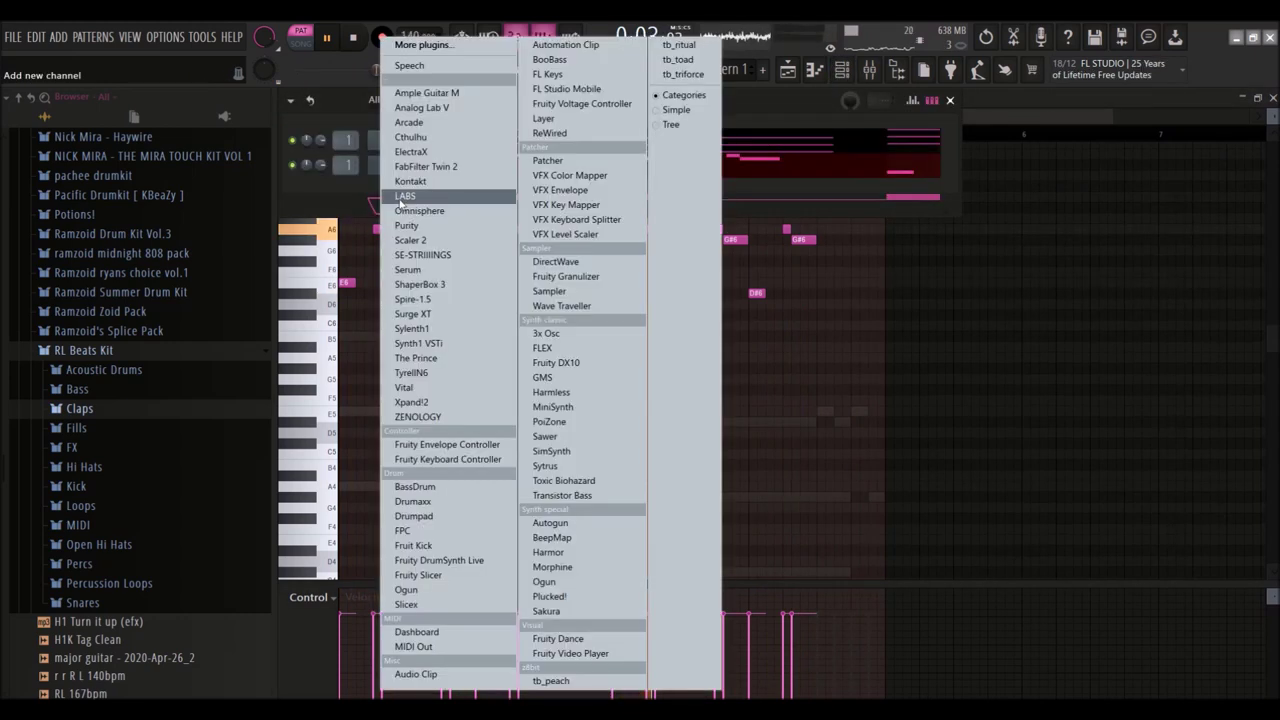
{"action": "left_click", "coordinate": [360, 231]}
{"action": "right_click", "coordinate": [395, 167]}
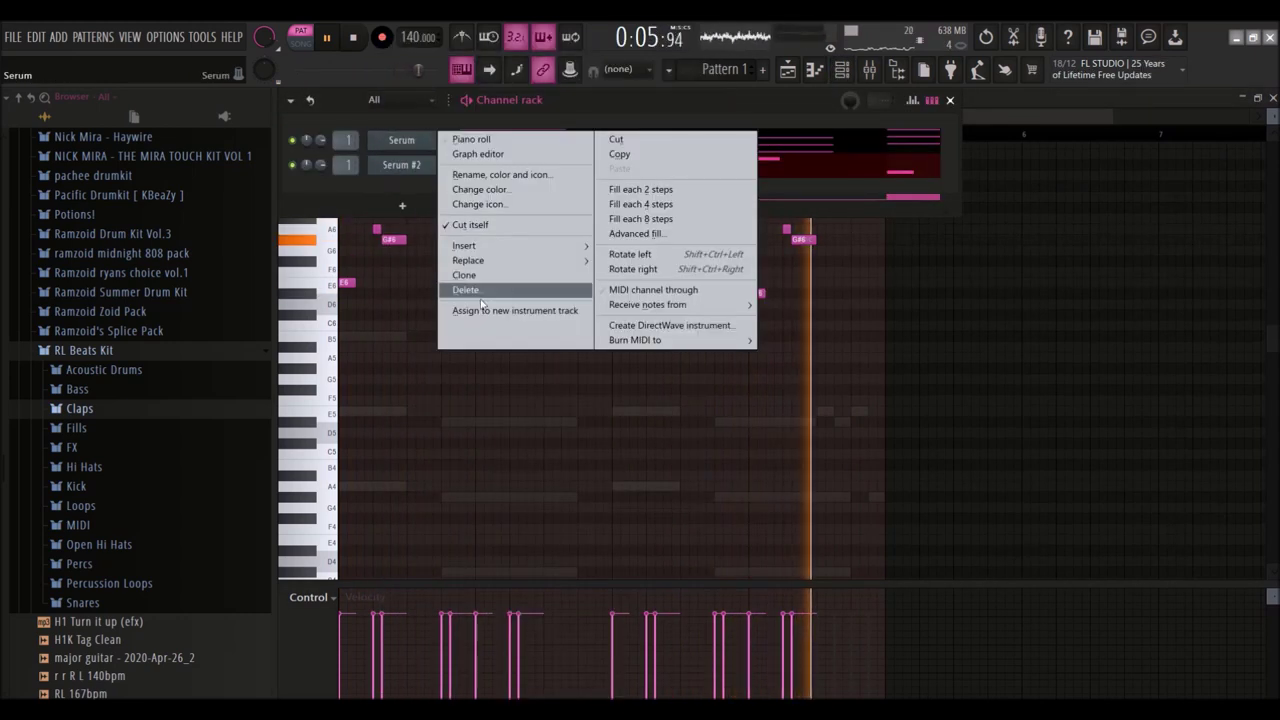
{"action": "left_click", "coordinate": [481, 277]}
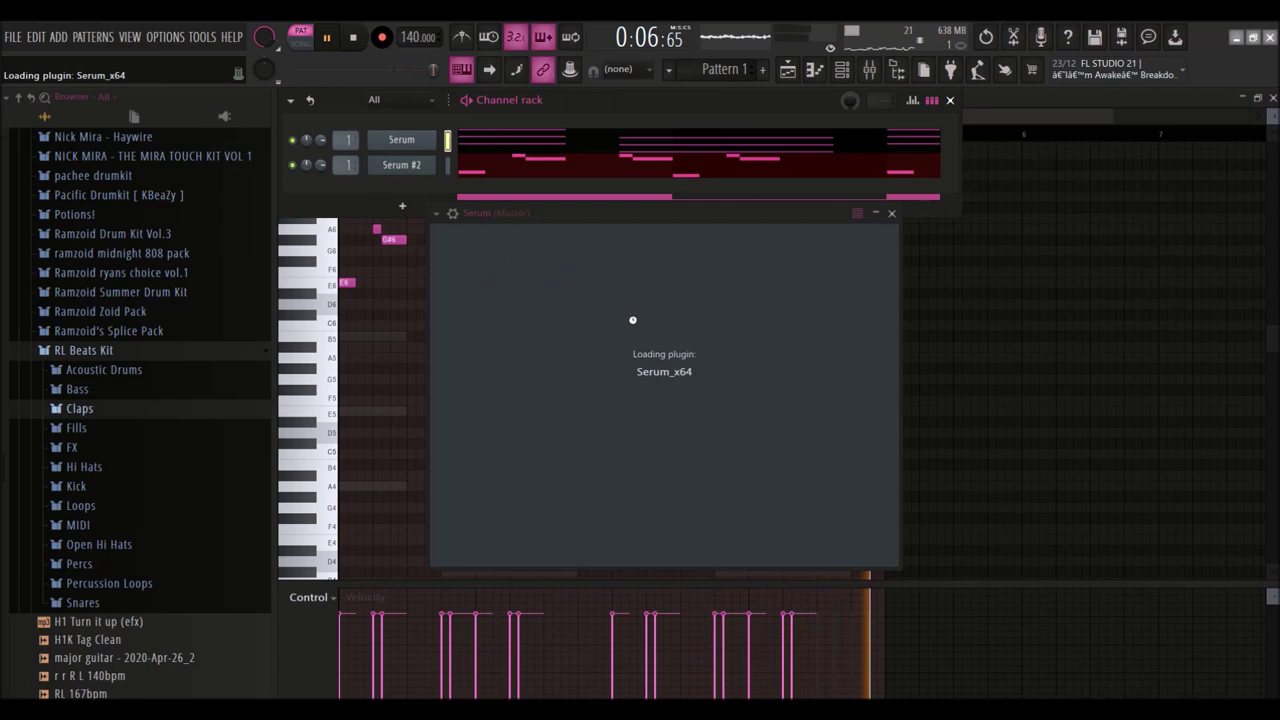
Load LD - Free Fall from Andromeda Serum Bank by Dynox in Serum #3, then step back through the lead presets to LD - DDOS
{"action": "left_click", "coordinate": [780, 234]}
{"action": "mouse_move", "coordinate": [850, 411]}
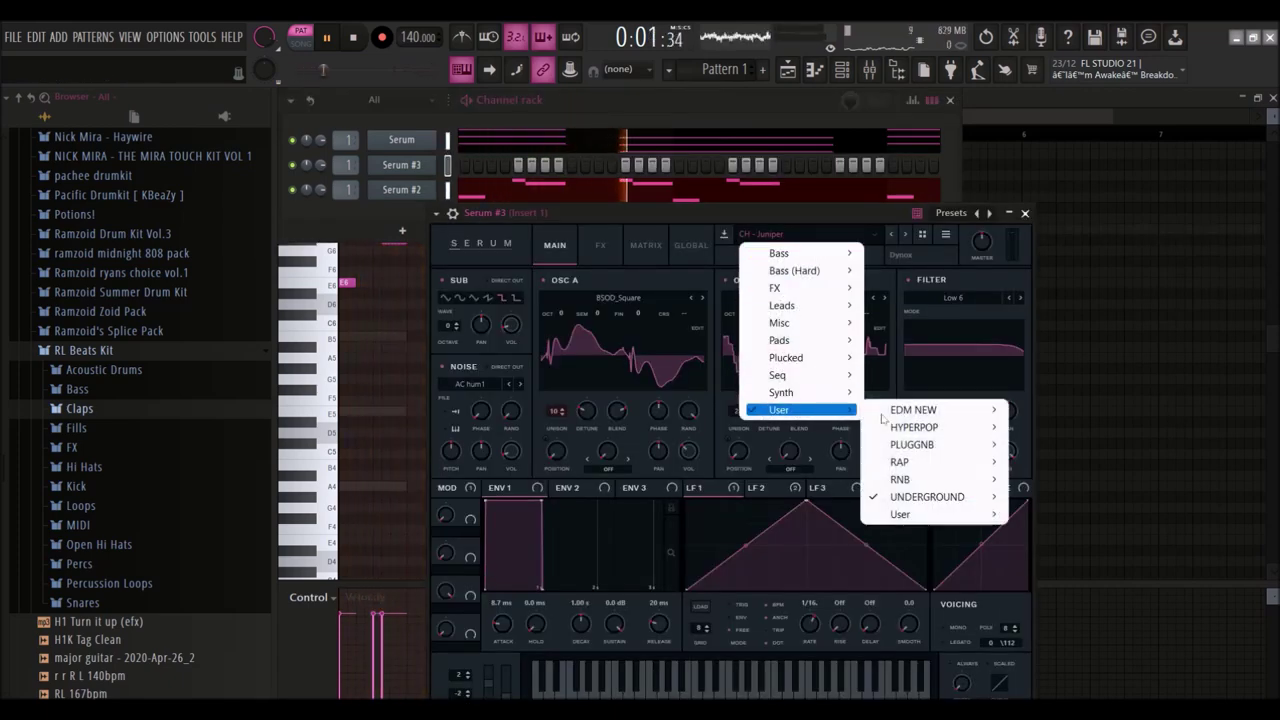
{"action": "mouse_move", "coordinate": [936, 500]}
{"action": "mouse_move", "coordinate": [850, 550]}
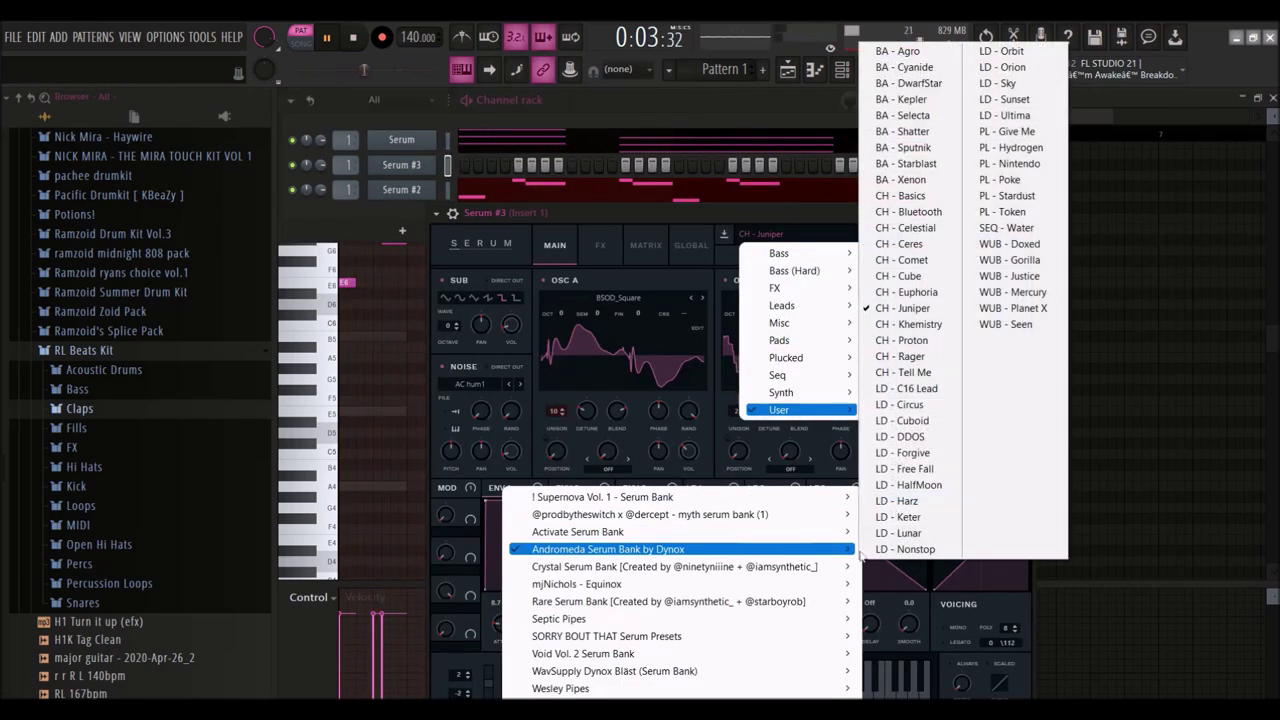
{"action": "left_click", "coordinate": [903, 469]}
{"action": "left_click", "coordinate": [930, 443]}
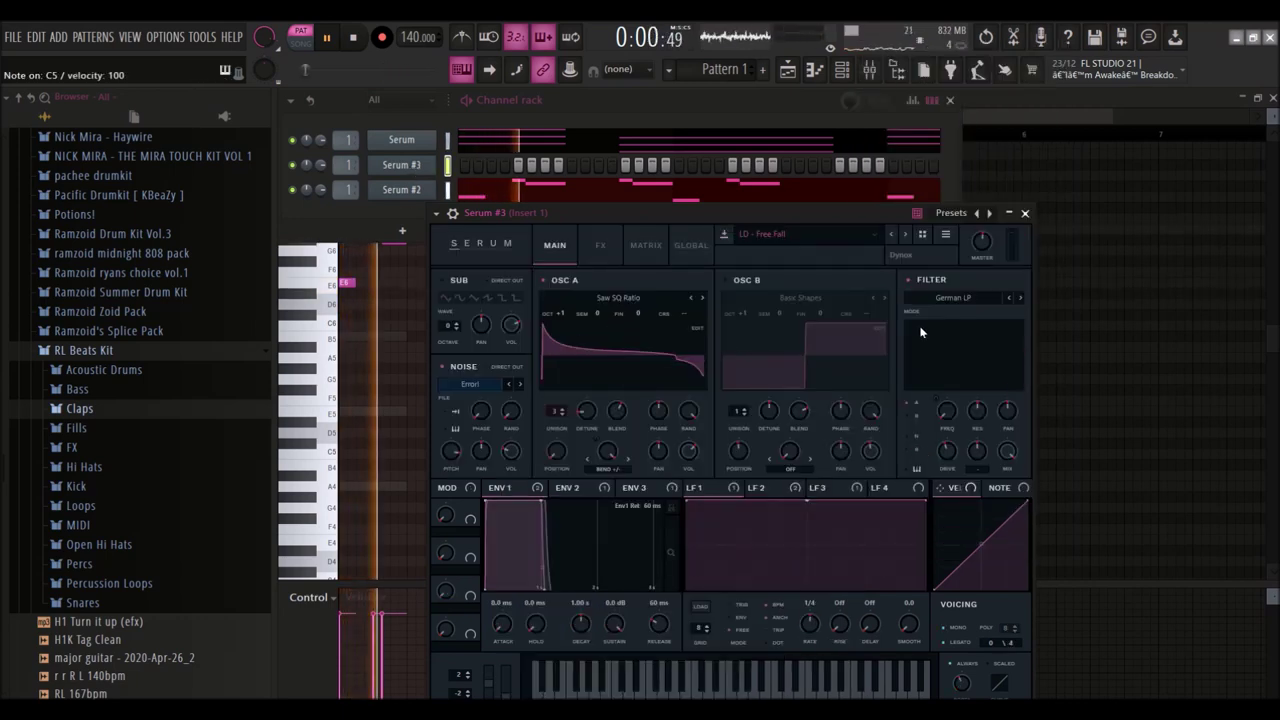
{"action": "left_click", "coordinate": [887, 234]}
{"action": "left_click", "coordinate": [921, 449]}
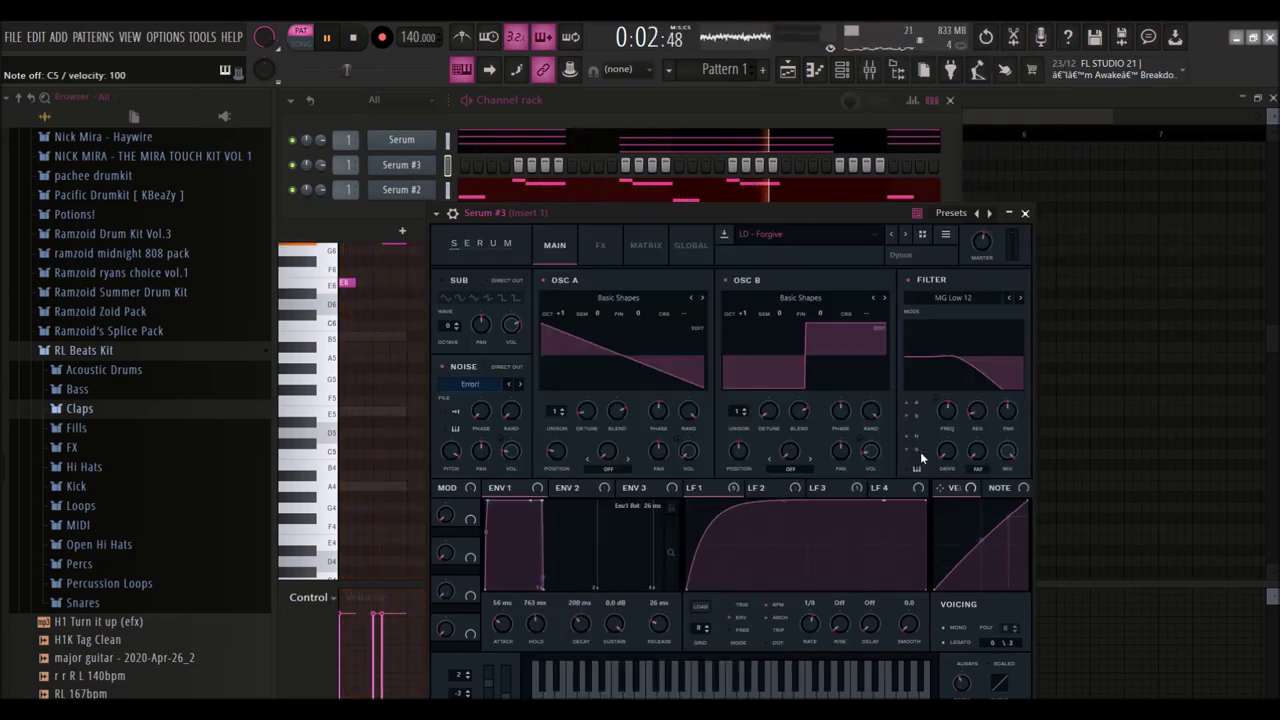
{"action": "left_click", "coordinate": [889, 239]}
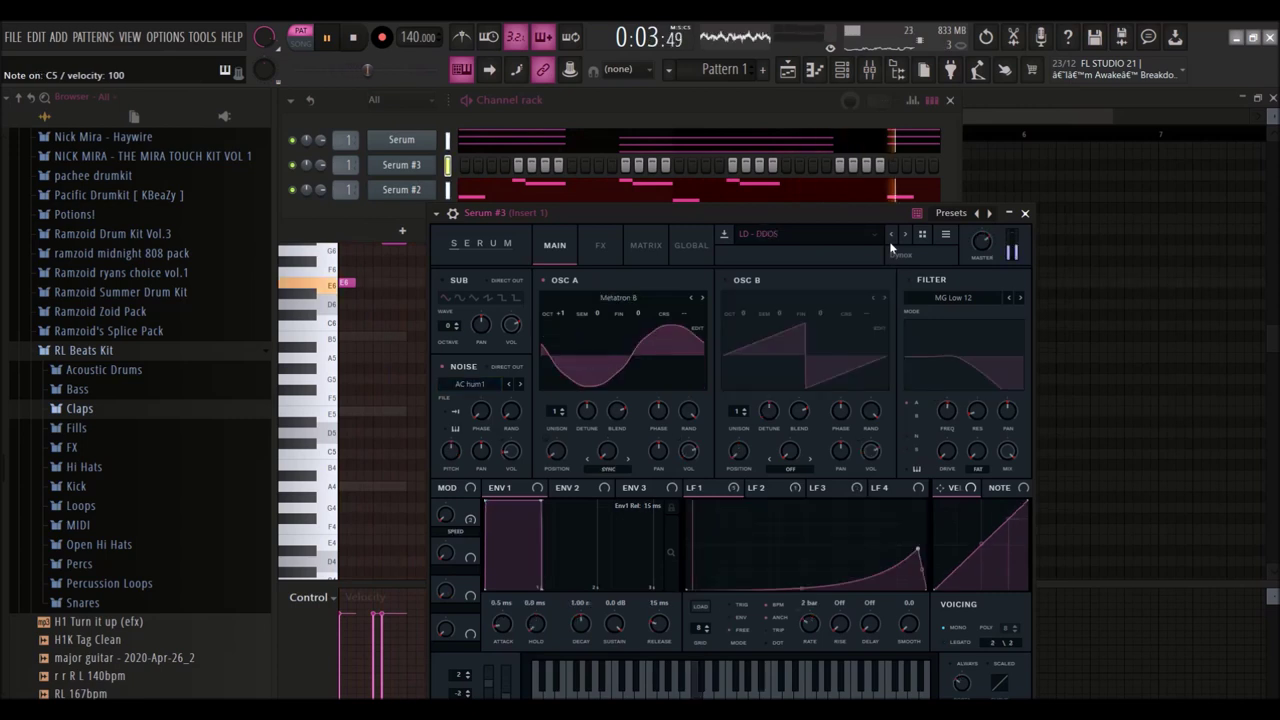
Mute Serum #2 and add an A4 note at the start of bar 1 in Serum #3's piano roll
{"action": "left_click", "coordinate": [296, 152]}
{"action": "right_click", "coordinate": [403, 164]}
{"action": "left_click", "coordinate": [422, 178]}
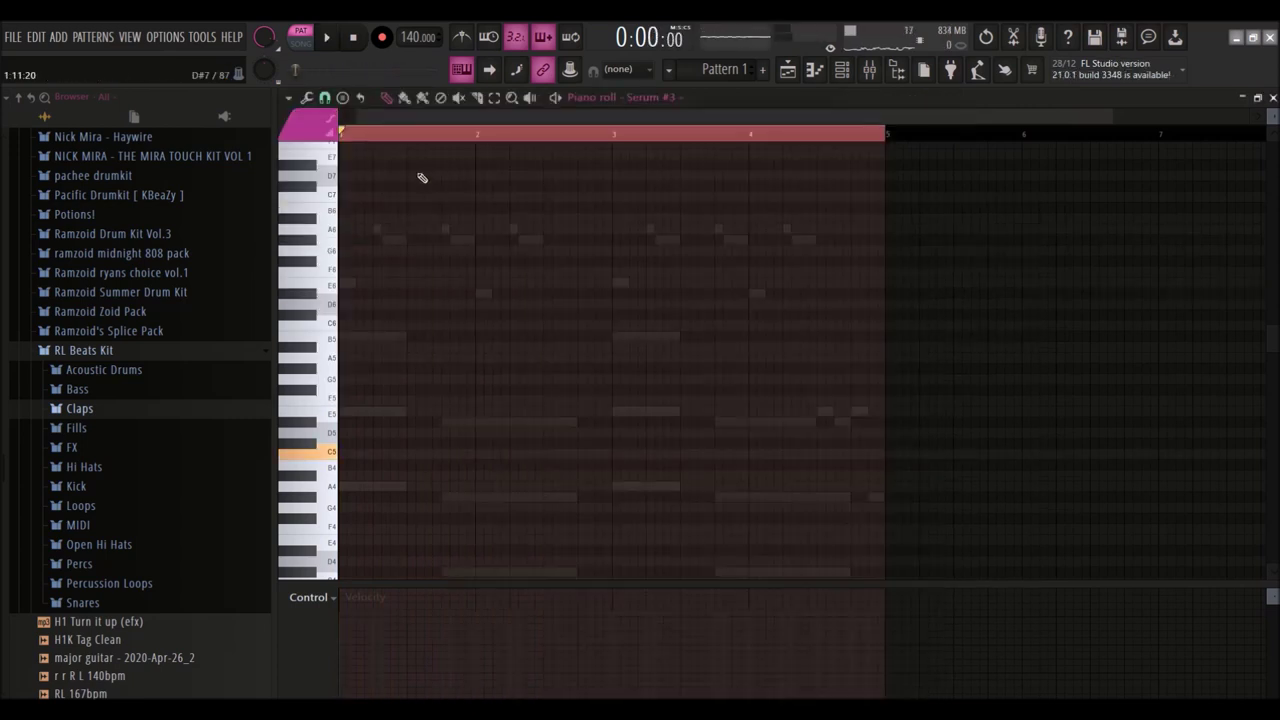
{"action": "scroll", "coordinate": [376, 492], "scroll_direction": "up", "scroll_amount": 2}
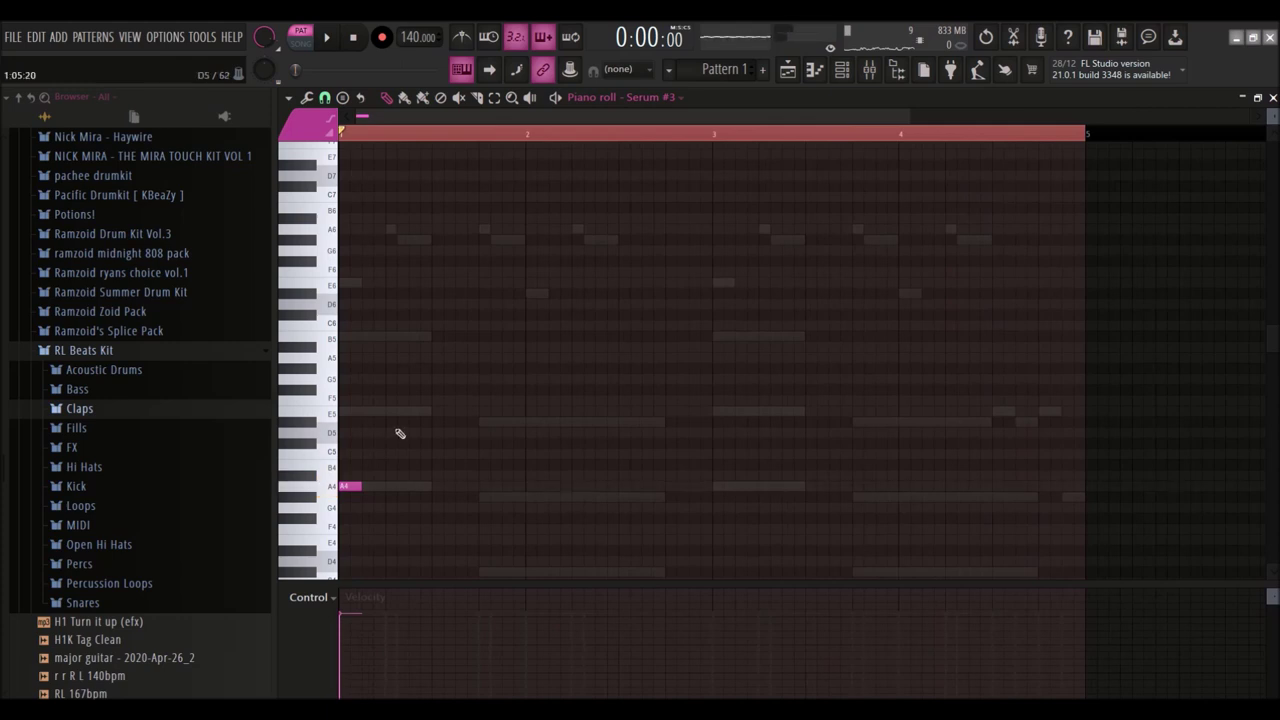
{"action": "scroll", "coordinate": [399, 434], "scroll_direction": "down", "scroll_amount": 2}
{"action": "scroll", "coordinate": [366, 437], "scroll_direction": "up", "scroll_amount": 2}
{"action": "key", "text": "space"}
Add consecutive G#4, A4 and D#4 notes in the second half of bar 1 and play the pattern
{"action": "left_click", "coordinate": [436, 434]}
{"action": "key", "text": "space"}
{"action": "key", "text": "space"}
{"action": "right_click", "coordinate": [434, 436]}
{"action": "left_click", "coordinate": [466, 433]}
{"action": "left_click", "coordinate": [498, 422]}
{"action": "left_click", "coordinate": [518, 497]}
{"action": "key", "text": "space"}
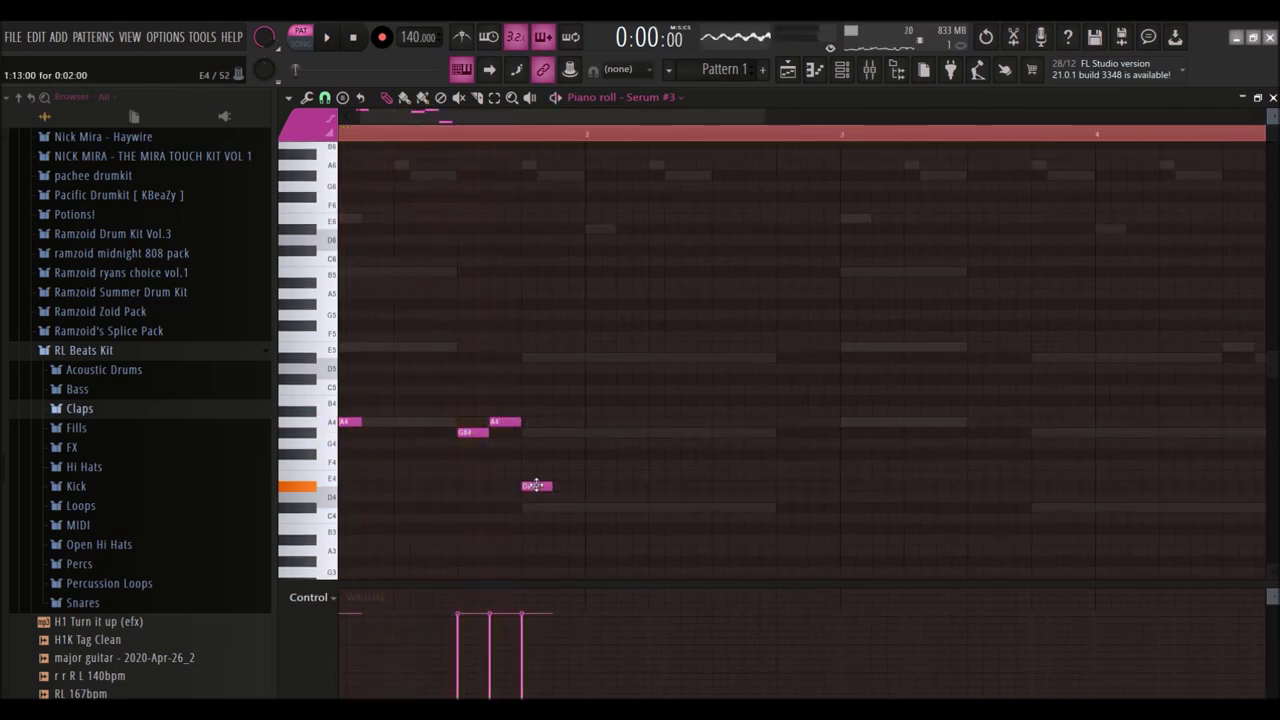
{"action": "key", "text": "space"}
Add a C#4 note at the start of bar 3 and D#4, E4 and D#4 notes in its second half, and play the pattern
{"action": "scroll", "coordinate": [600, 405], "scroll_direction": "down", "scroll_amount": 2}
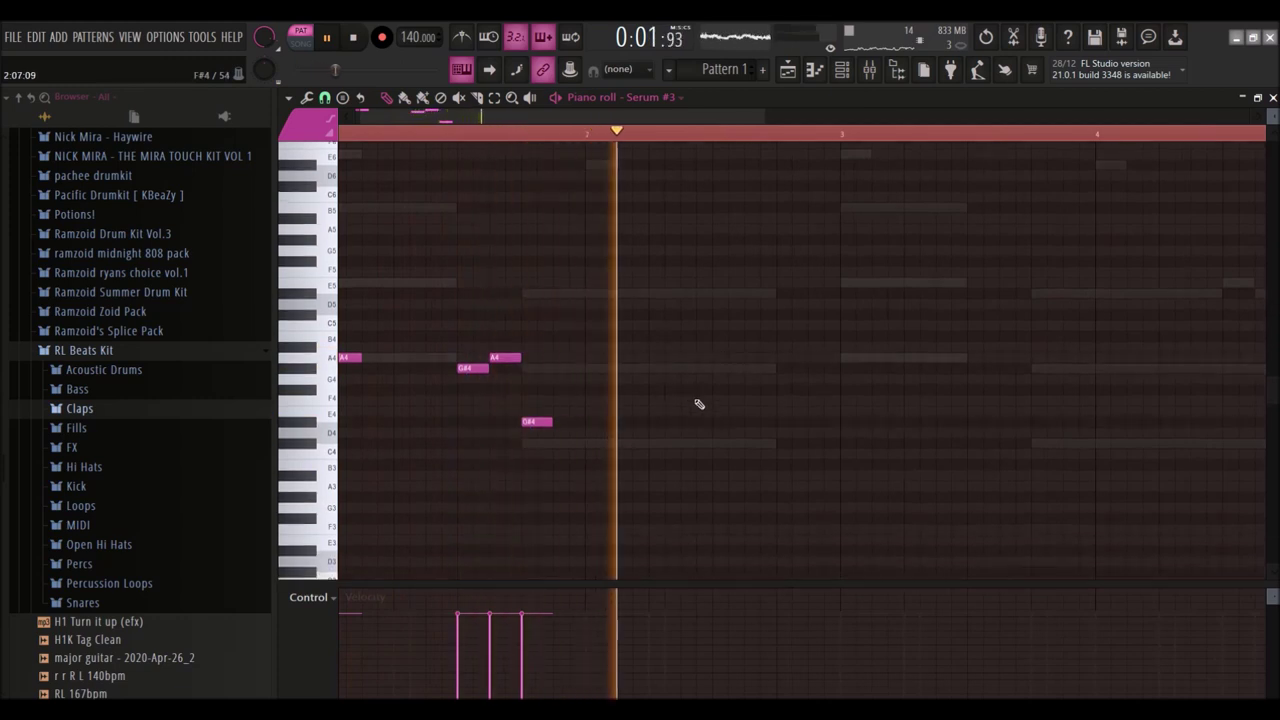
{"action": "left_click", "coordinate": [850, 442]}
{"action": "key", "text": "space"}
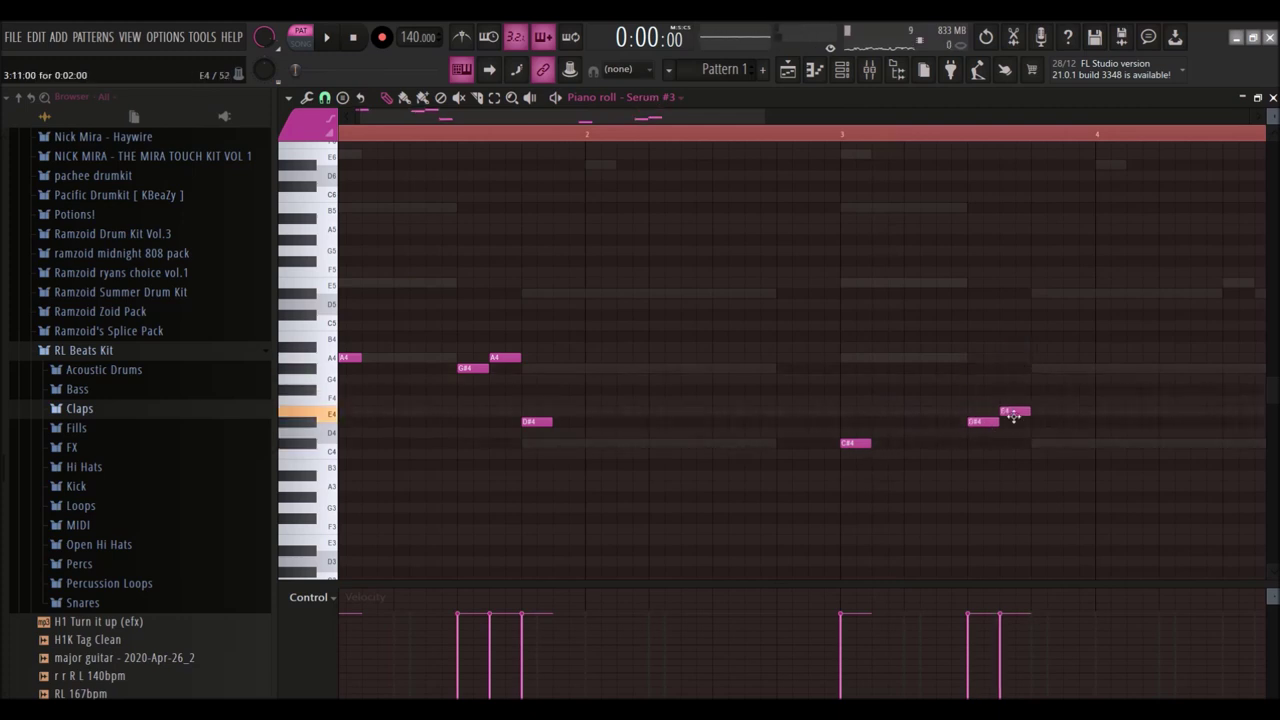
{"action": "scroll", "coordinate": [1042, 427], "scroll_direction": "down", "scroll_amount": 4}
{"action": "key", "text": "space"}
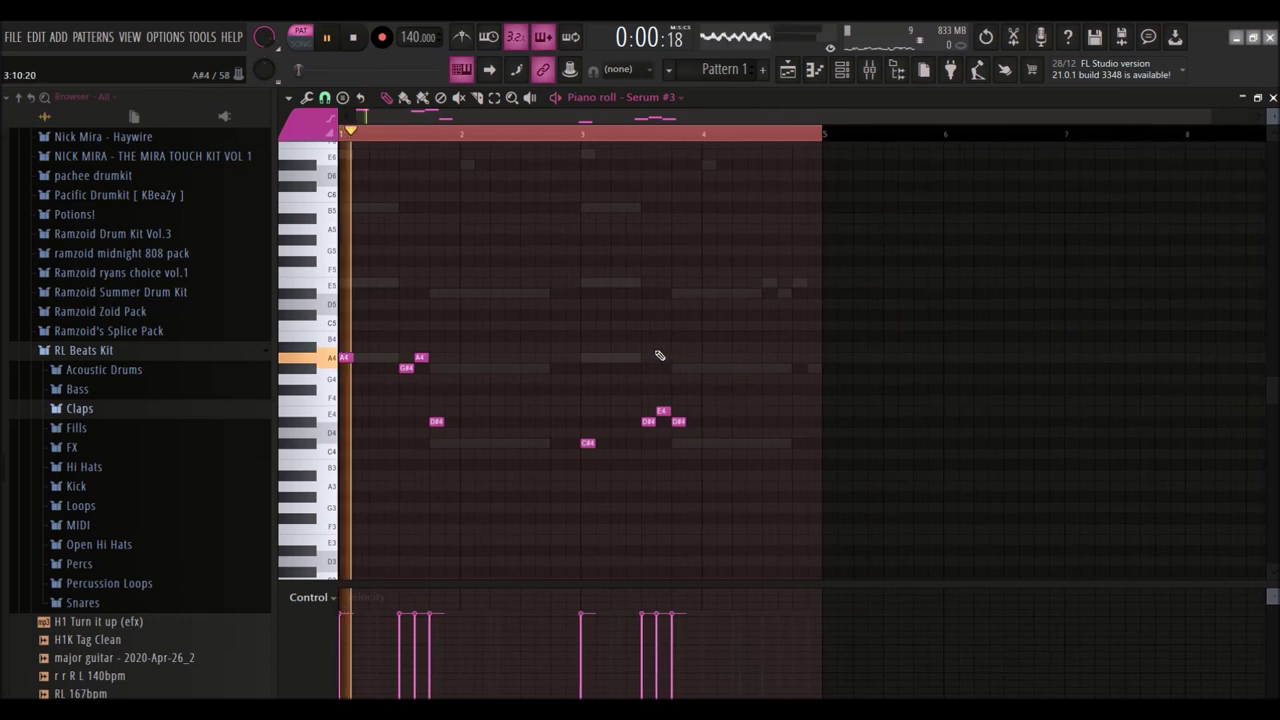
{"action": "left_click", "coordinate": [591, 337]}
{"action": "right_click", "coordinate": [596, 339]}
{"action": "scroll", "coordinate": [620, 337], "scroll_direction": "down", "scroll_amount": 2}
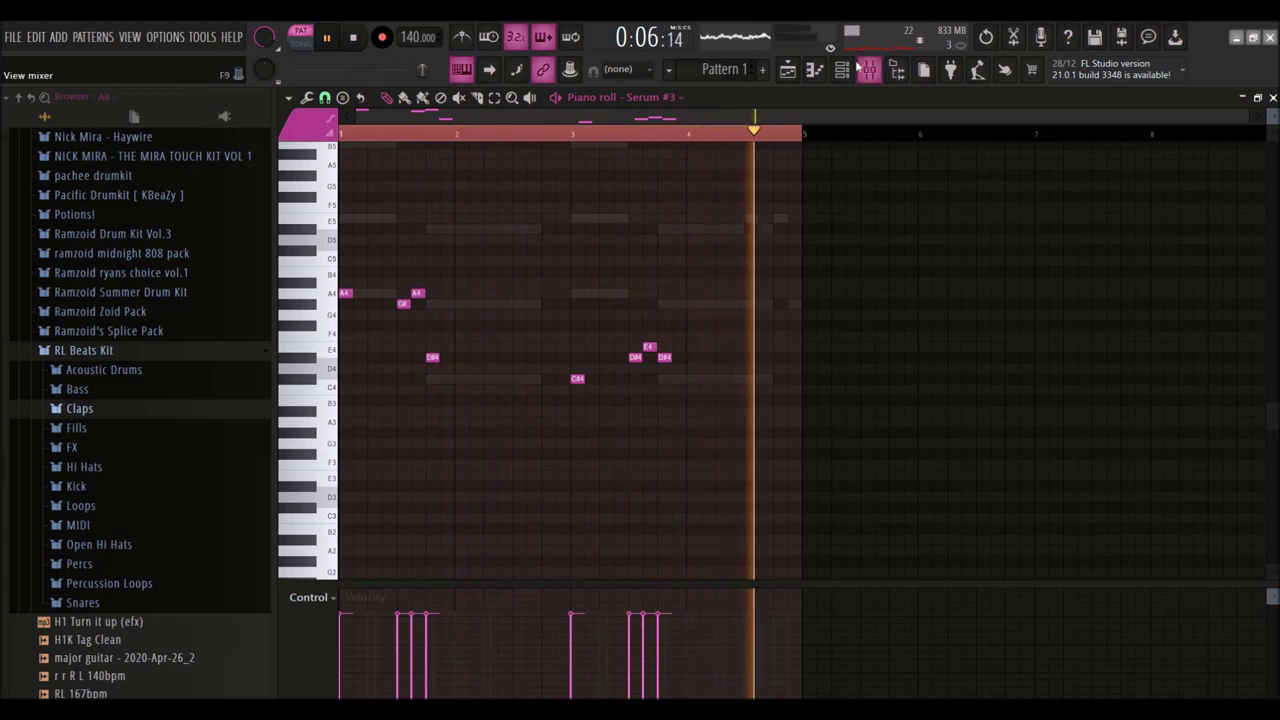
Load Fruity parametric EQ 2 into the first effect slot of mixer Insert 1
{"action": "key", "text": "F6"}
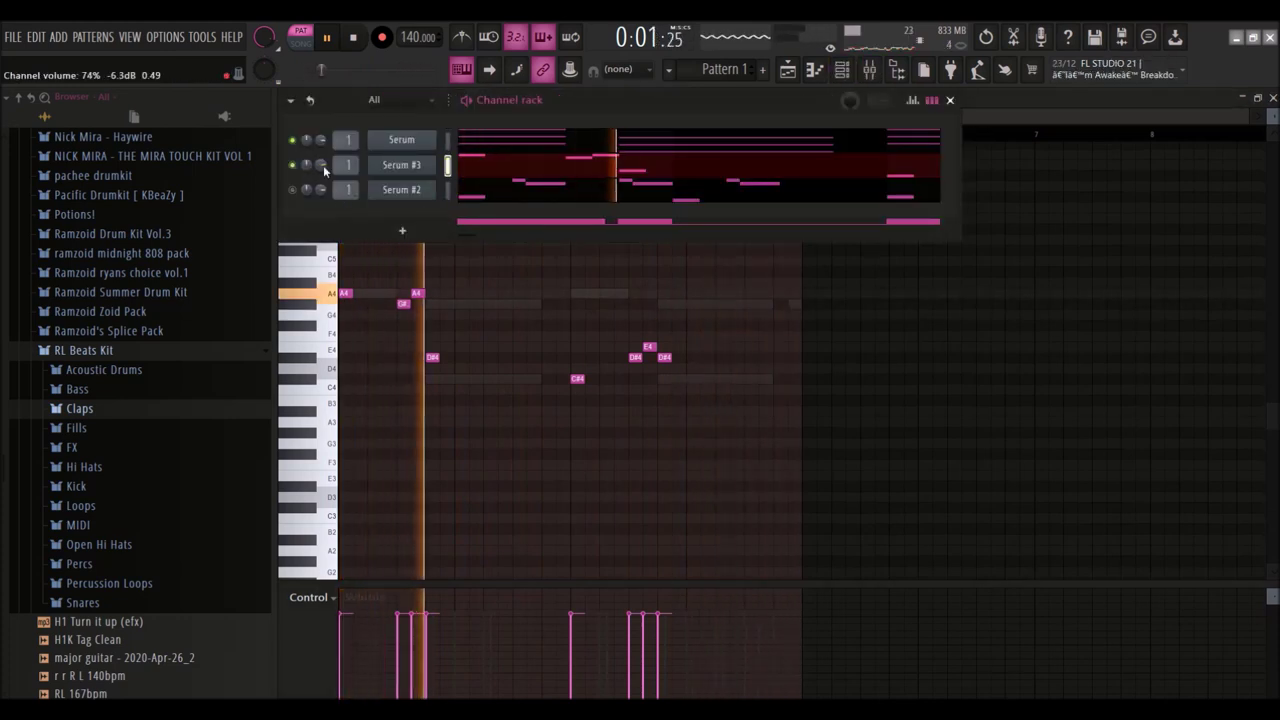
{"action": "left_click", "coordinate": [869, 69]}
{"action": "left_click", "coordinate": [1166, 386]}
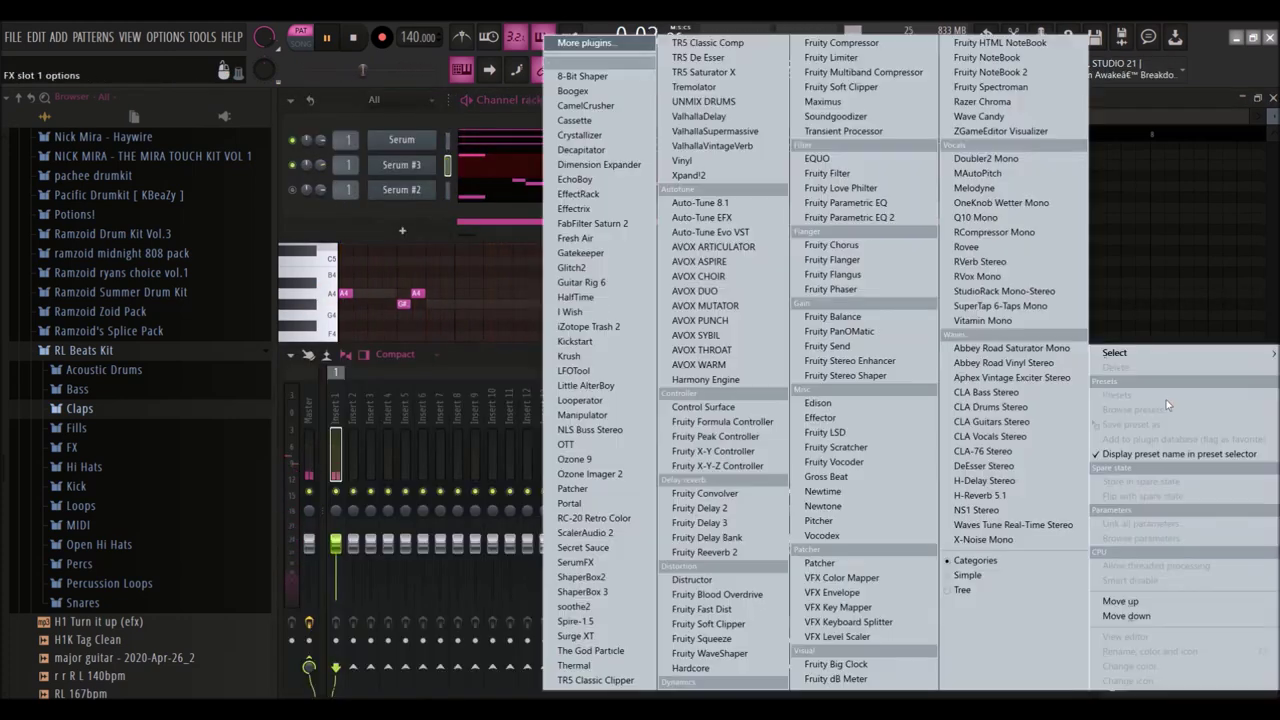
{"action": "left_click", "coordinate": [862, 246]}
Turn EQ band 1 into a steeper high-pass filter at about 210 Hz and lower the Serum #2 channel's volume
{"action": "right_click", "coordinate": [470, 403]}
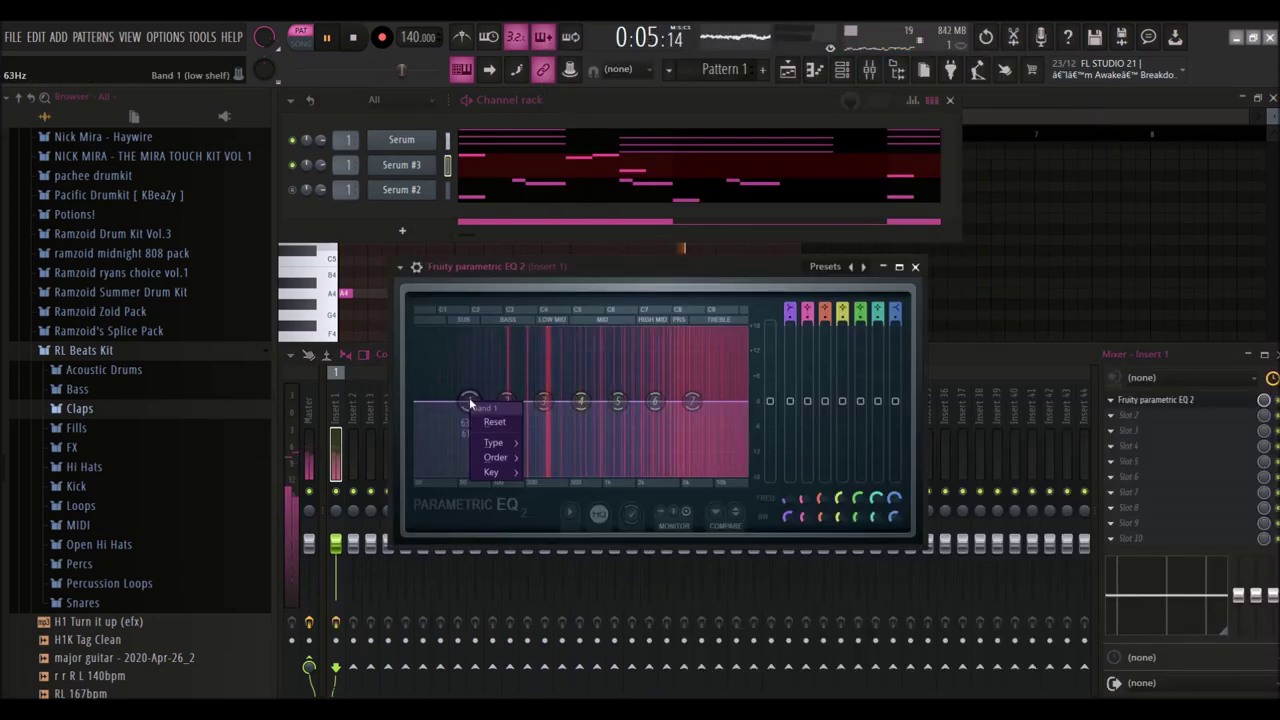
{"action": "left_click", "coordinate": [555, 488]}
{"action": "right_click", "coordinate": [470, 403]}
{"action": "mouse_move", "coordinate": [497, 457]}
{"action": "left_click", "coordinate": [541, 460]}
{"action": "left_click_drag", "start_coordinate": [470, 401], "coordinate": [513, 401]}
{"action": "left_click_drag", "start_coordinate": [321, 186], "coordinate": [321, 200]}
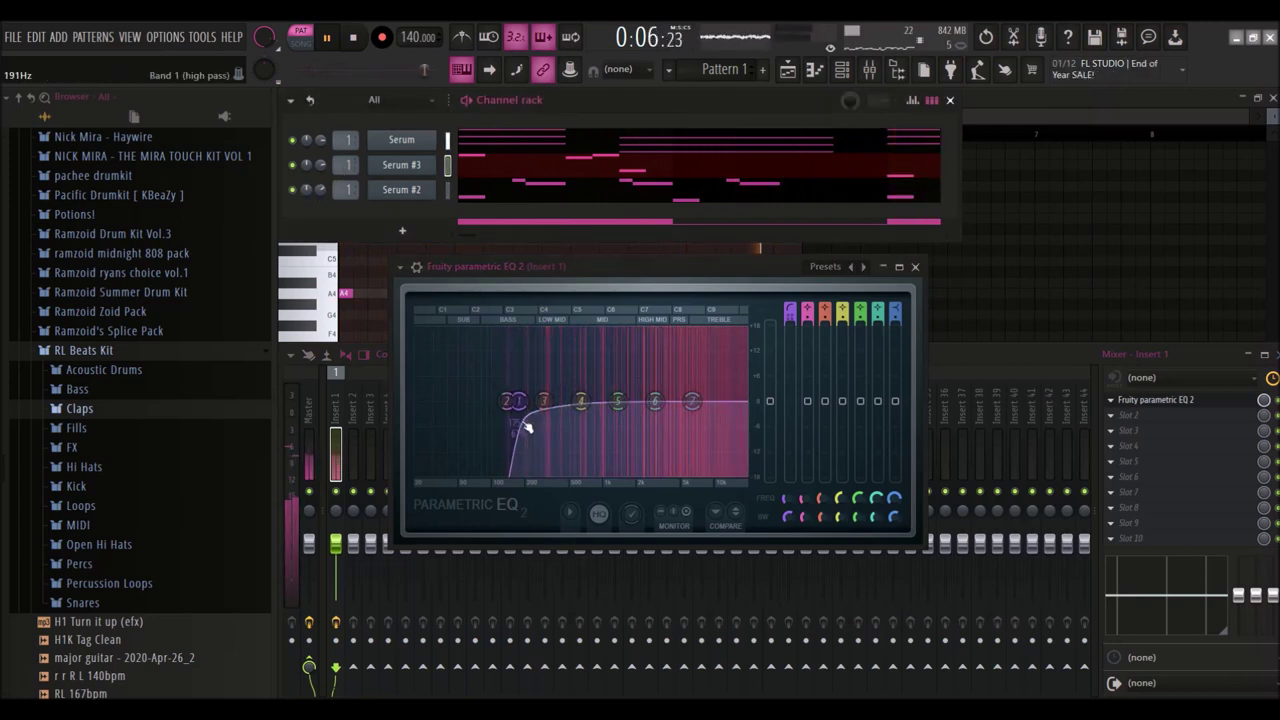
{"action": "left_click_drag", "start_coordinate": [521, 401], "coordinate": [527, 401]}
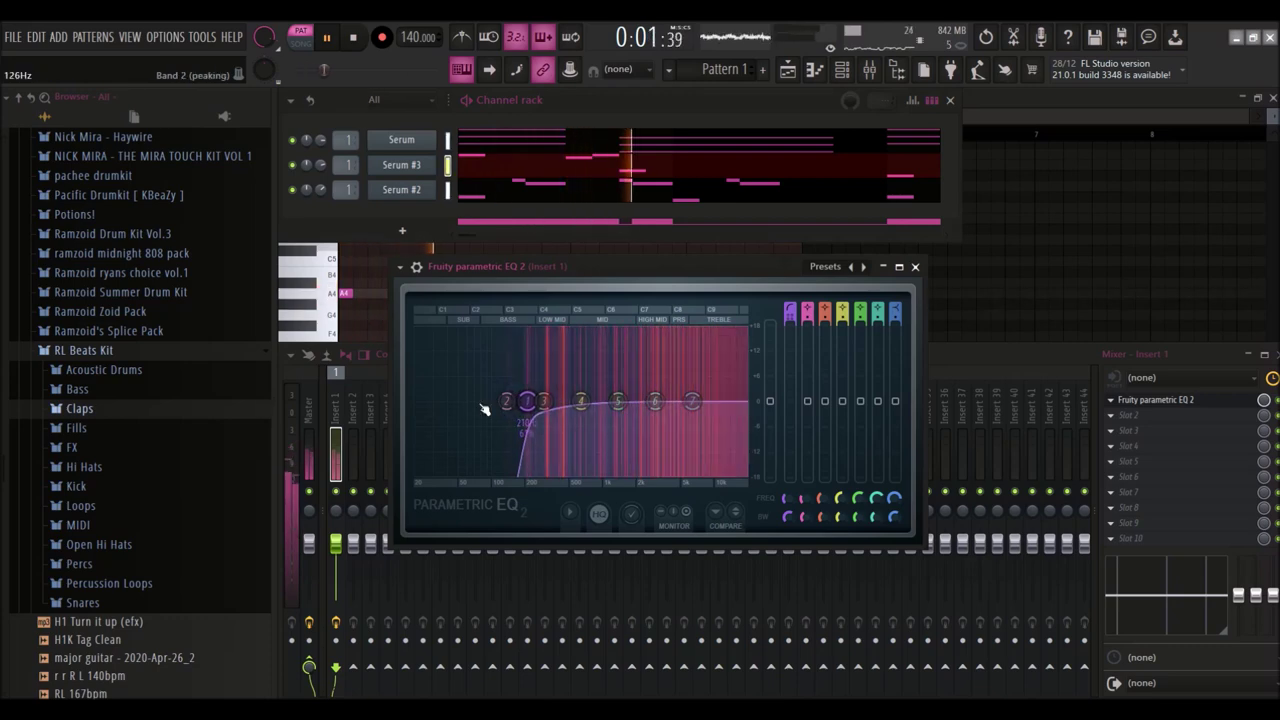
Open the 808s folder of the Essentials Kit under !UNDERGROUND KITS, preview a sample and stop the pattern
{"action": "scroll", "coordinate": [140, 360], "scroll_direction": "up", "scroll_amount": 15}
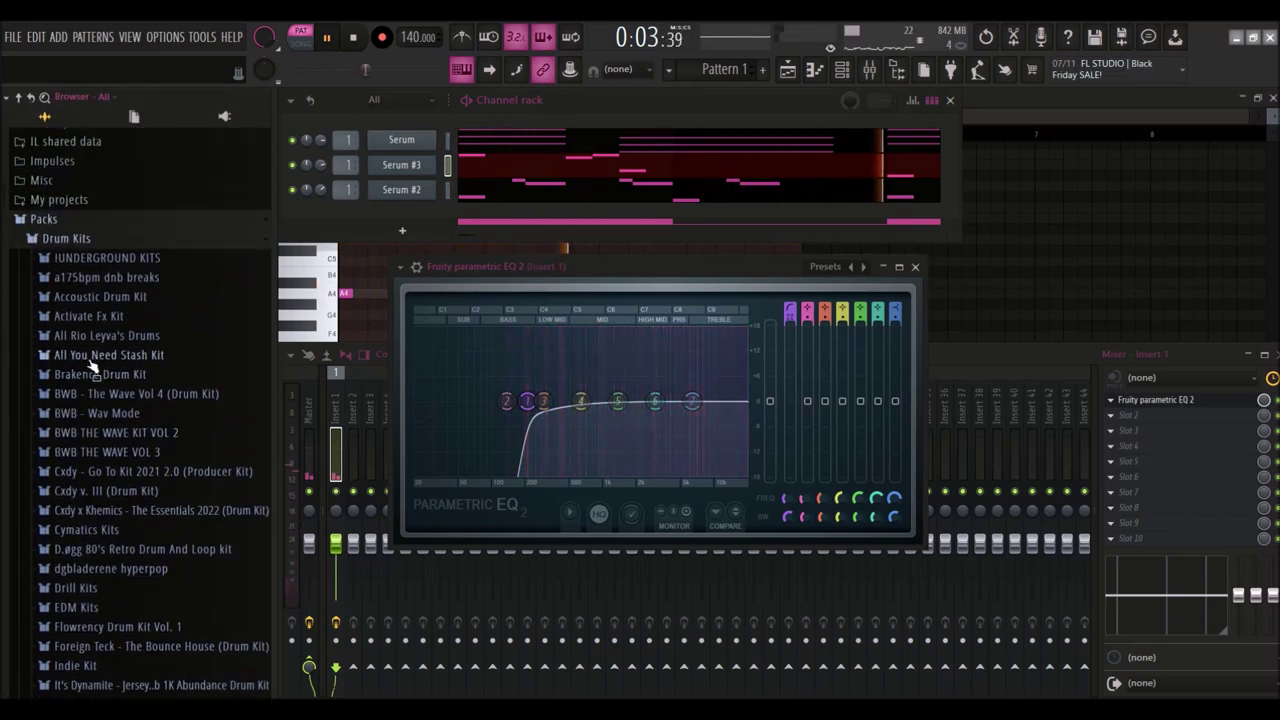
{"action": "left_click", "coordinate": [88, 395]}
{"action": "left_click", "coordinate": [100, 508]}
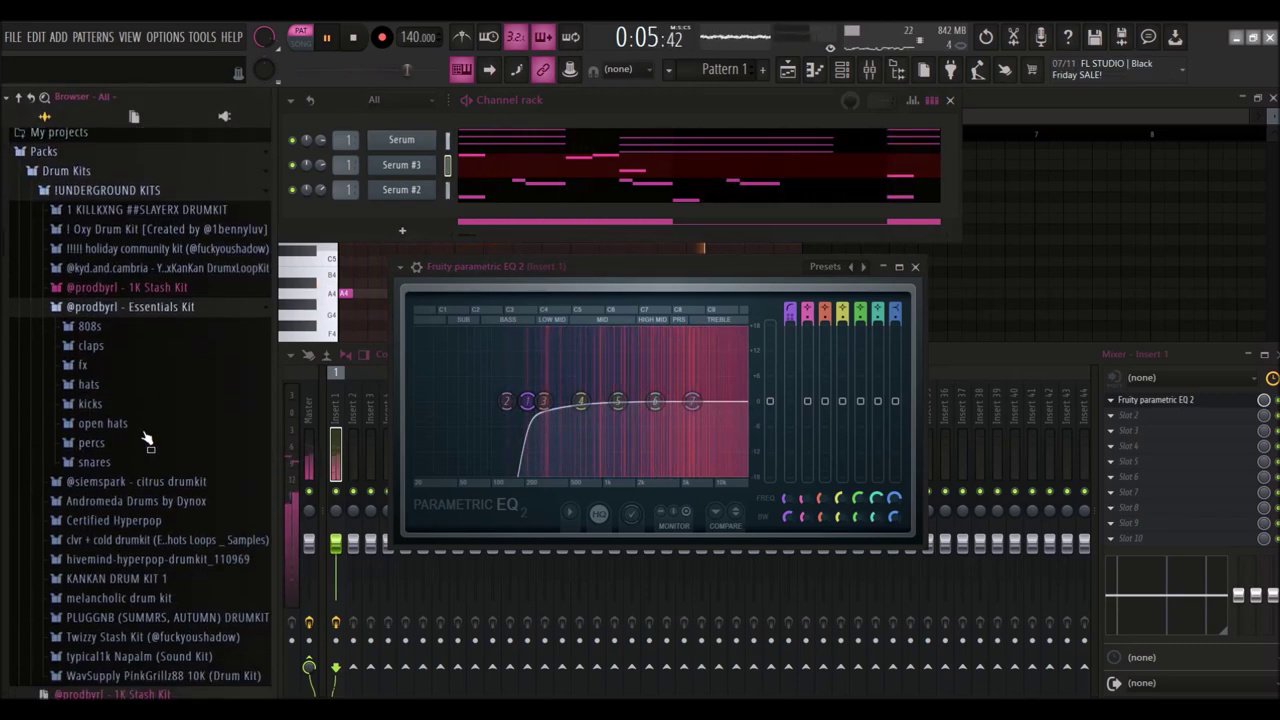
{"action": "left_click", "coordinate": [92, 315]}
{"action": "left_click", "coordinate": [137, 478]}
{"action": "key", "text": "space"}
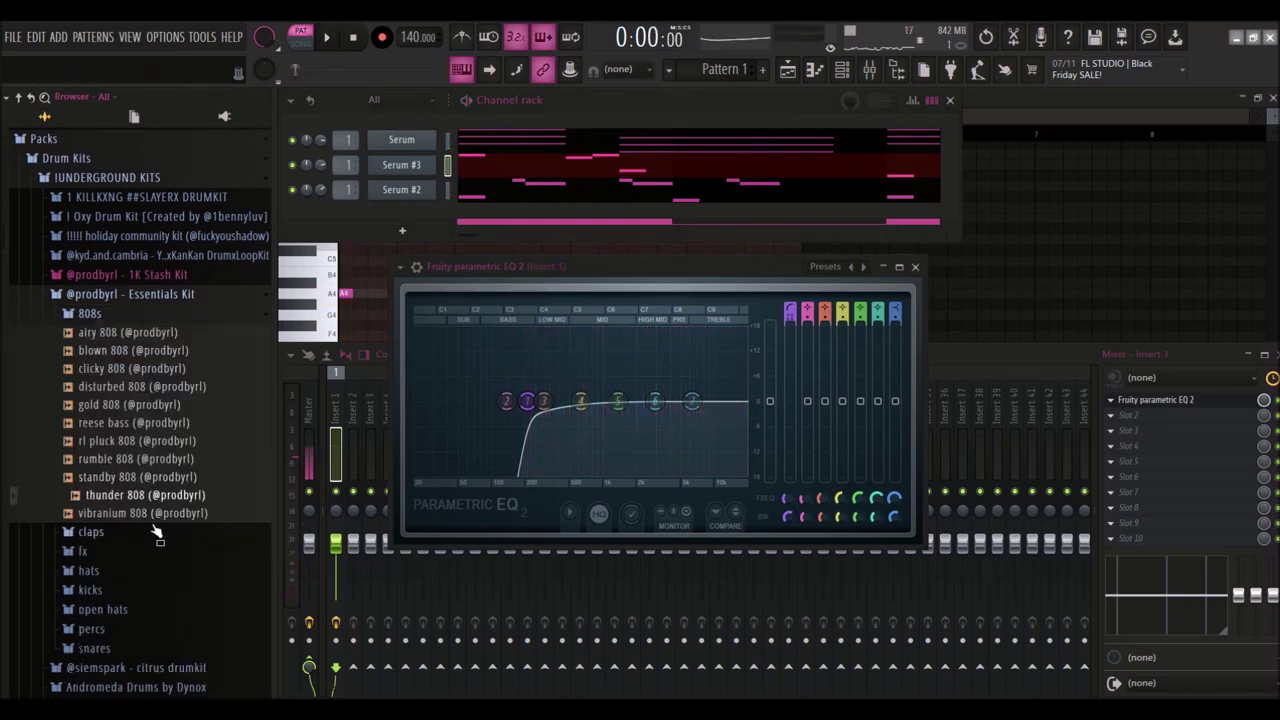
Add the standby 808 sample as a new channel and enable its volume envelope
{"action": "left_click", "coordinate": [153, 526]}
{"action": "left_click", "coordinate": [121, 514]}
{"action": "scroll", "coordinate": [128, 510], "scroll_direction": "down", "scroll_amount": 4}
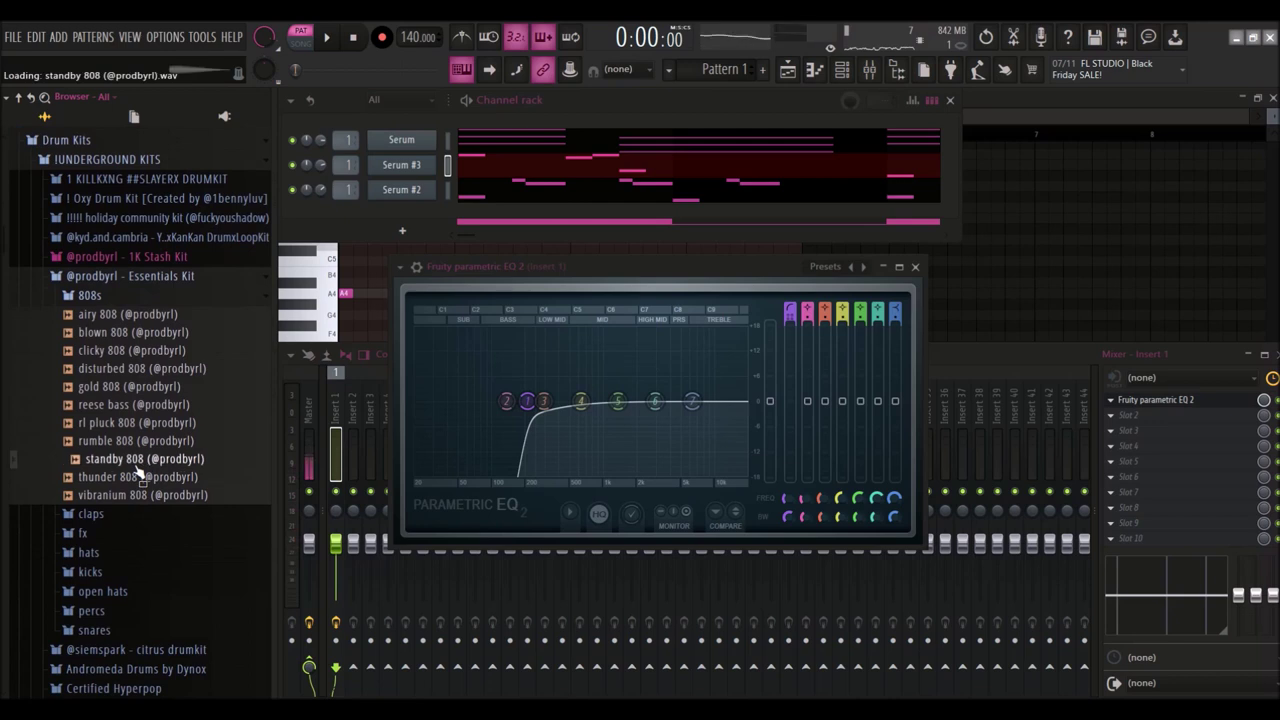
{"action": "left_click_drag", "start_coordinate": [405, 217], "coordinate": [407, 220]}
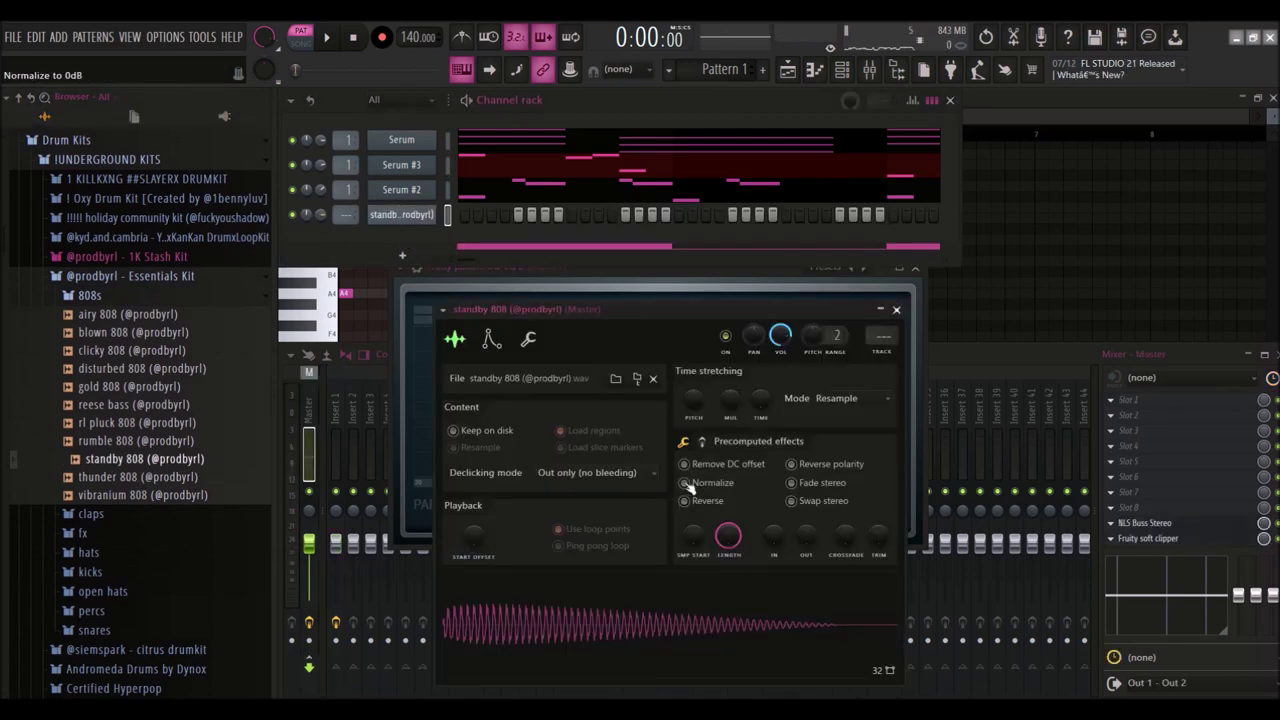
{"action": "left_click", "coordinate": [491, 339]}
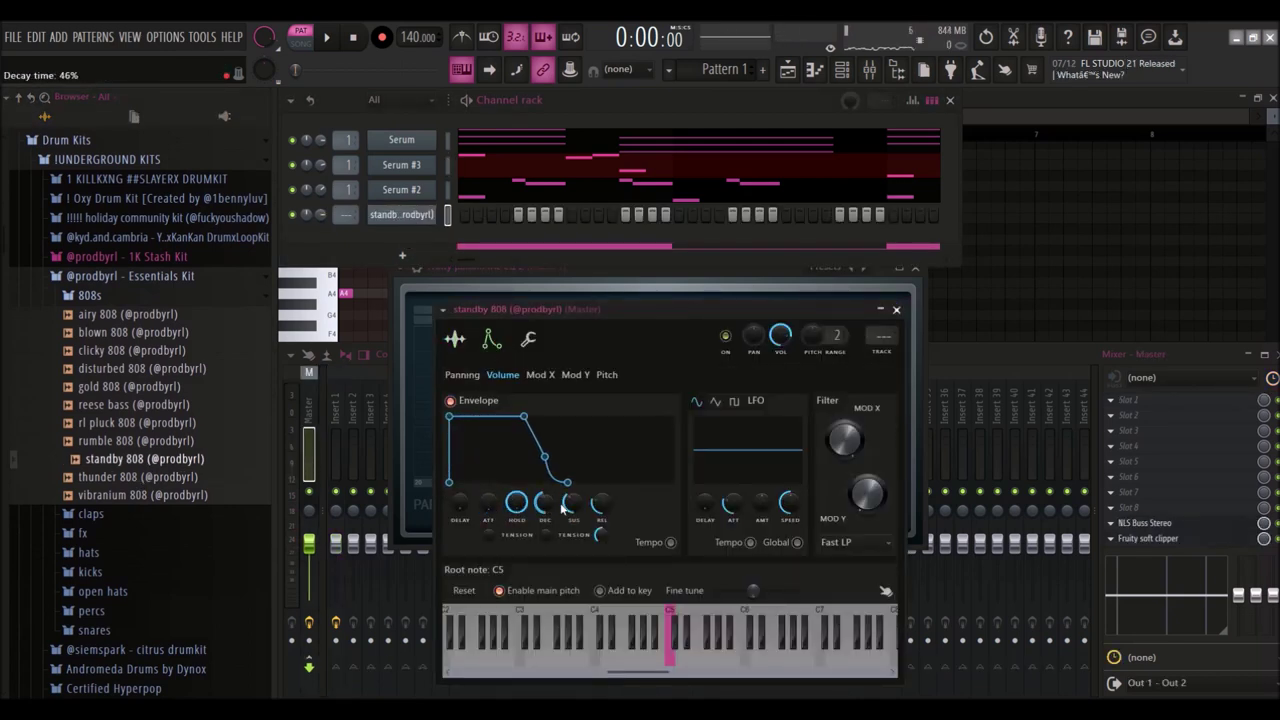
In the standby 808 piano roll, add A4 at bars 1 and 3, and C#4 in their last quarters and early in bar 4
{"action": "right_click", "coordinate": [428, 217]}
{"action": "left_click", "coordinate": [446, 240]}
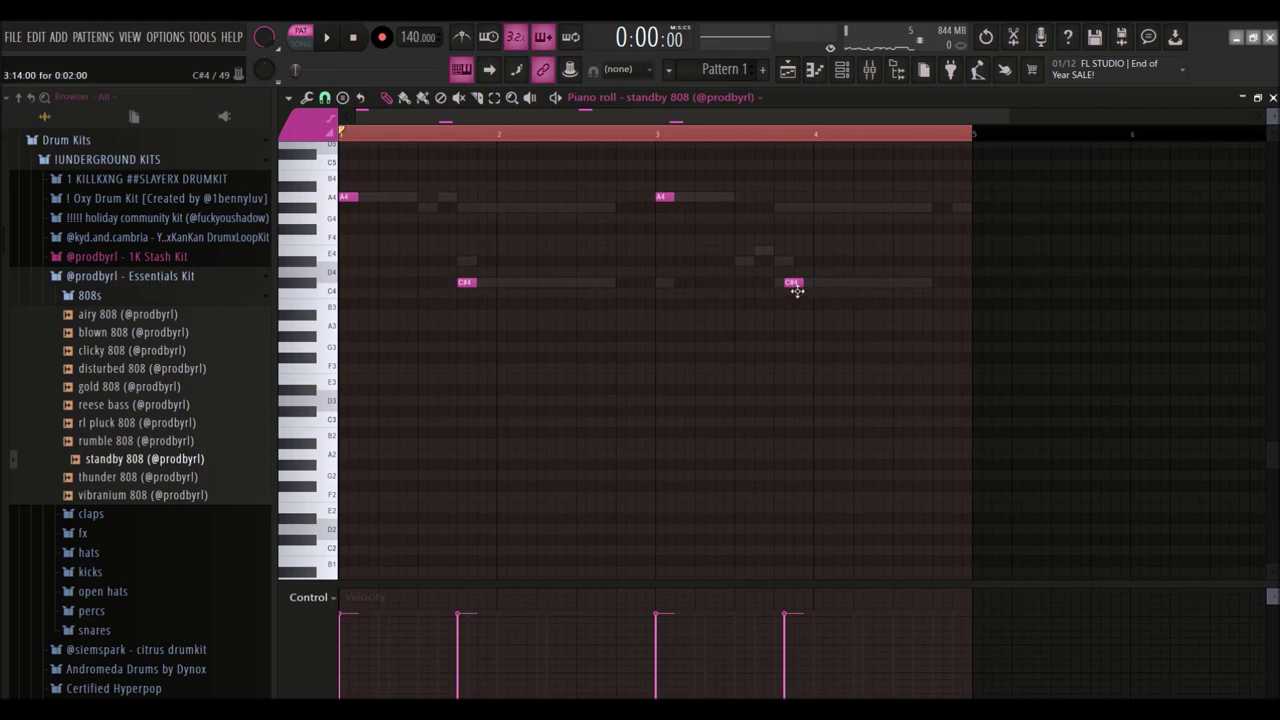
{"action": "scroll", "coordinate": [886, 275], "scroll_direction": "up", "scroll_amount": 3}
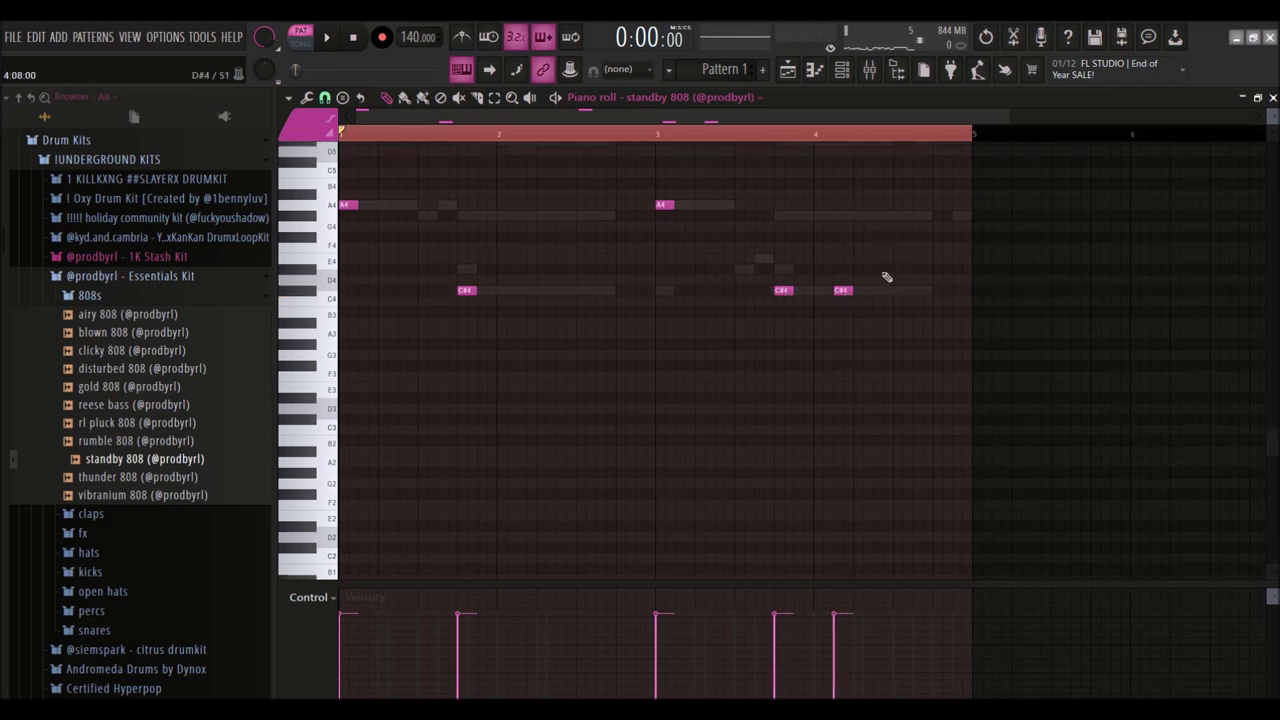
Make the 808 notes legato, transpose them up one octave and play the pattern
{"action": "key", "text": "ctrl+l"}
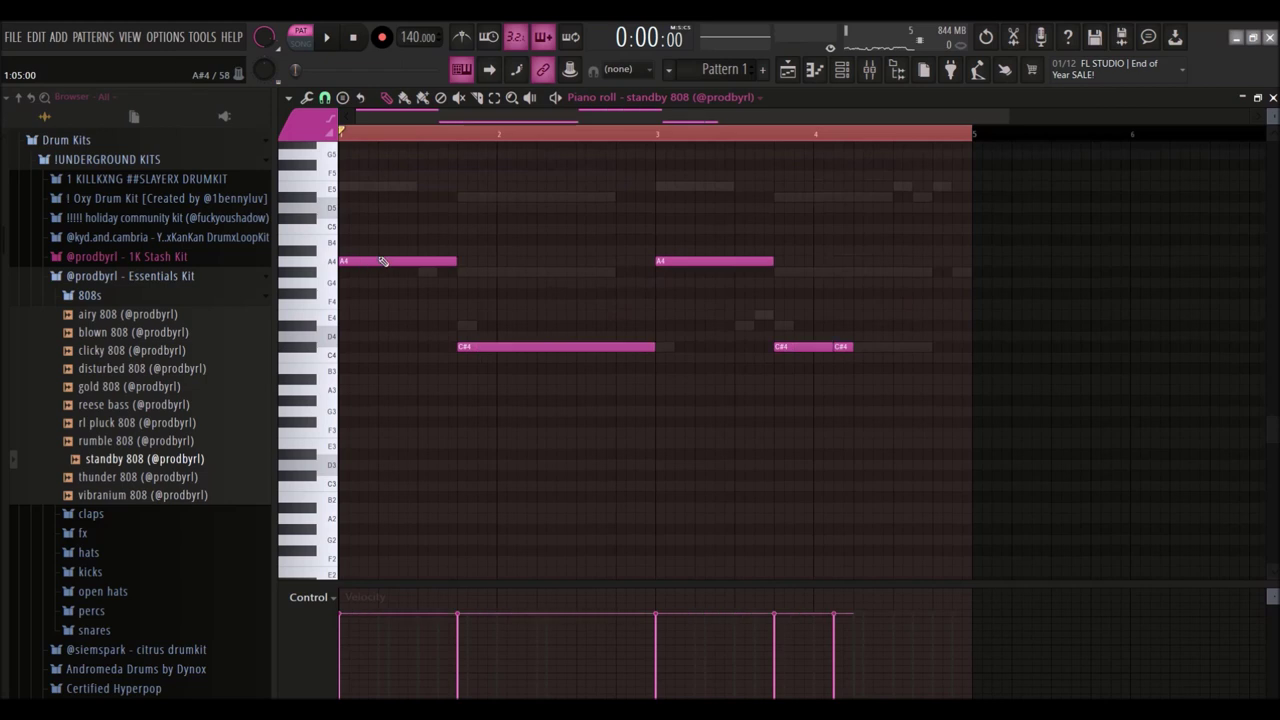
{"action": "key", "text": "ctrl+Up"}
{"action": "key", "text": "space"}
{"action": "scroll", "coordinate": [500, 257], "scroll_direction": "up", "scroll_amount": 4}
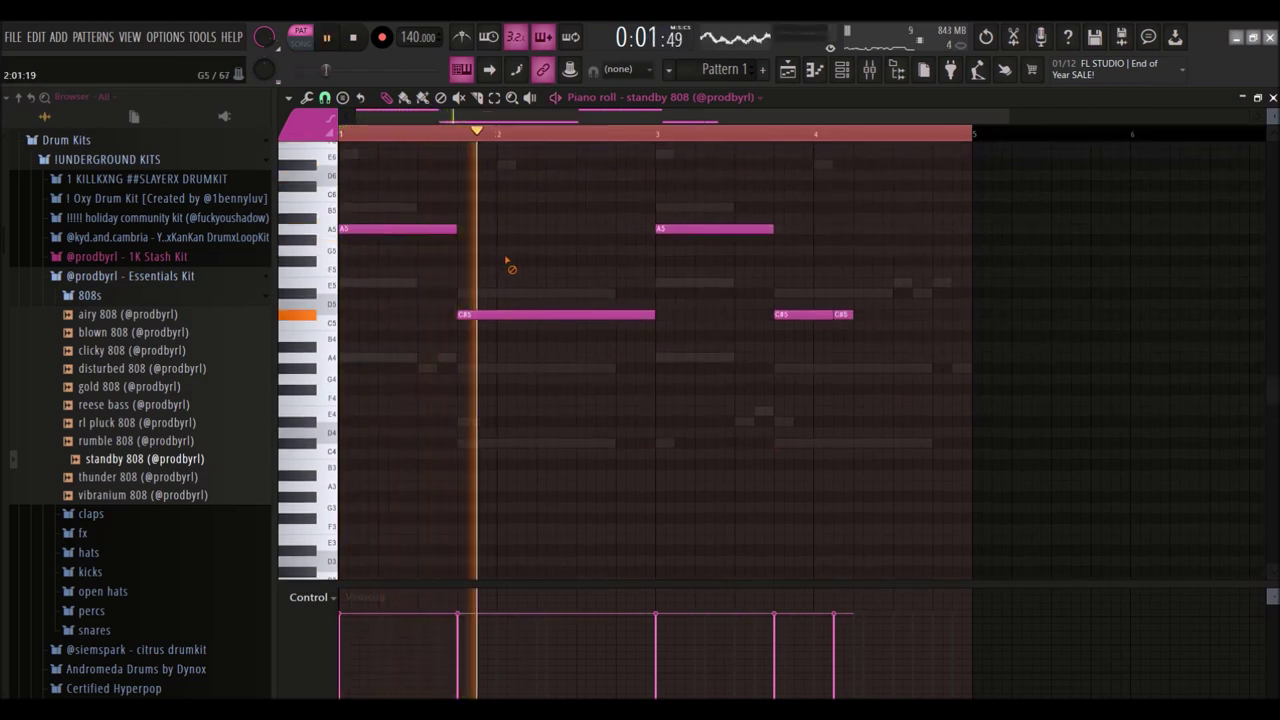
{"action": "scroll", "coordinate": [790, 315], "scroll_direction": "up", "scroll_amount": 2}
Lengthen the last C#5 808 note in bar 4 and add an E5 note directly after it
{"action": "left_click_drag", "start_coordinate": [901, 322], "coordinate": [963, 320]}
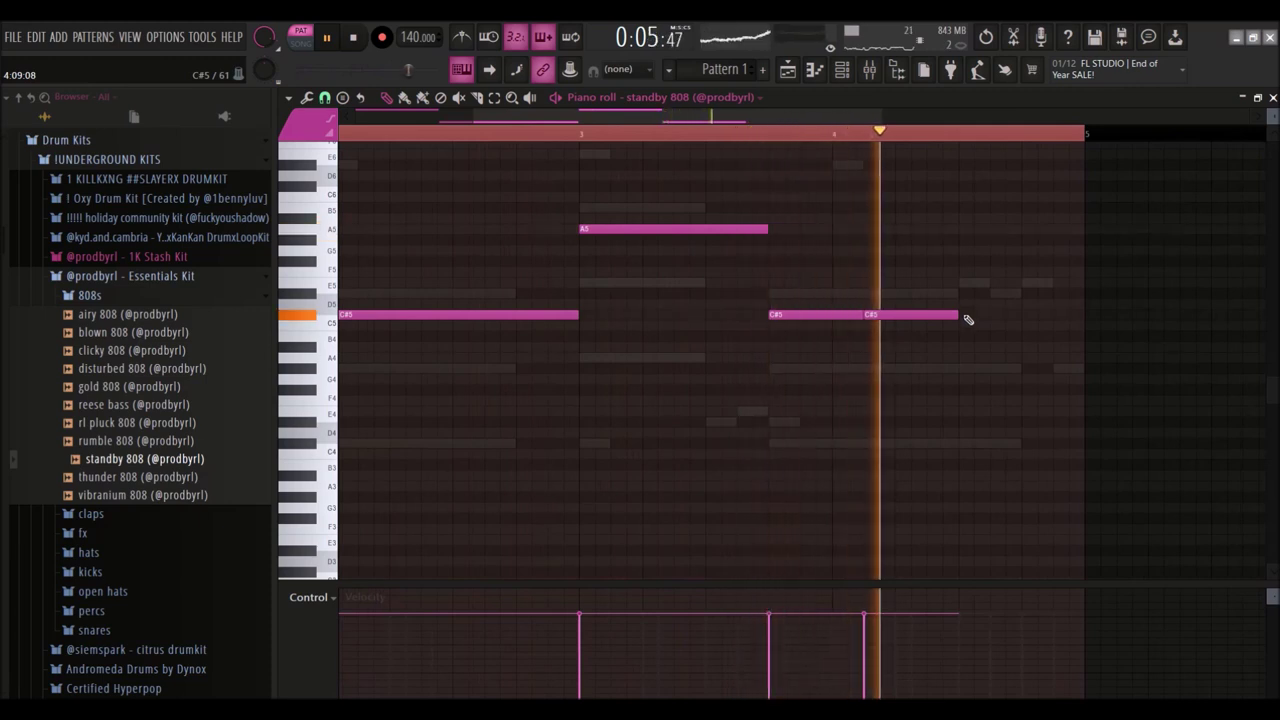
{"action": "left_click", "coordinate": [966, 284]}
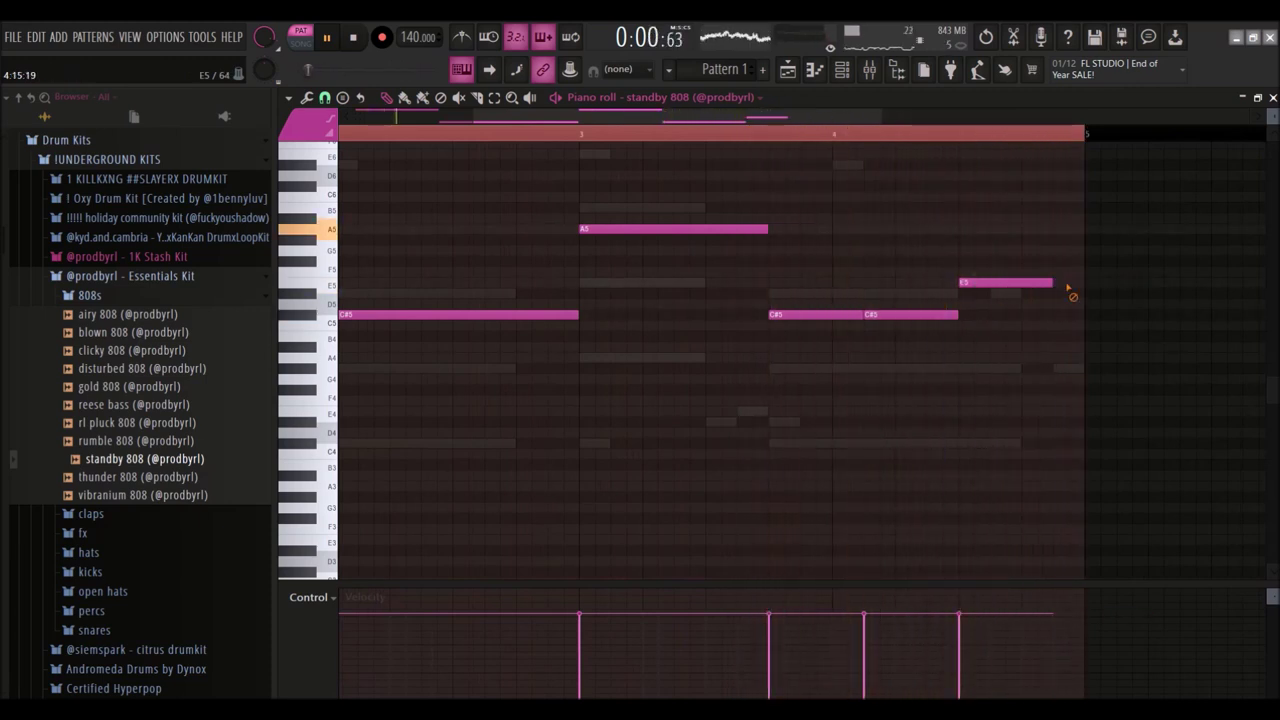
{"action": "scroll", "coordinate": [644, 272], "scroll_direction": "down", "scroll_amount": 2}
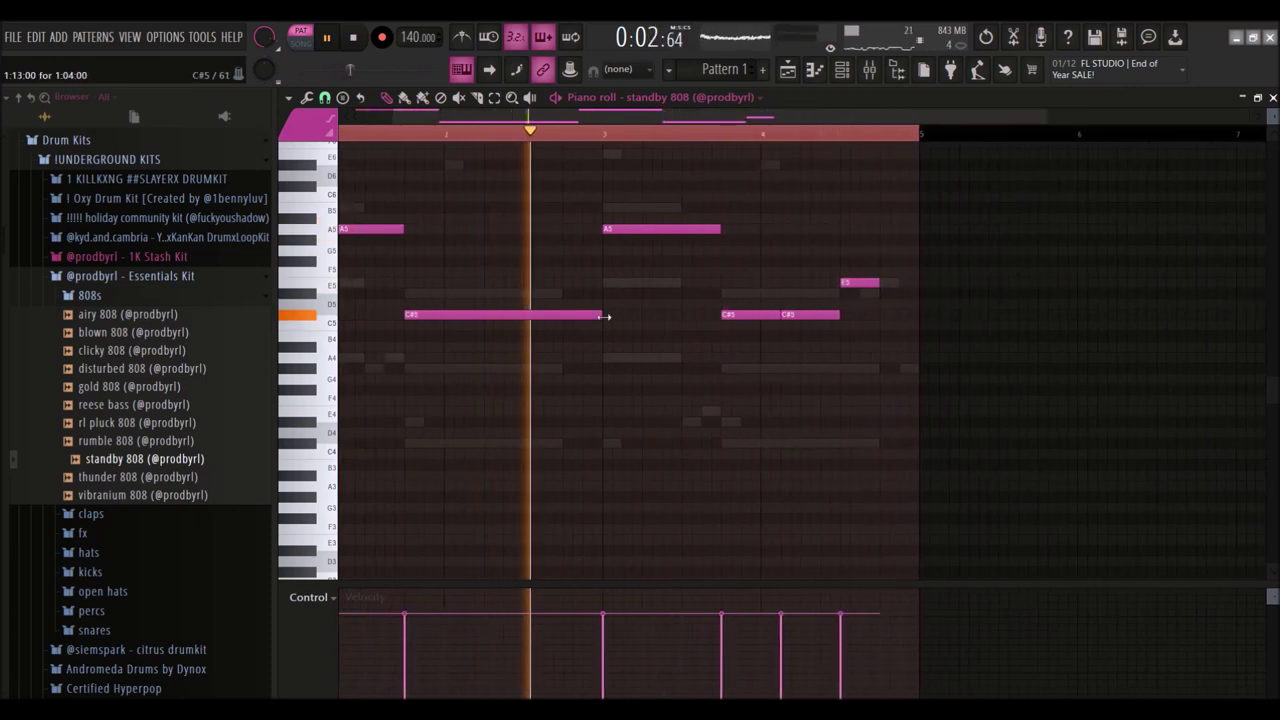
Shorten both A5 notes and the long C#5 note between them by a quarter bar each
{"action": "left_click_drag", "start_coordinate": [604, 322], "coordinate": [329, 196]}
{"action": "left_click_drag", "start_coordinate": [404, 226], "coordinate": [692, 372]}
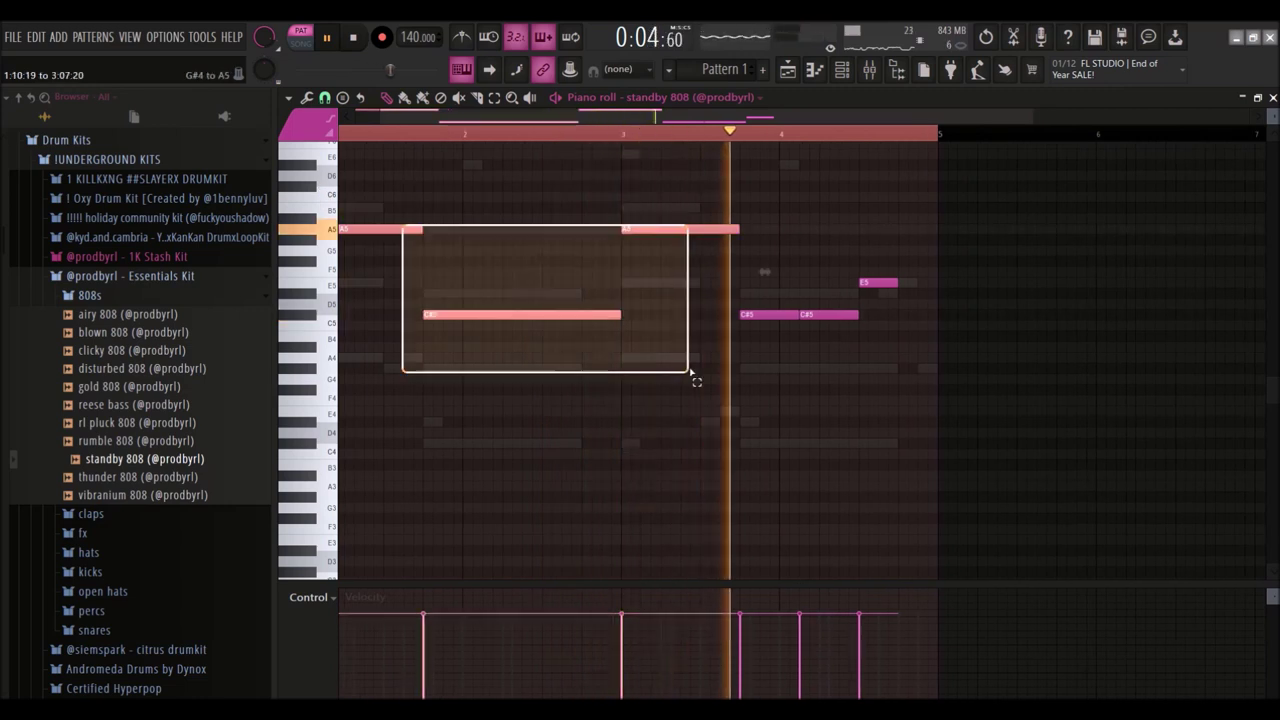
{"action": "left_click_drag", "start_coordinate": [622, 317], "coordinate": [586, 321]}
{"action": "scroll", "coordinate": [620, 250], "scroll_direction": "down", "scroll_amount": 2}
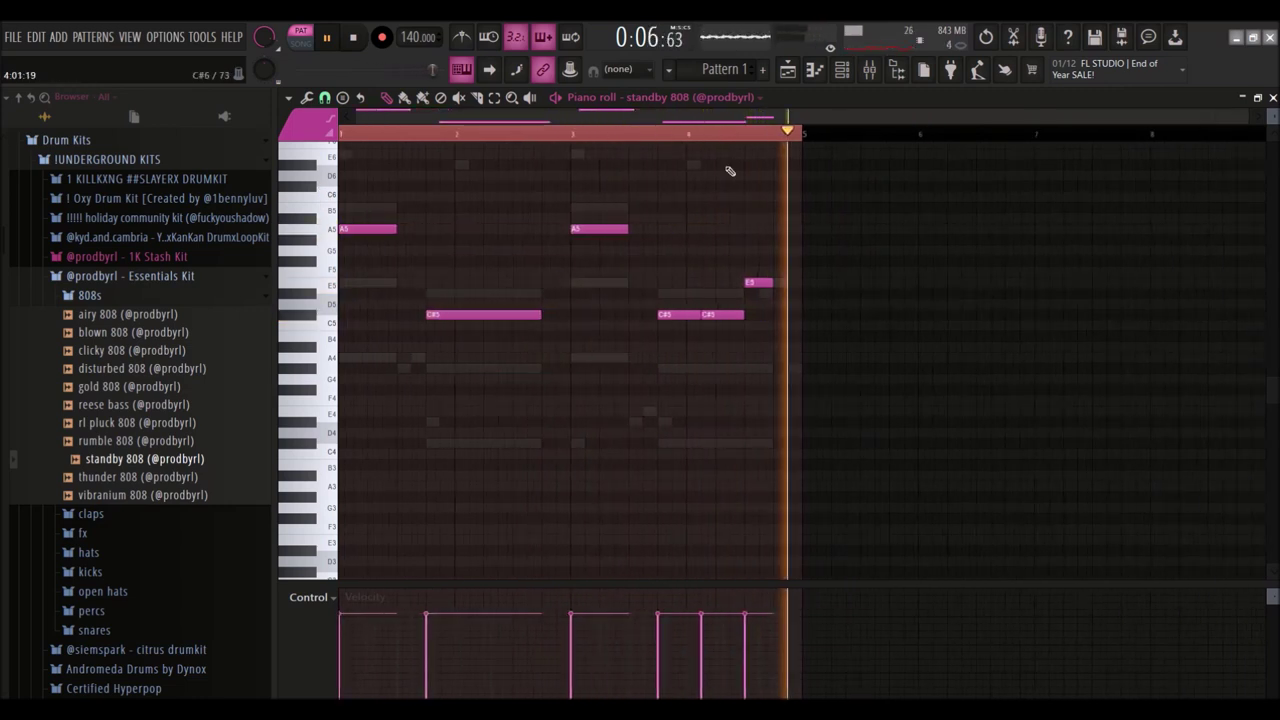
{"action": "left_click", "coordinate": [840, 74]}
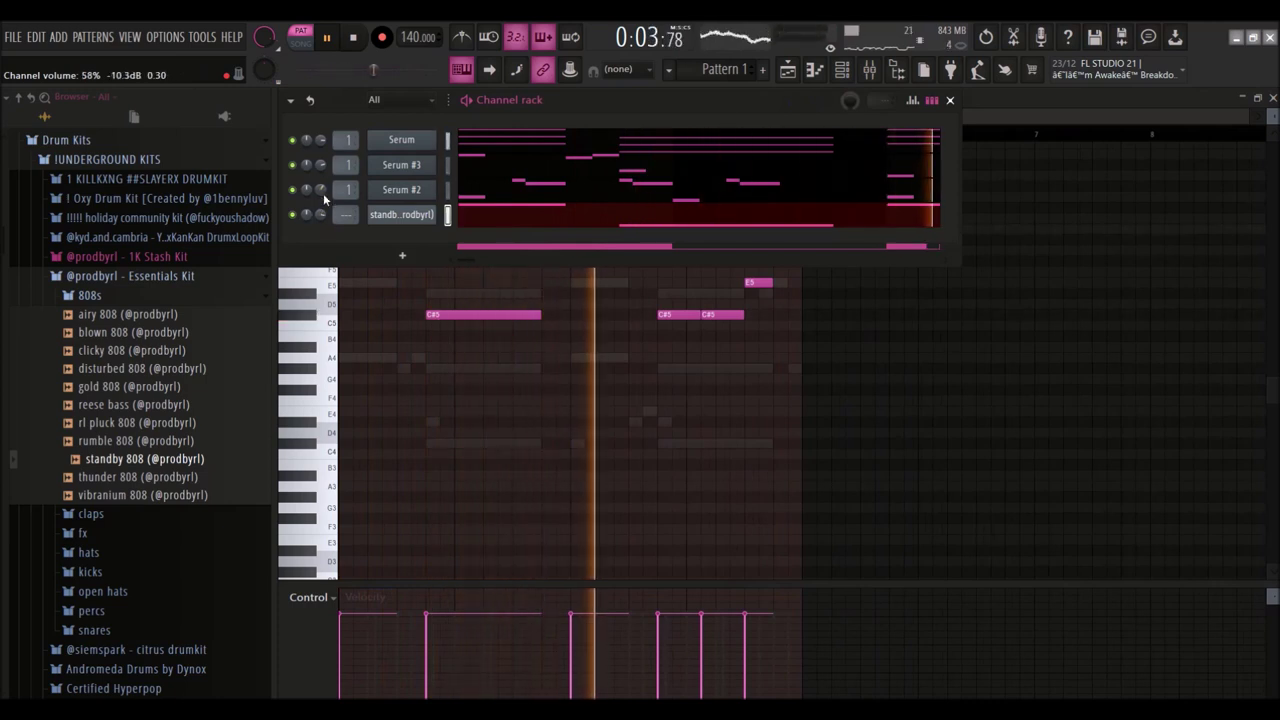
{"action": "left_click", "coordinate": [143, 297]}
{"action": "left_click", "coordinate": [118, 257]}
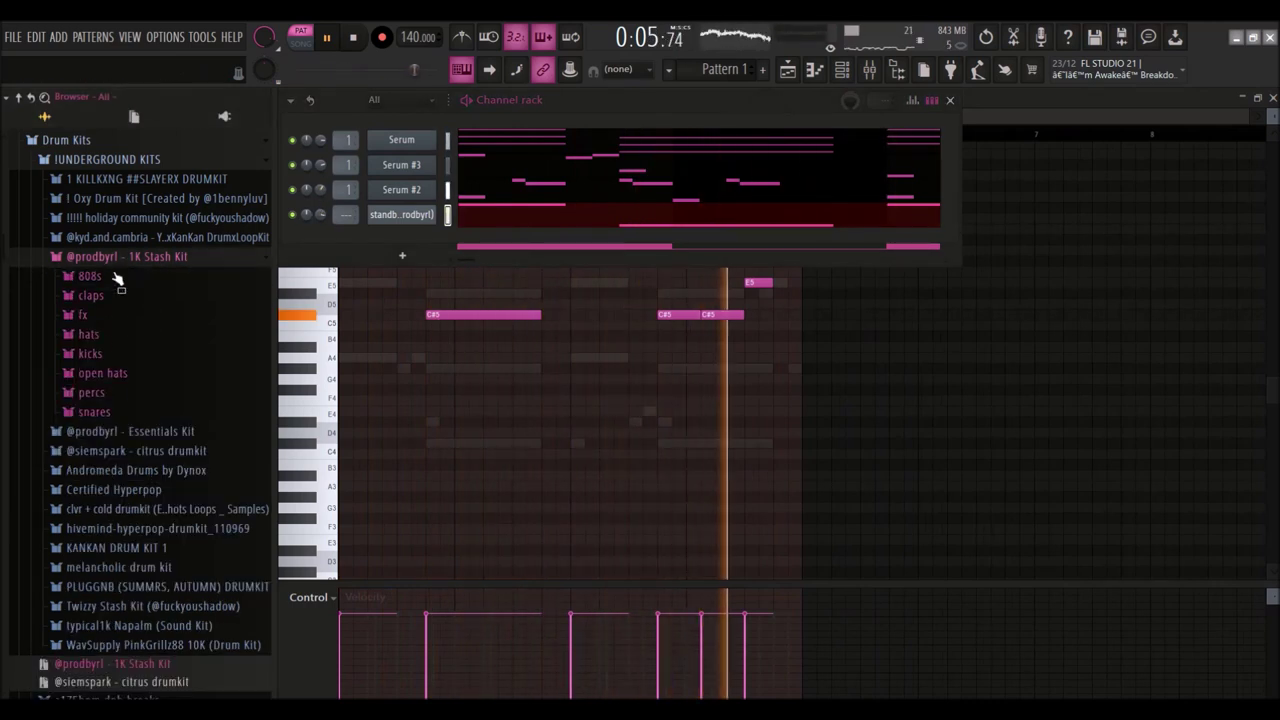
{"action": "left_click", "coordinate": [90, 334]}
{"action": "left_click", "coordinate": [140, 409]}
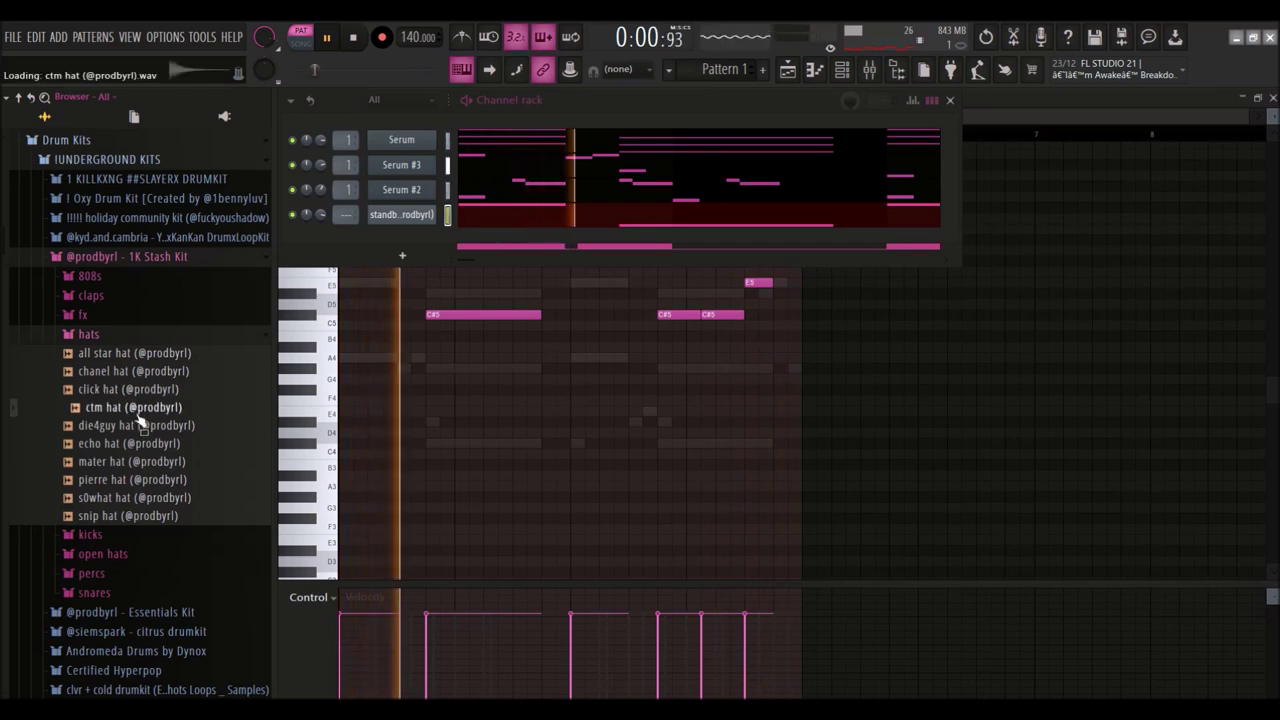
{"action": "left_click", "coordinate": [137, 425]}
{"action": "left_click", "coordinate": [131, 497]}
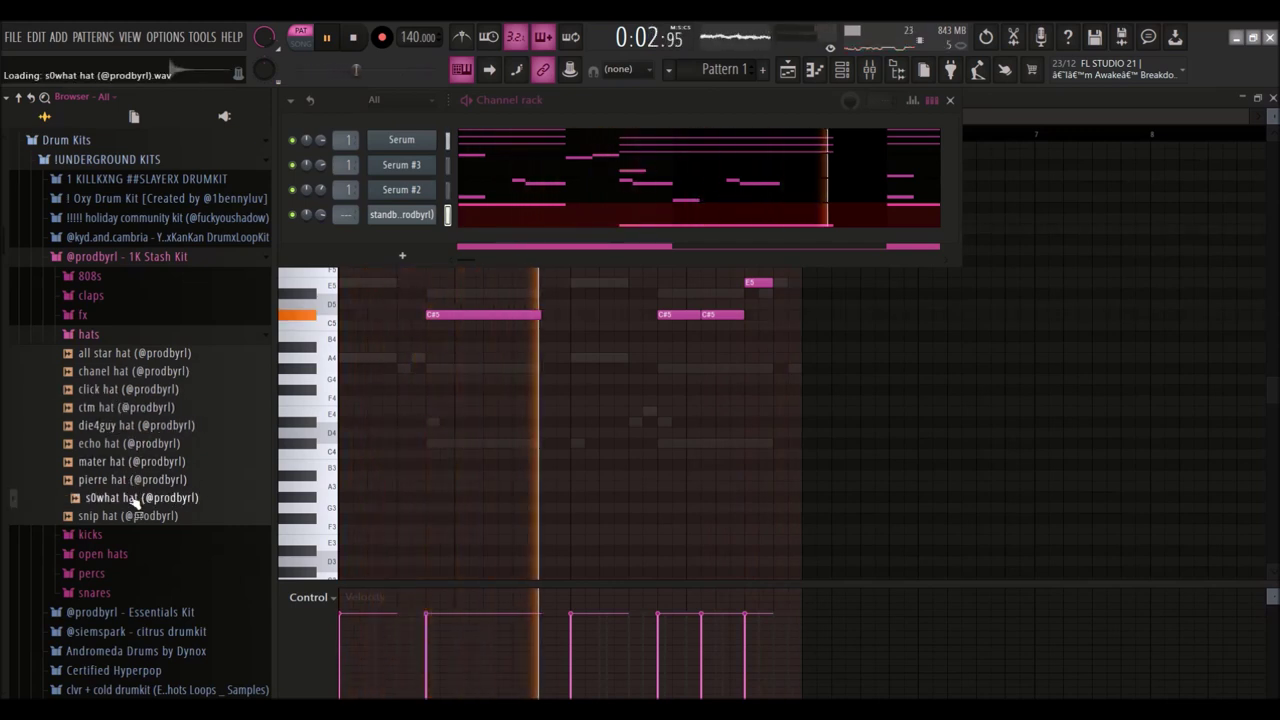
{"action": "mouse_move", "coordinate": [131, 497]}
{"action": "left_mouse_down"}
{"action": "mouse_move", "coordinate": [419, 229]}
{"action": "mouse_move", "coordinate": [585, 252]}
{"action": "left_mouse_up"}
Place s0what hat hits on steps 1, 2, 3, 7, 13 and 15, and solo the hat together with the 808
{"action": "left_click", "coordinate": [545, 240]}
{"action": "left_click", "coordinate": [651, 240]}
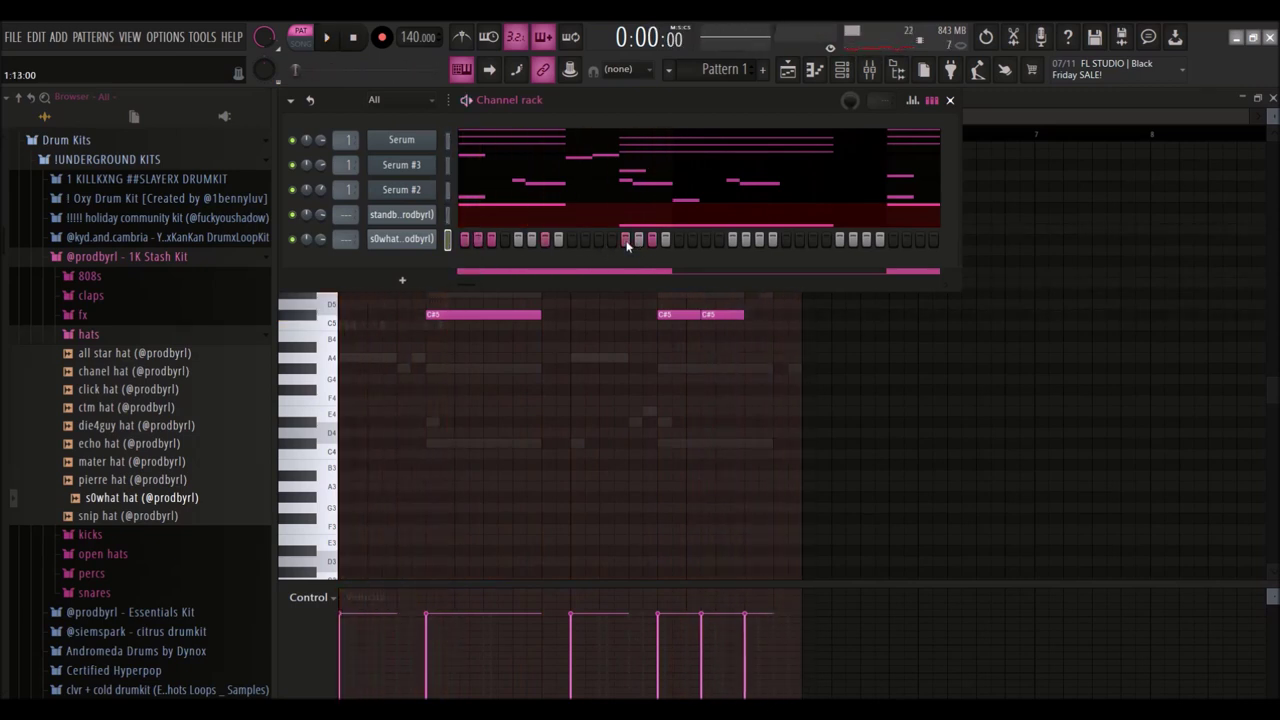
{"action": "right_click", "coordinate": [291, 241]}
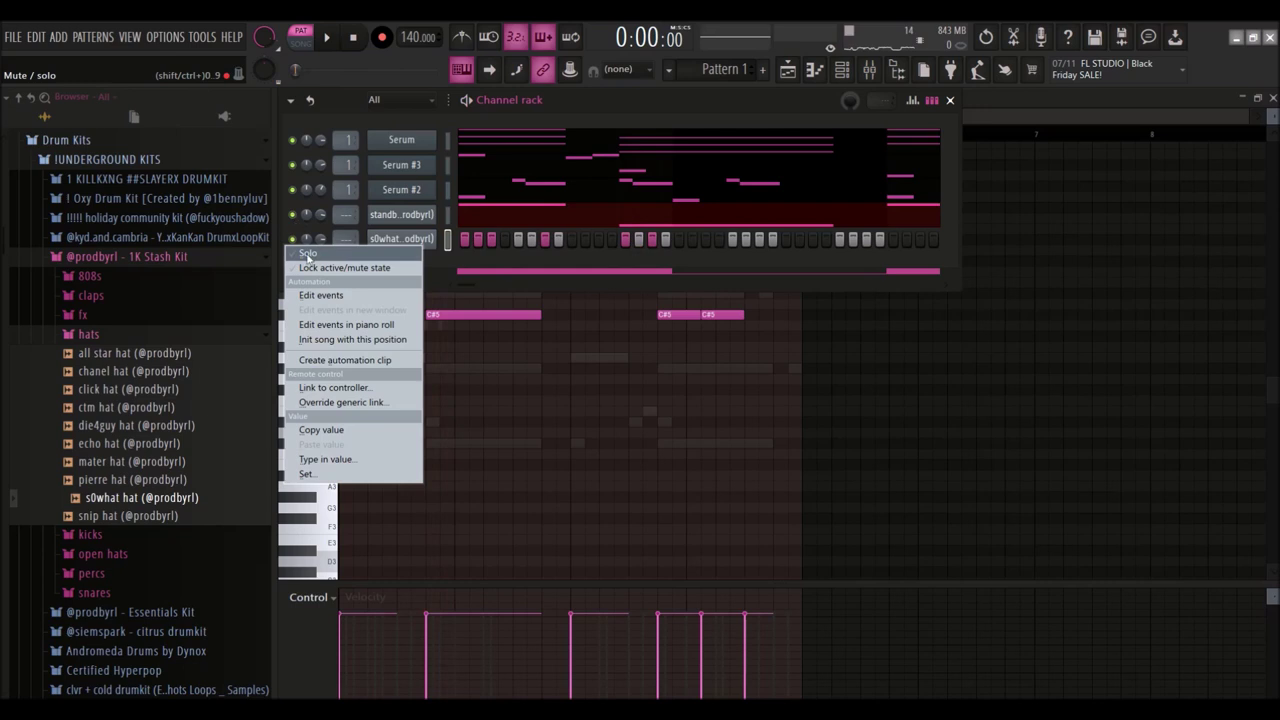
{"action": "left_click", "coordinate": [307, 254]}
{"action": "key", "text": "space"}
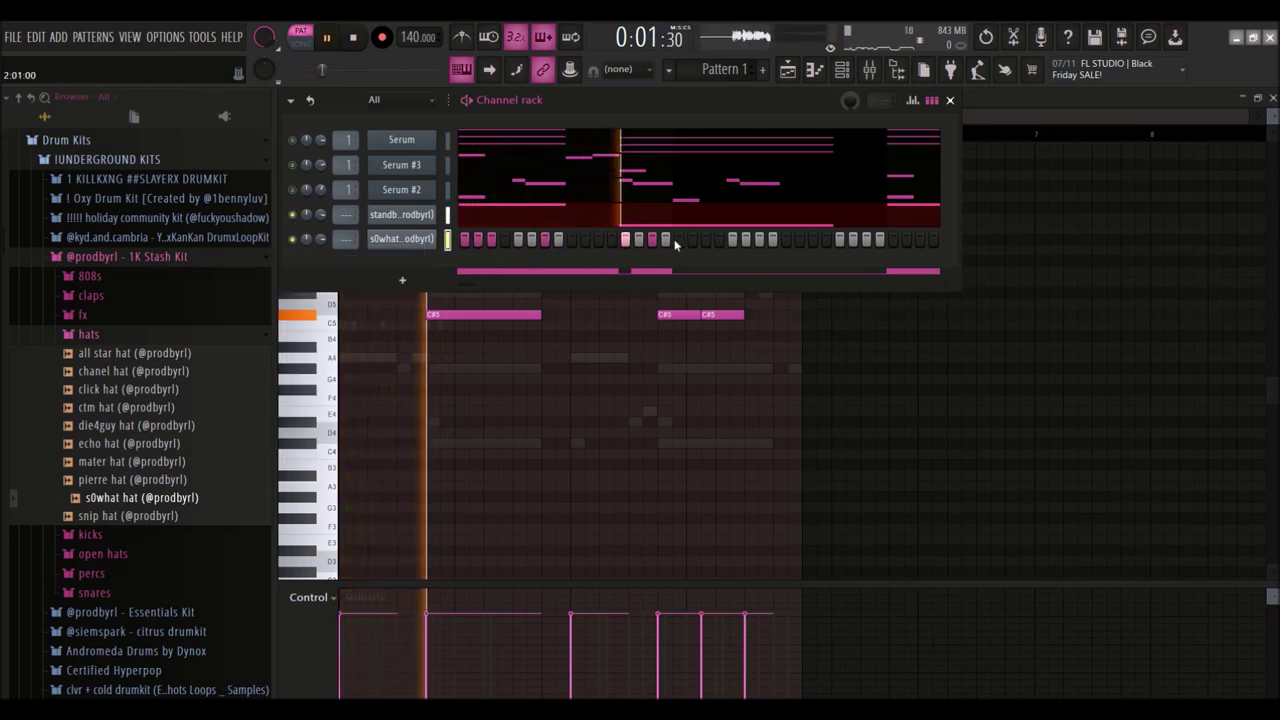
Add further s0what hat hits on steps 21, 22, 23, 27 and 31
{"action": "left_click_drag", "start_coordinate": [730, 241], "coordinate": [762, 241]}
{"action": "left_click", "coordinate": [812, 241]}
{"action": "key", "text": "space"}
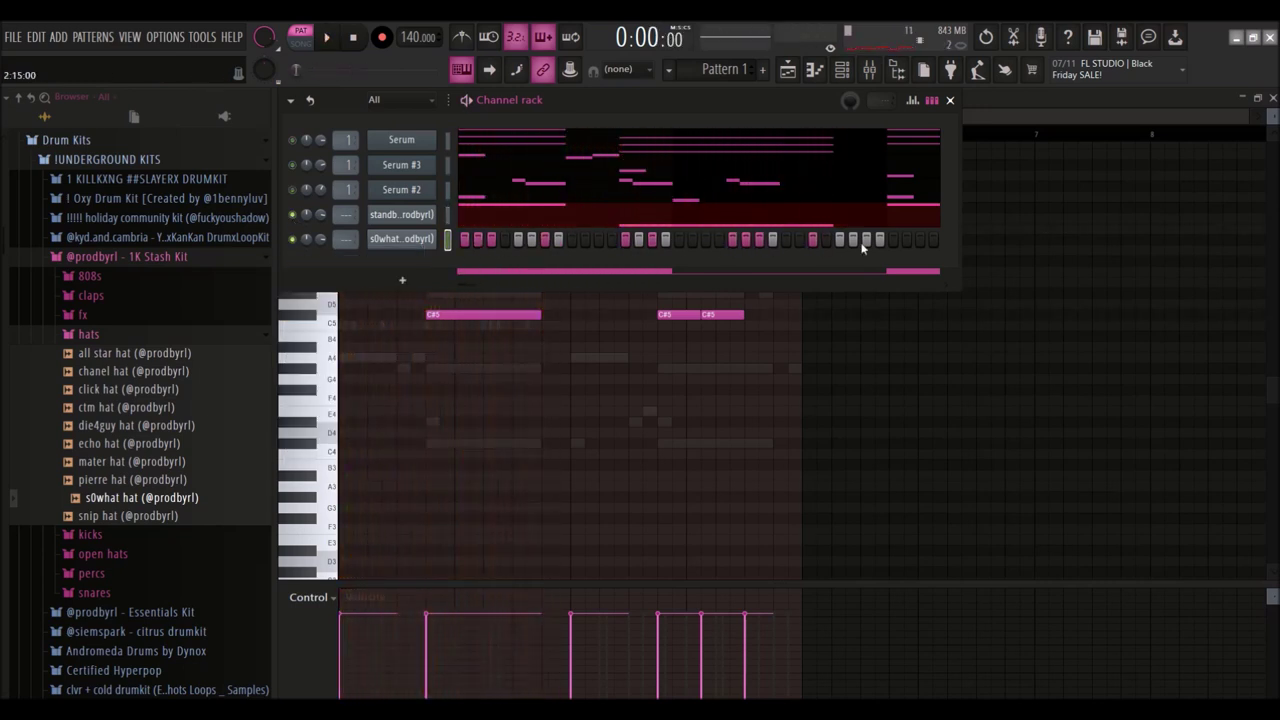
Convert the hat steps to piano roll notes and duplicate the two-bar pattern to fill bars 3 and 4
{"action": "right_click", "coordinate": [376, 247]}
{"action": "left_click", "coordinate": [474, 243]}
{"action": "left_click_drag", "start_coordinate": [573, 138], "coordinate": [342, 160]}
{"action": "key", "text": "ctrl+b"}
{"action": "key", "text": "space"}
Add one-step hat notes in bar 4: F4 on step 3 and C5 on step 9
{"action": "scroll", "coordinate": [669, 304], "scroll_direction": "up", "scroll_amount": 5}
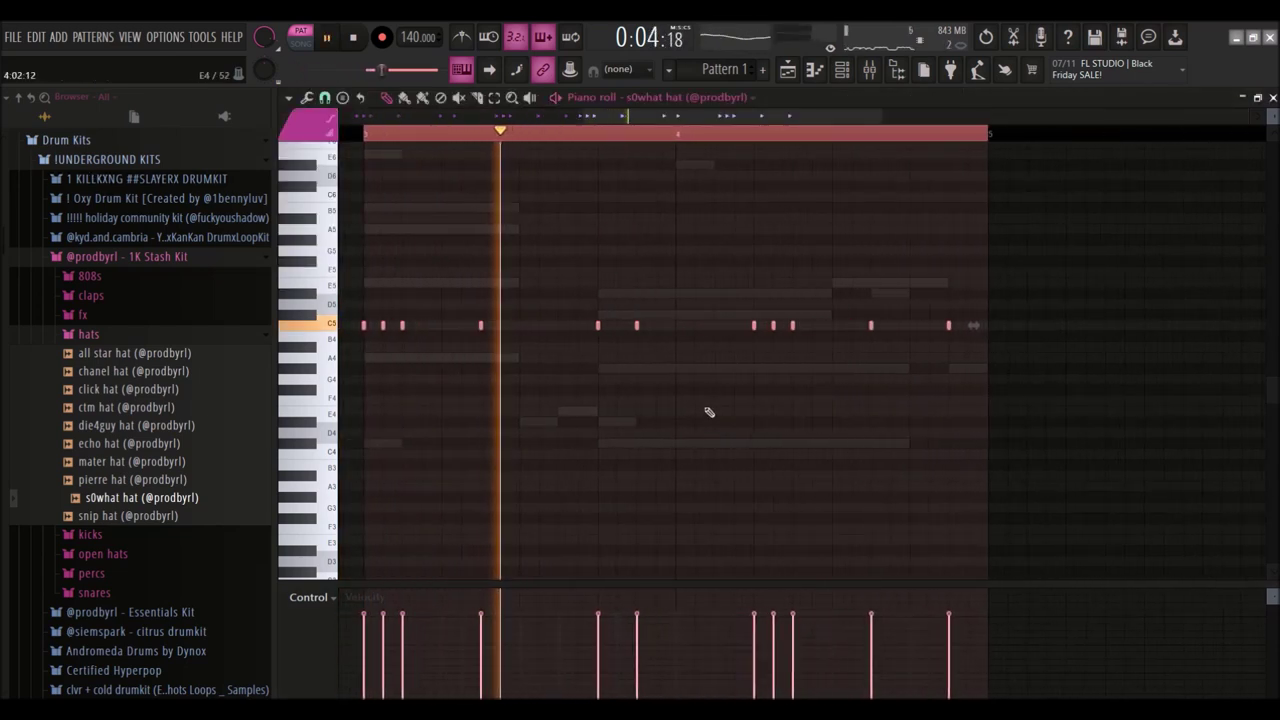
{"action": "scroll", "coordinate": [709, 412], "scroll_direction": "up", "scroll_amount": 2}
{"action": "left_click", "coordinate": [734, 402]}
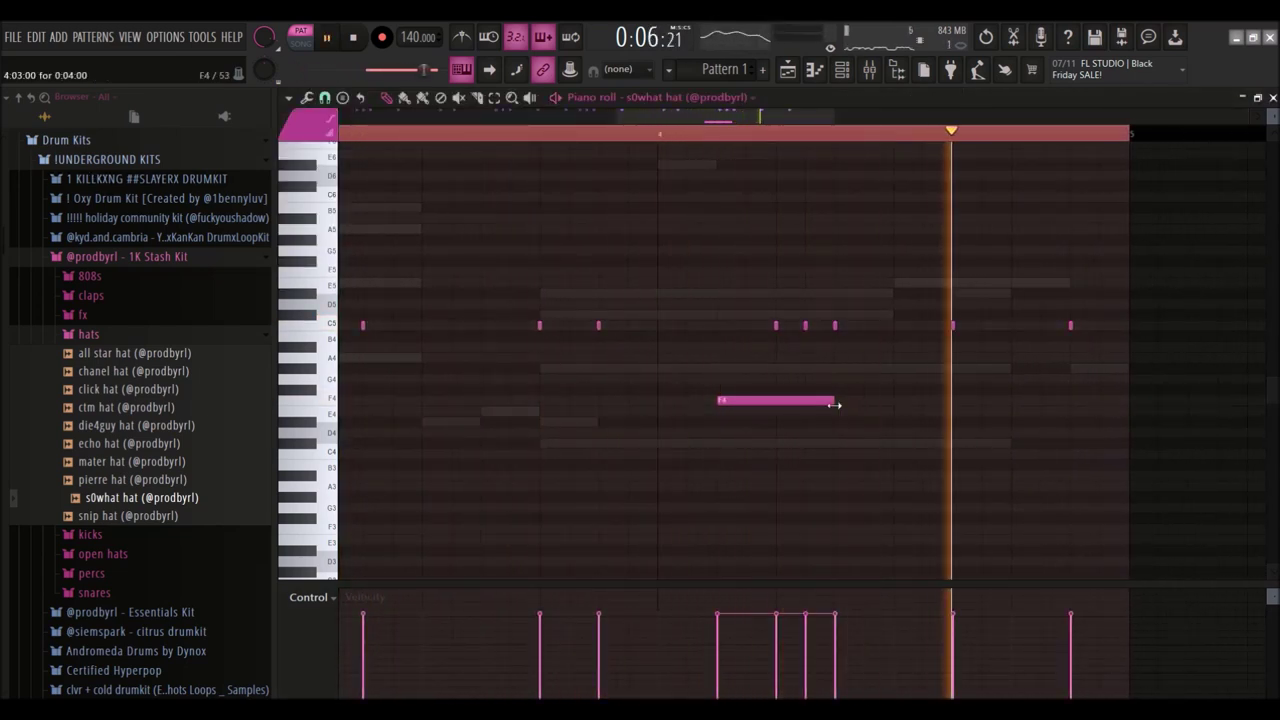
{"action": "left_click_drag", "start_coordinate": [838, 404], "coordinate": [746, 402]}
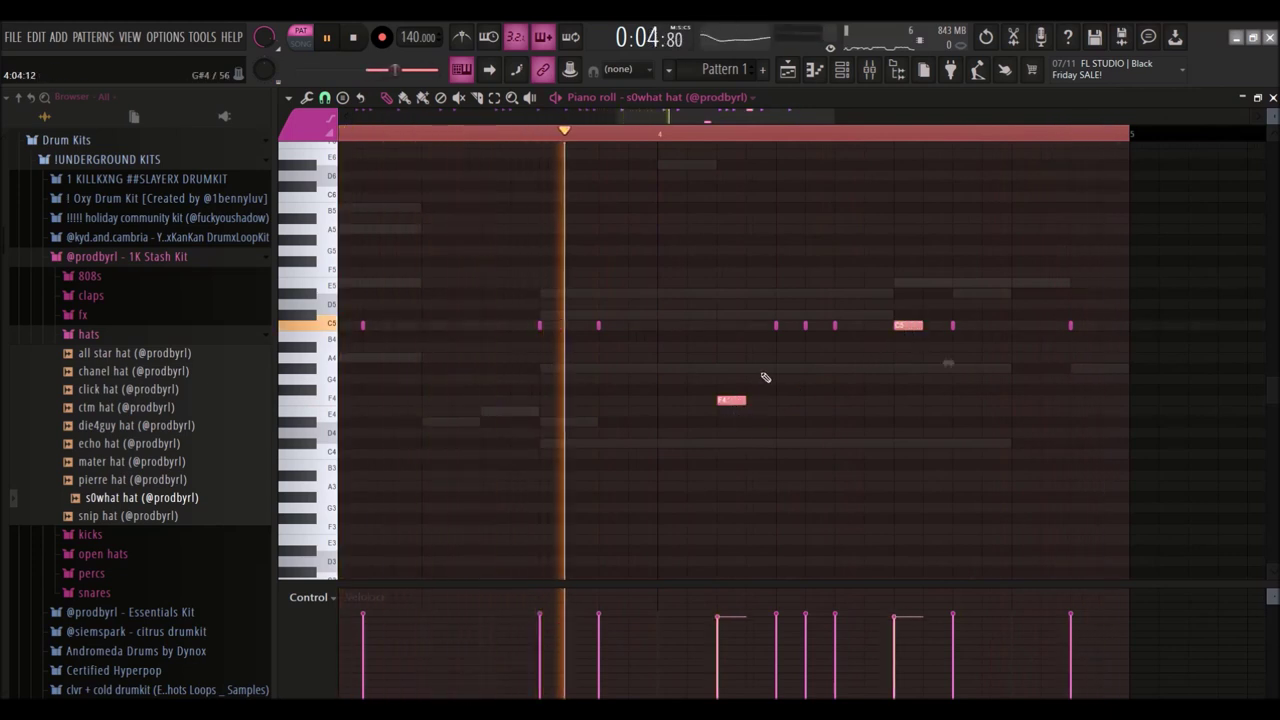
{"action": "scroll", "coordinate": [745, 209], "scroll_direction": "down", "scroll_amount": 3}
Open the hat channel's sampler, audition other hats and replace its sample with mater hat
{"action": "left_click", "coordinate": [844, 70]}
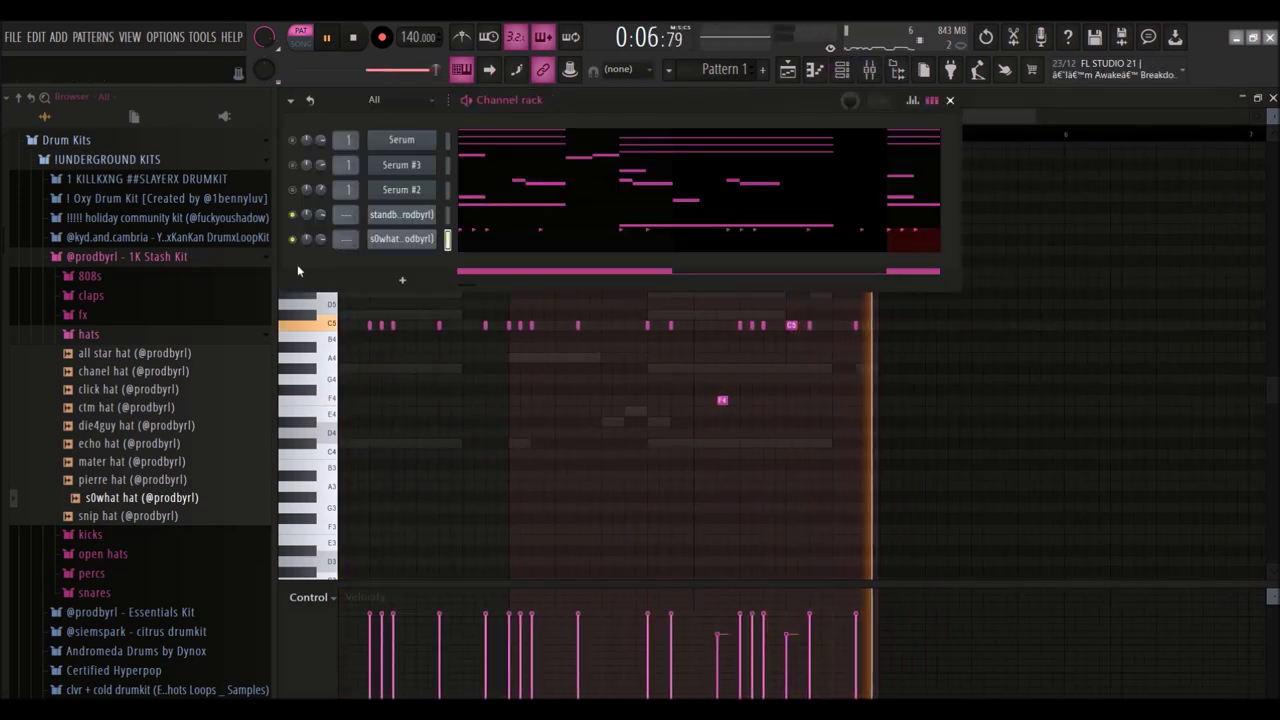
{"action": "key", "text": "space"}
{"action": "left_click", "coordinate": [391, 236]}
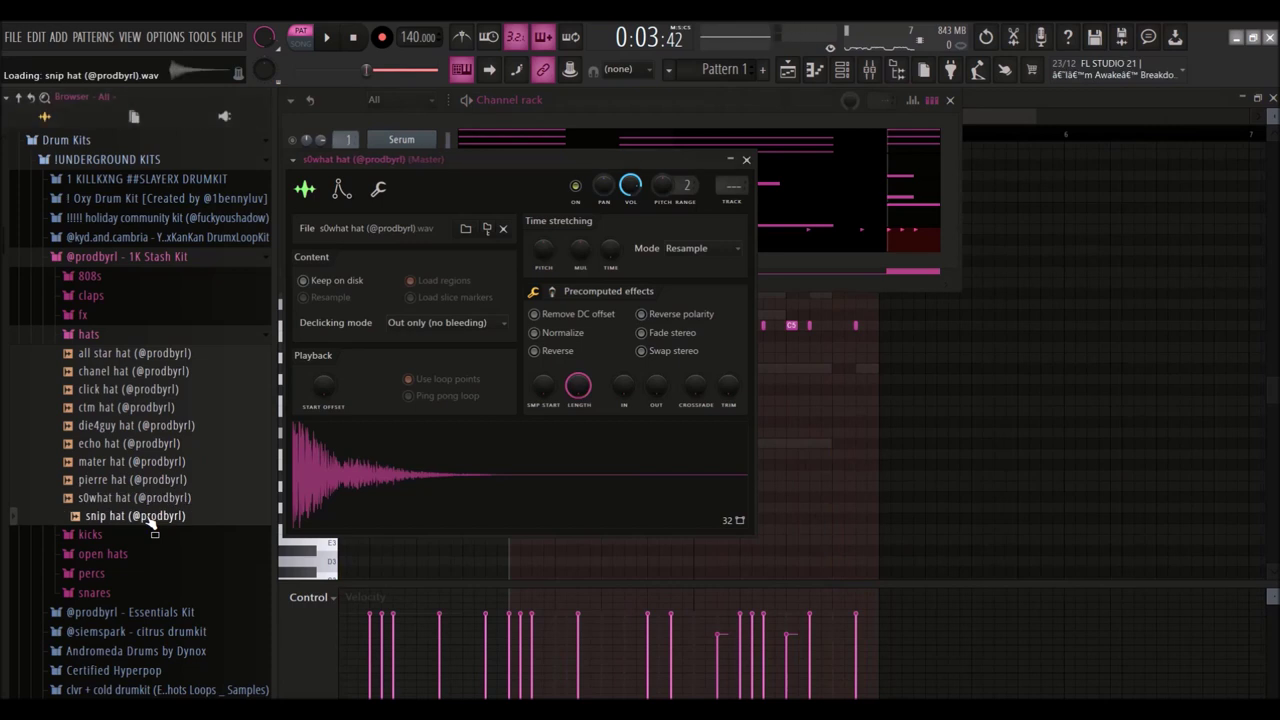
{"action": "left_click", "coordinate": [126, 479]}
Shorten the mater hat's sample length slightly and route its channel to mixer track 2
{"action": "left_click_drag", "start_coordinate": [597, 395], "coordinate": [597, 415]}
{"action": "left_click", "coordinate": [418, 121]}
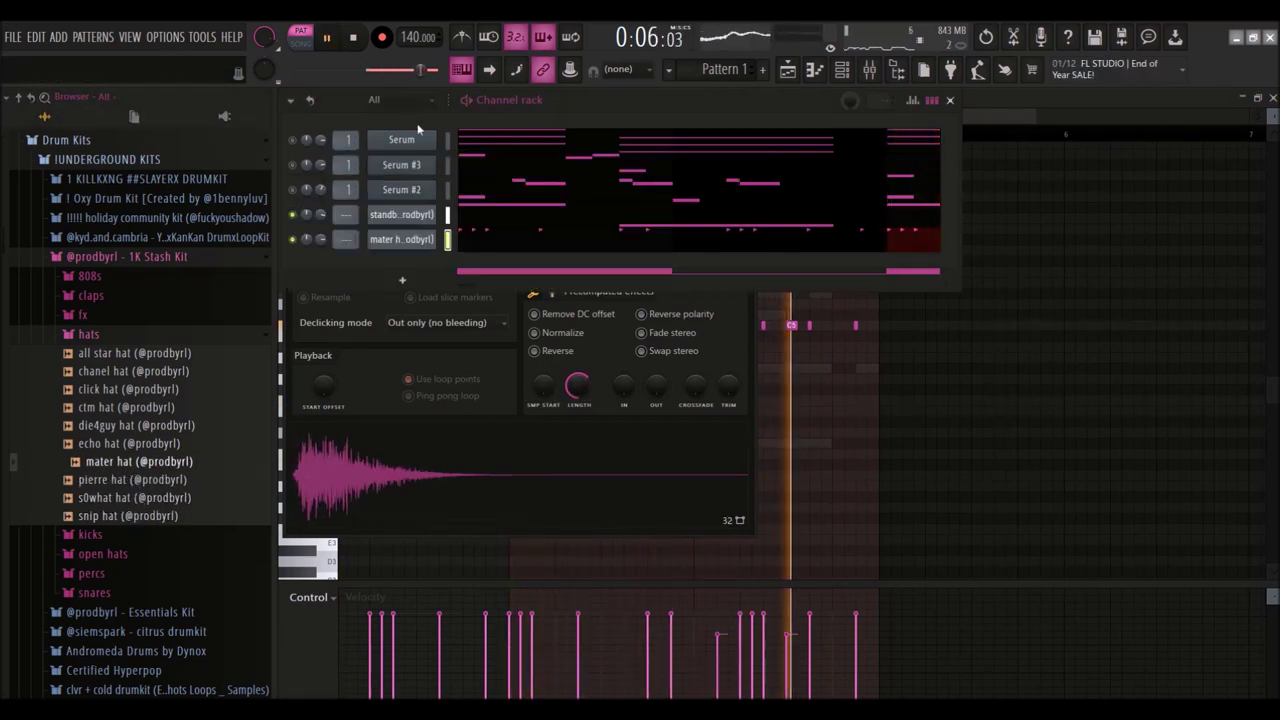
{"action": "left_click", "coordinate": [447, 240]}
{"action": "key", "text": "ctrl+l"}
Add yeat bell from the kit's percs folder as a new channel and open its piano roll
{"action": "left_click", "coordinate": [88, 334]}
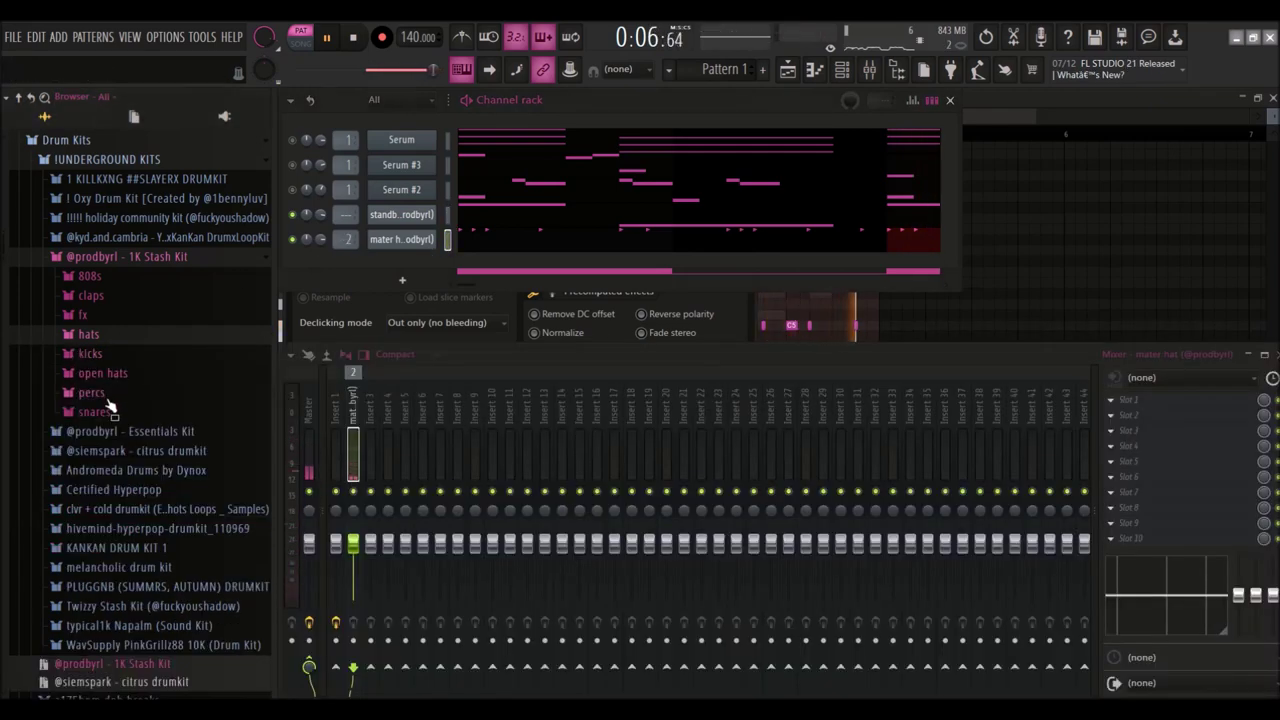
{"action": "left_click", "coordinate": [98, 393]}
{"action": "key", "text": "space"}
{"action": "left_click_drag", "start_coordinate": [378, 270], "coordinate": [389, 267]}
{"action": "right_click", "coordinate": [430, 262]}
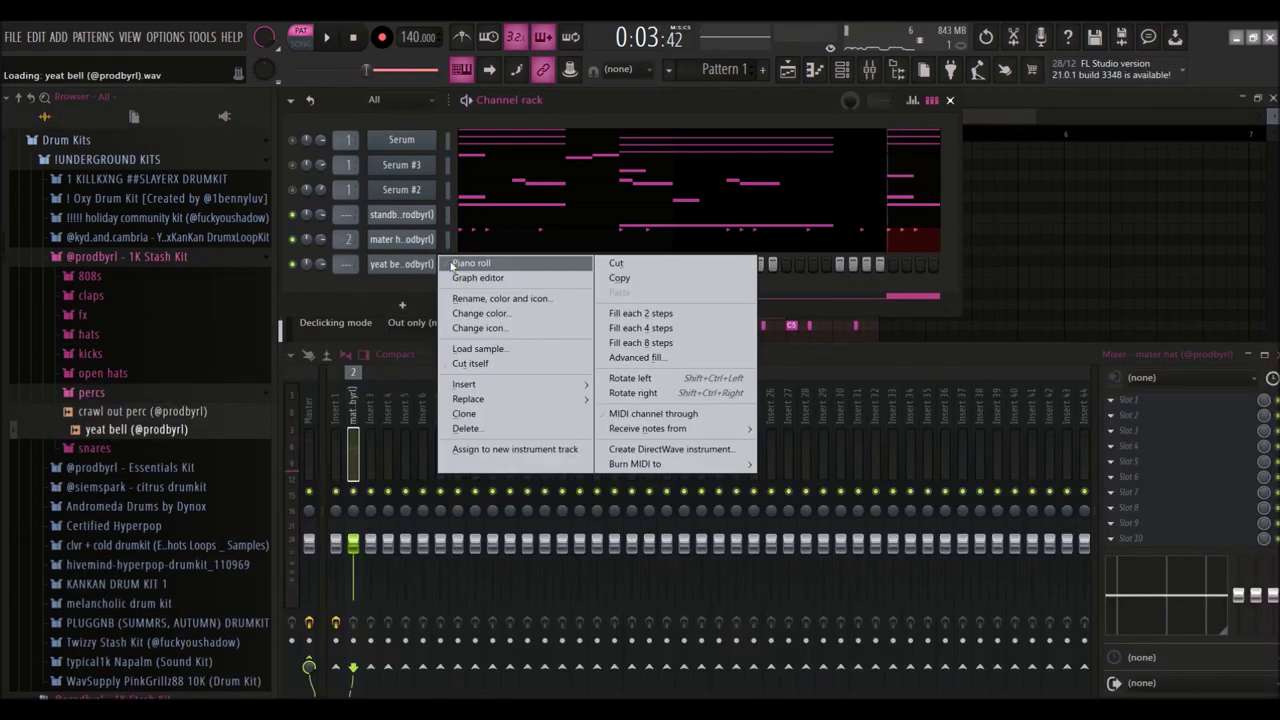
{"action": "left_click", "coordinate": [452, 265]}
Add yeat bell notes following the chords: A4 at bars 1 and 3, C#4 in the last quarter of each
{"action": "scroll", "coordinate": [388, 408], "scroll_direction": "down", "scroll_amount": 1}
{"action": "scroll", "coordinate": [389, 401], "scroll_direction": "down", "scroll_amount": 1}
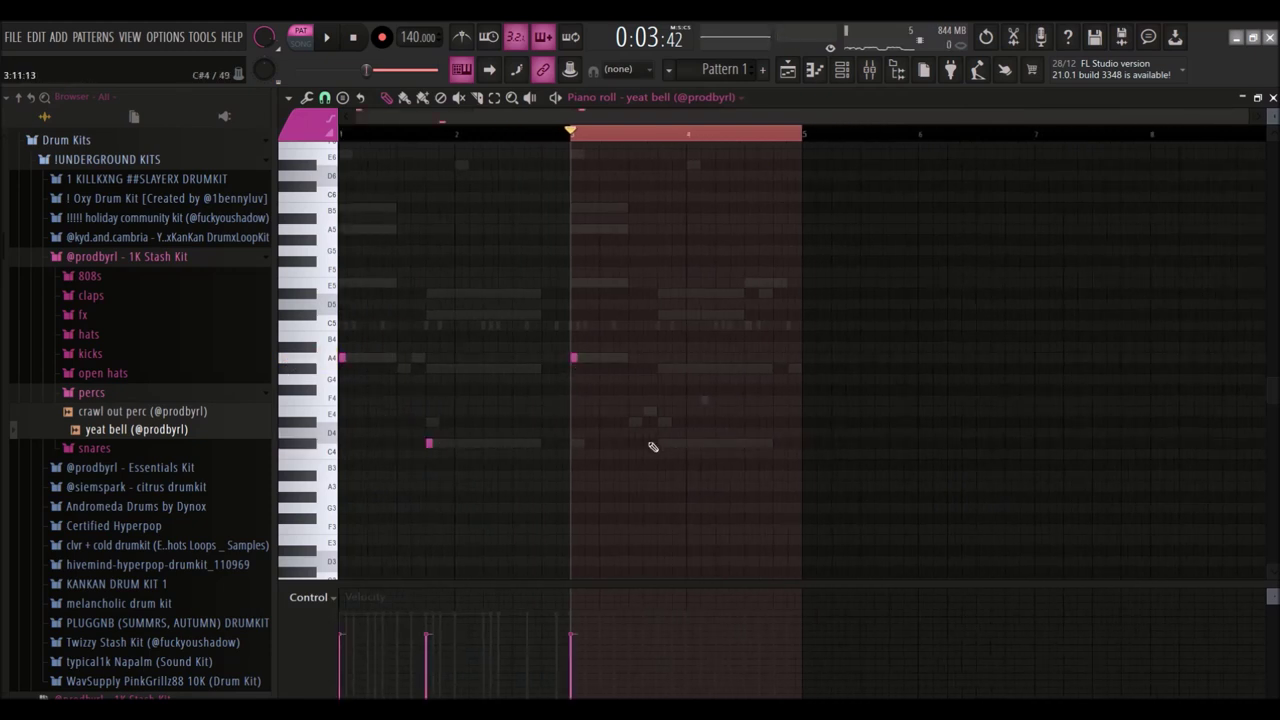
{"action": "key", "text": "ctrl+a"}
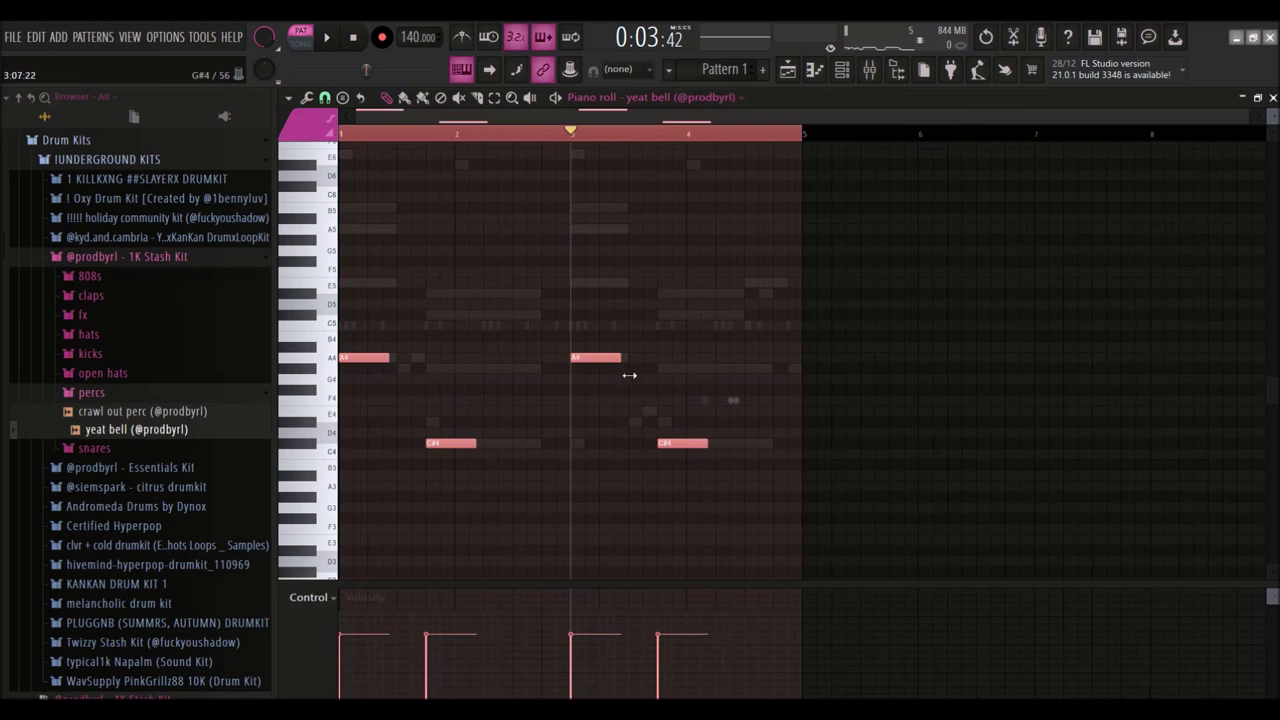
{"action": "scroll", "coordinate": [624, 377], "scroll_direction": "up", "scroll_amount": 1}
{"action": "scroll", "coordinate": [654, 369], "scroll_direction": "down", "scroll_amount": 1}
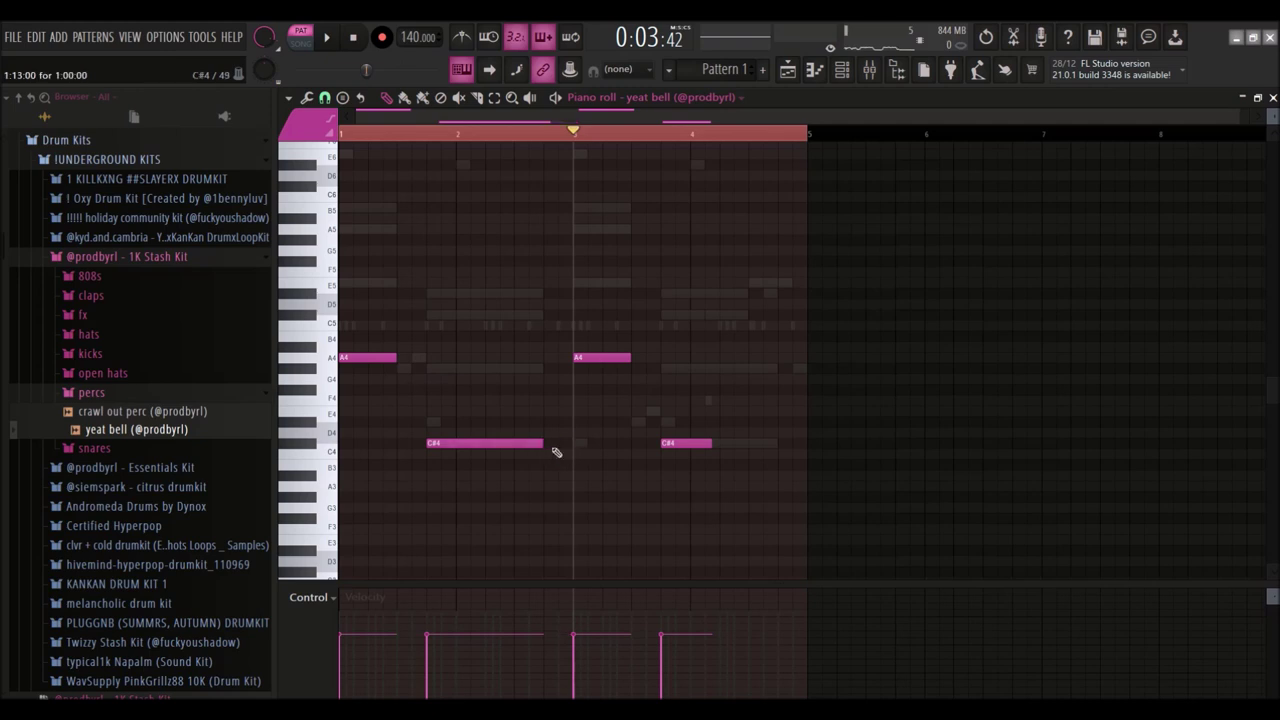
Extend the last C#4 bell note to one bar, undo the stray copy after it and play the pattern
{"action": "left_click_drag", "start_coordinate": [791, 454], "coordinate": [693, 456]}
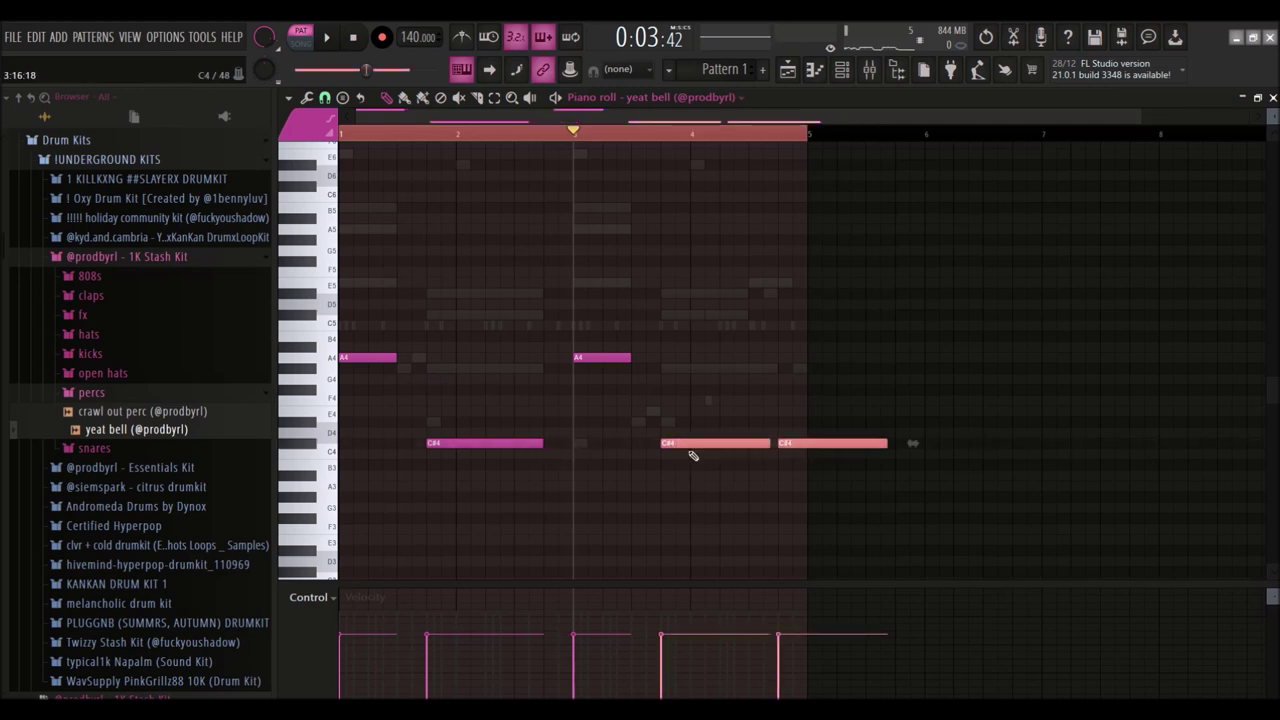
{"action": "key", "text": "ctrl+z"}
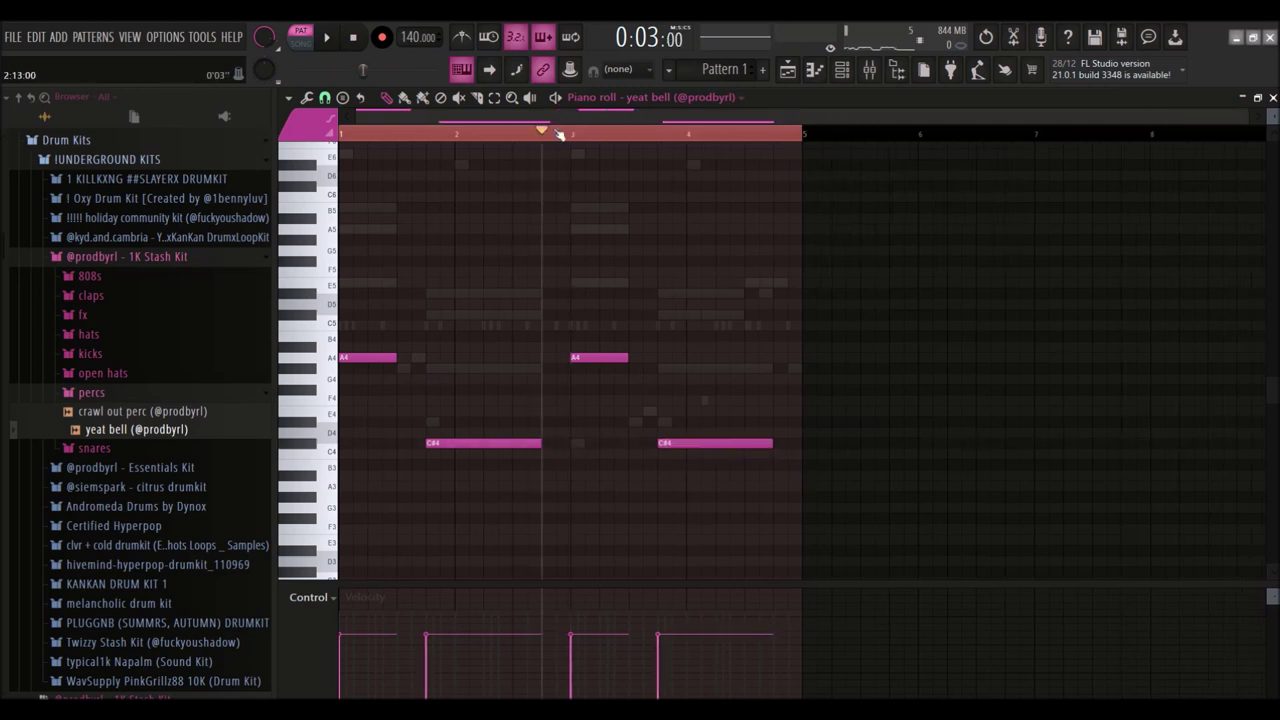
{"action": "key", "text": "space"}
Enable the yeat bell's volume envelope with a long hold and 39% sustain
{"action": "left_click", "coordinate": [842, 69]}
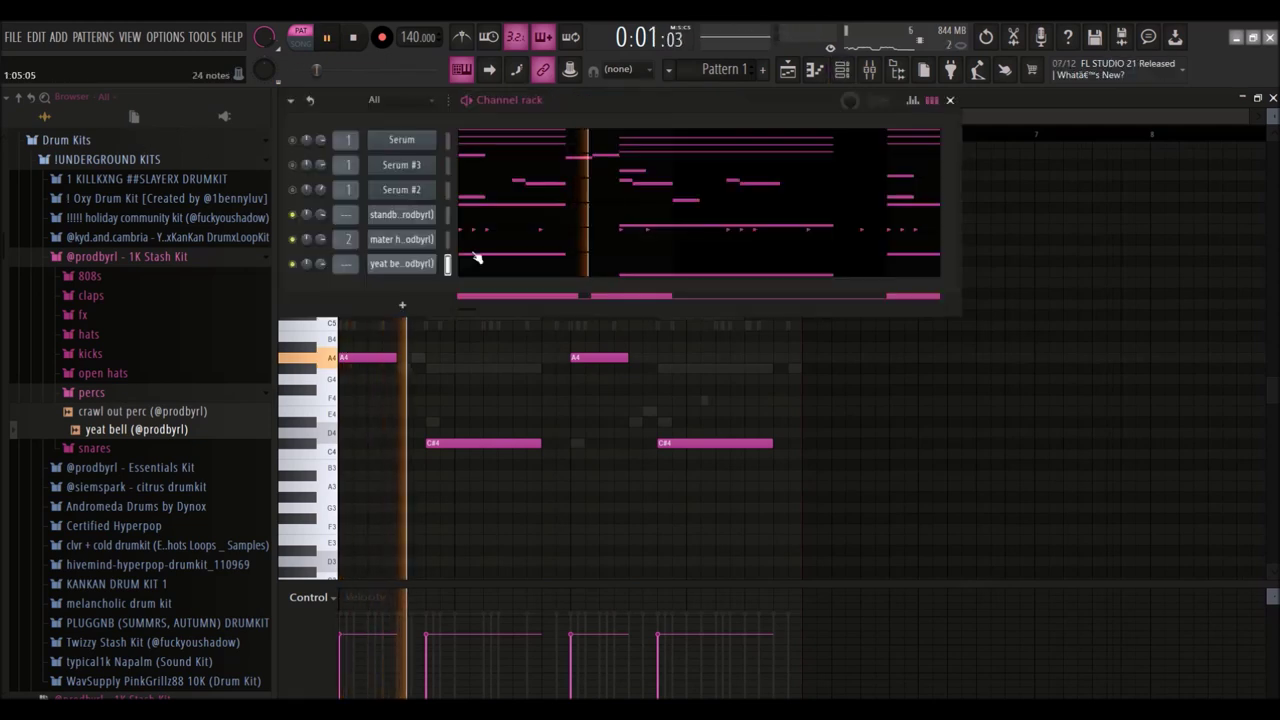
{"action": "left_click", "coordinate": [401, 264]}
{"action": "left_click", "coordinate": [363, 210]}
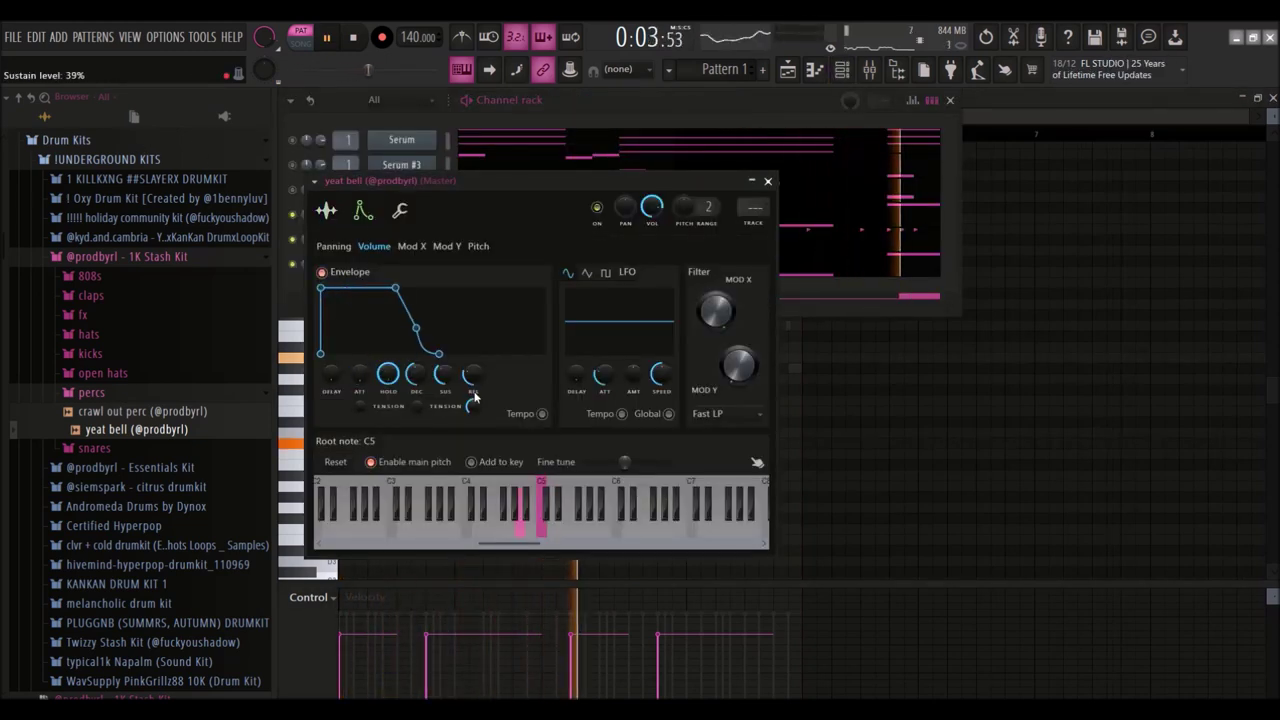
{"action": "left_click", "coordinate": [766, 181]}
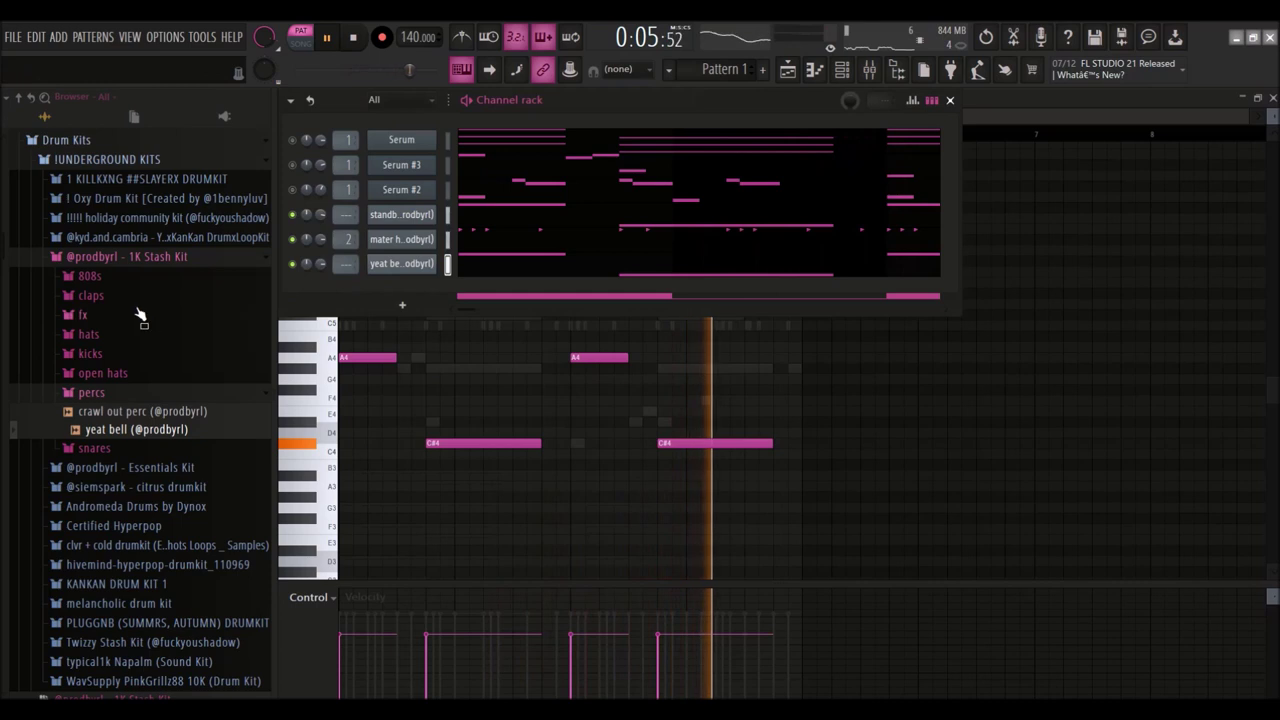
Audition the claps in the 1K Stash Kit and add mexikodro clap to the channel rack
{"action": "left_click", "coordinate": [91, 297]}
{"action": "left_click", "coordinate": [135, 350]}
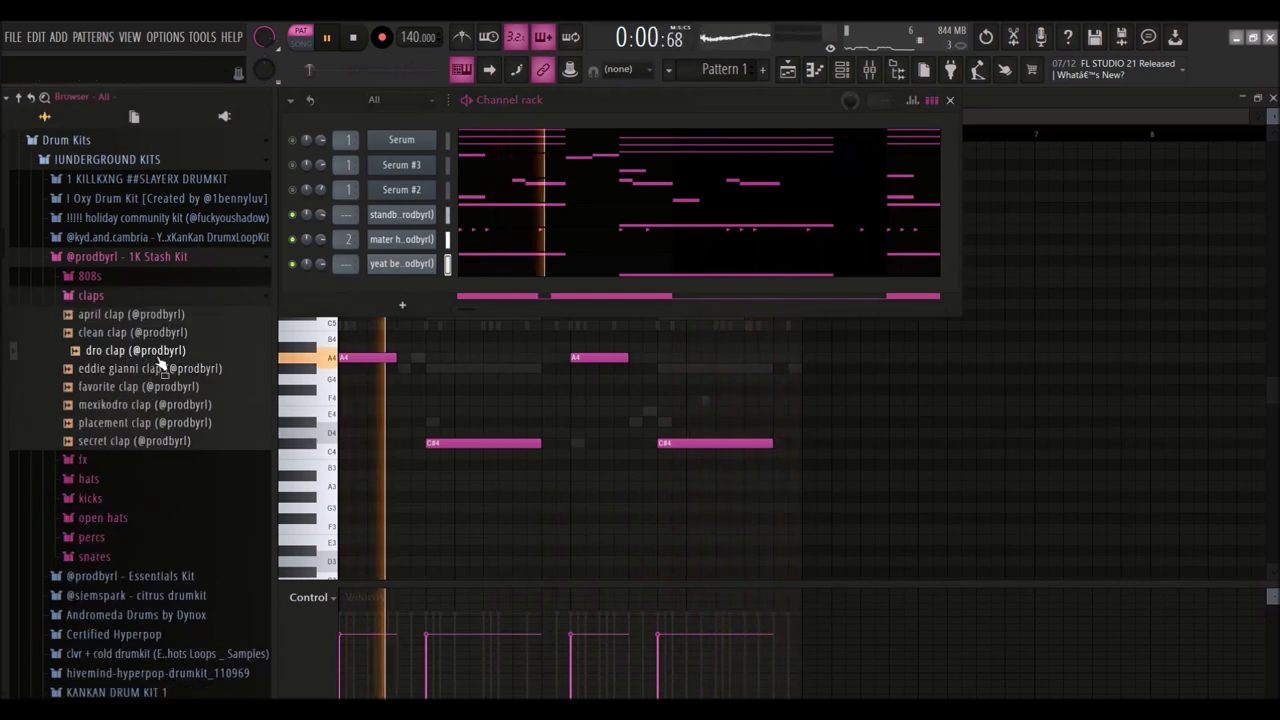
{"action": "left_click", "coordinate": [172, 405]}
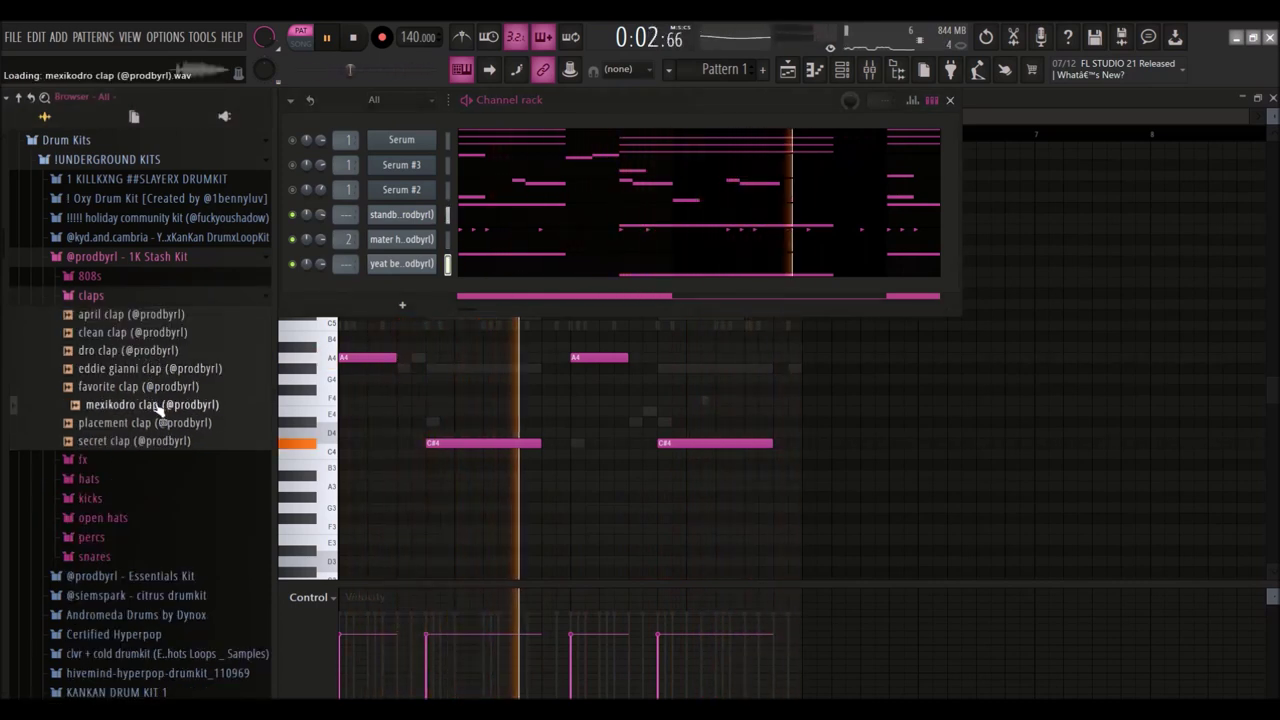
{"action": "left_click", "coordinate": [162, 423]}
{"action": "left_click", "coordinate": [145, 441]}
{"action": "left_click_drag", "start_coordinate": [150, 404], "coordinate": [328, 247]}
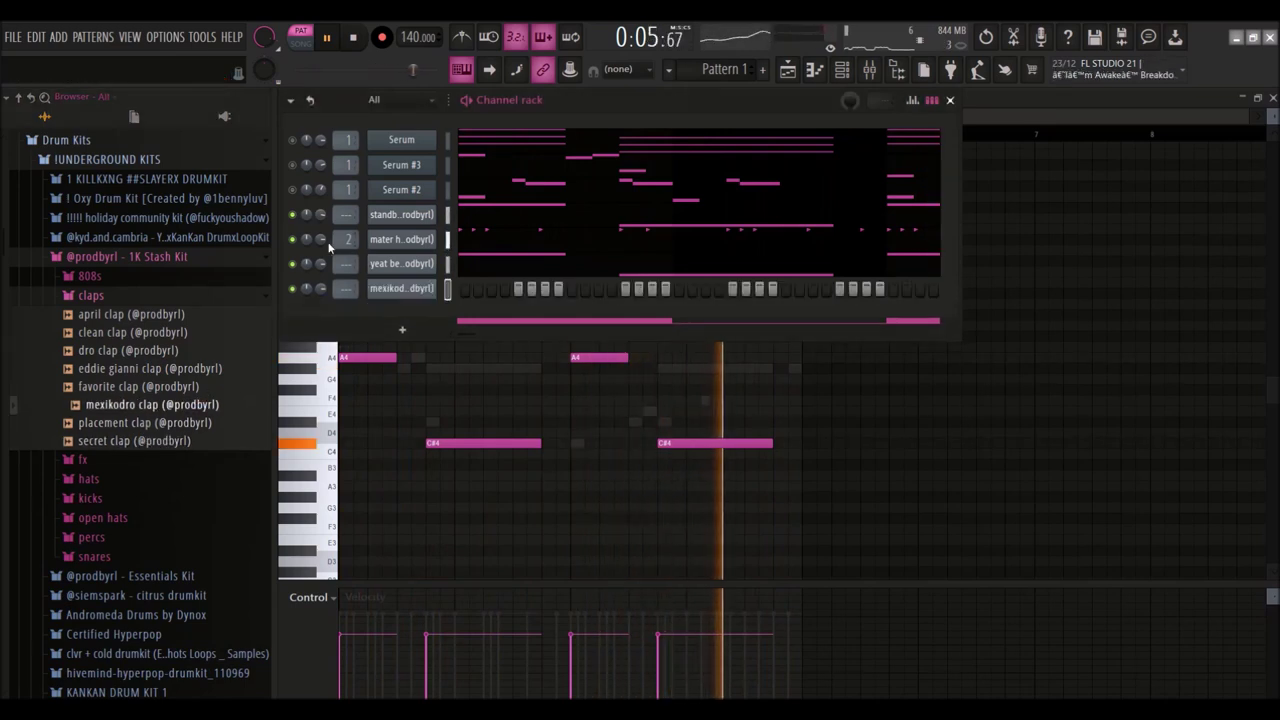
Place a C5 note on beat 3 of bar 1 in the mexikodro clap's piano roll
{"action": "right_click", "coordinate": [402, 290]}
{"action": "left_click", "coordinate": [448, 294]}
{"action": "left_click", "coordinate": [419, 360]}
{"action": "left_click_drag", "start_coordinate": [423, 363], "coordinate": [413, 358]}
{"action": "key", "text": "space"}
{"action": "scroll", "coordinate": [416, 345], "scroll_direction": "up", "scroll_amount": 2}
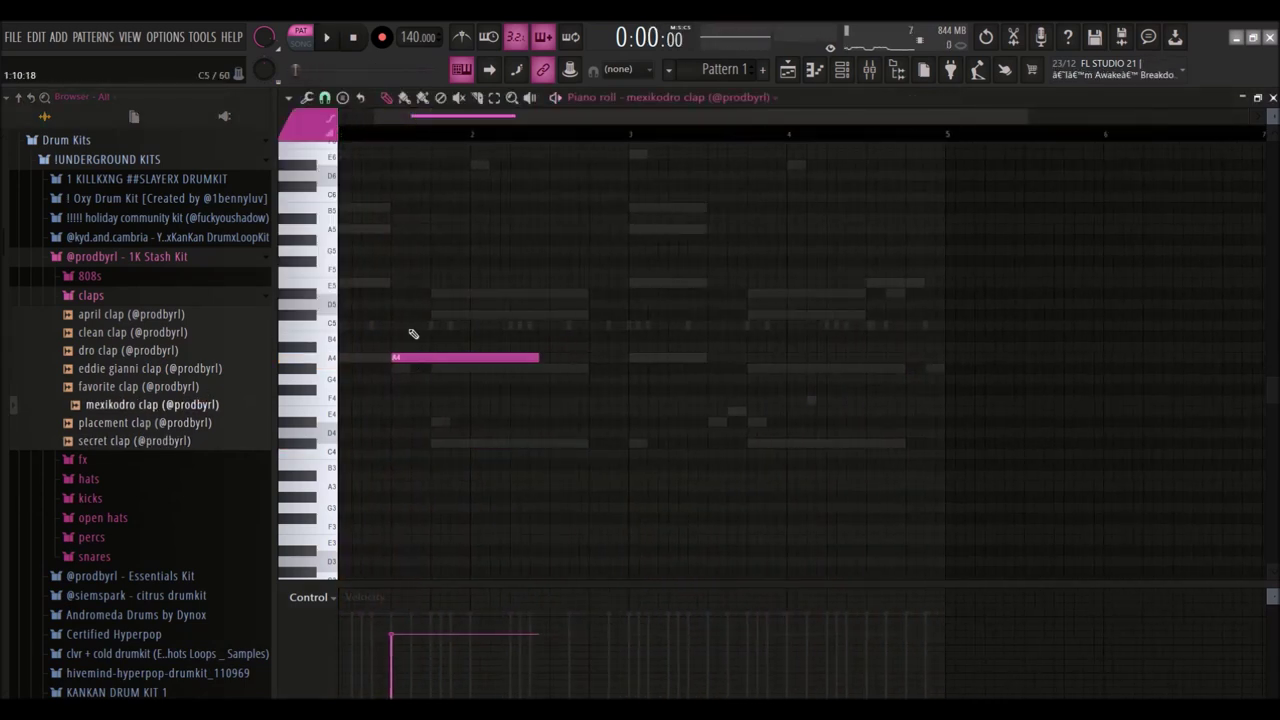
{"action": "scroll", "coordinate": [391, 267], "scroll_direction": "left", "scroll_amount": 1}
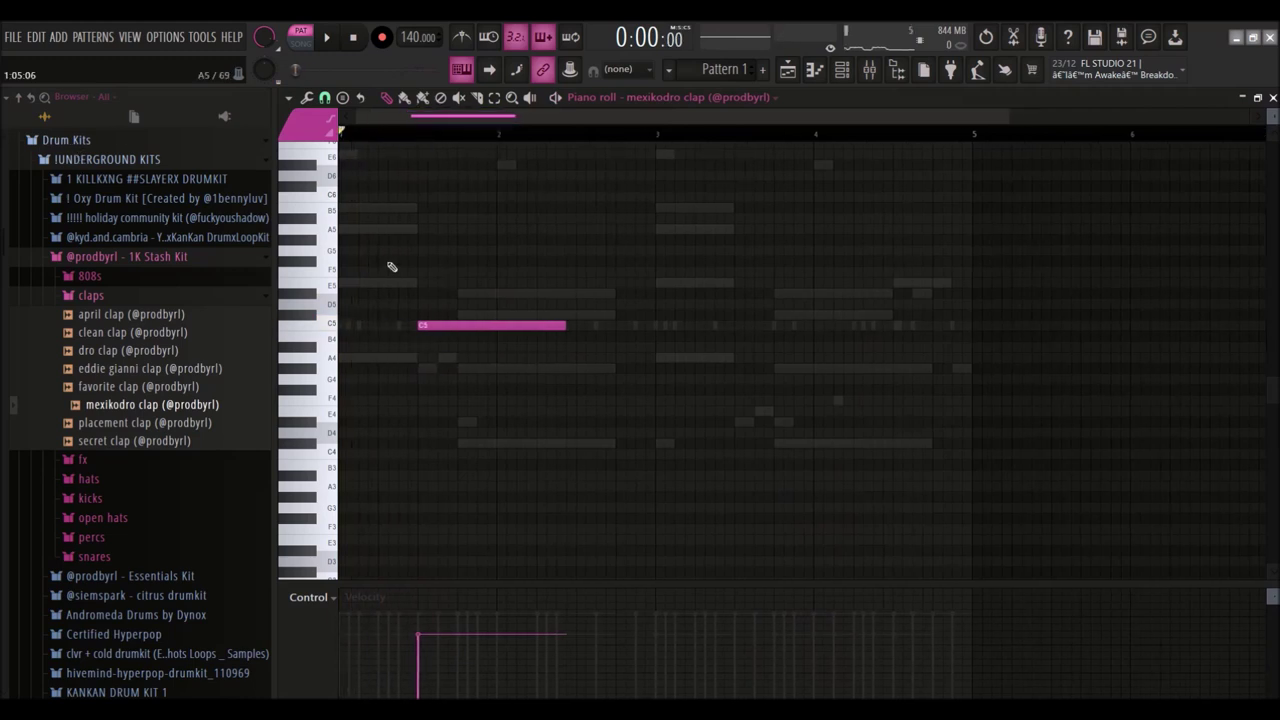
Complete the clap pattern with one-step C5 notes on beat 3 of every bar, plus one on bar 4's step 3 at 68% velocity
{"action": "left_click", "coordinate": [578, 327]}
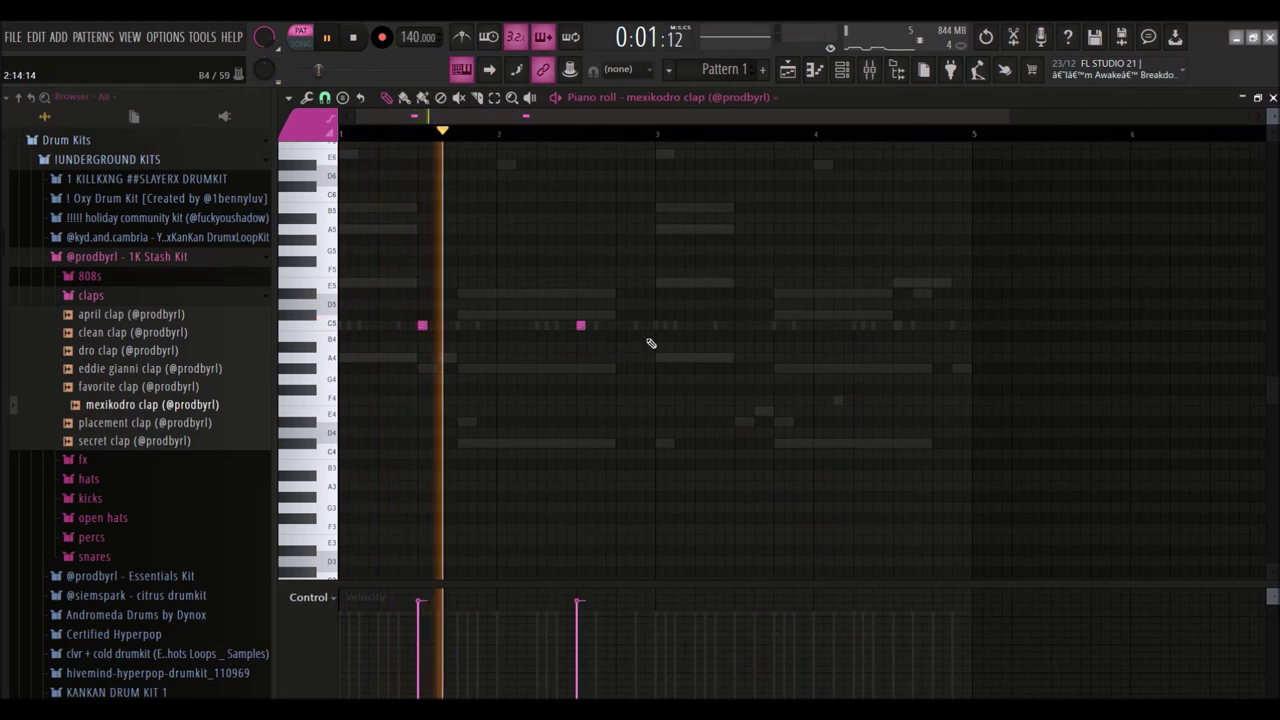
{"action": "left_click", "coordinate": [739, 327]}
{"action": "left_click", "coordinate": [838, 327]}
{"action": "left_click", "coordinate": [900, 327]}
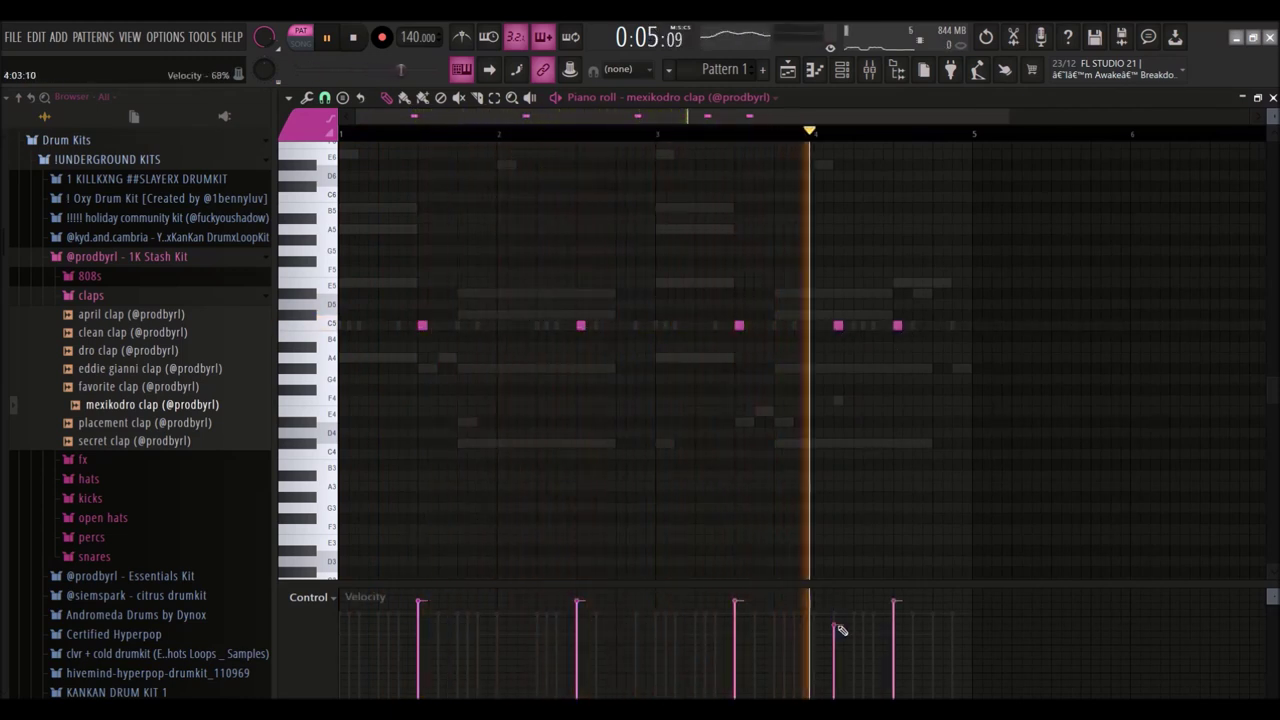
{"action": "scroll", "coordinate": [668, 262], "scroll_direction": "down", "scroll_amount": 2}
{"action": "scroll", "coordinate": [700, 275], "scroll_direction": "up", "scroll_amount": 5}
{"action": "scroll", "coordinate": [737, 295], "scroll_direction": "down", "scroll_amount": 4}
Raise the tempo to 143 BPM and move the mexikodro clap's sample start slightly forward
{"action": "left_click", "coordinate": [848, 69]}
{"action": "scroll", "coordinate": [408, 38], "scroll_direction": "up", "scroll_amount": 3}
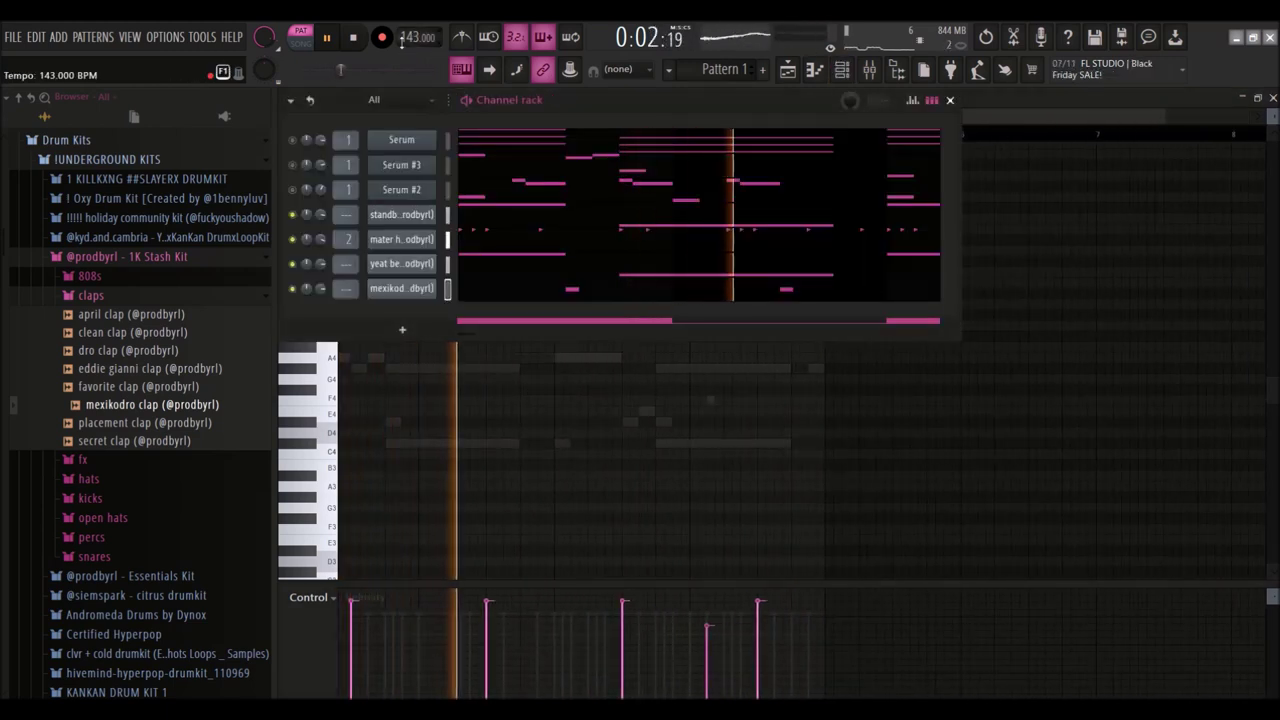
{"action": "left_click", "coordinate": [422, 288]}
{"action": "left_click_drag", "start_coordinate": [587, 429], "coordinate": [587, 406]}
{"action": "left_click", "coordinate": [380, 123]}
Play the full beat, set Serum #2's channel volume to 68% and clone the Serum #3 channel
{"action": "key", "text": "space"}
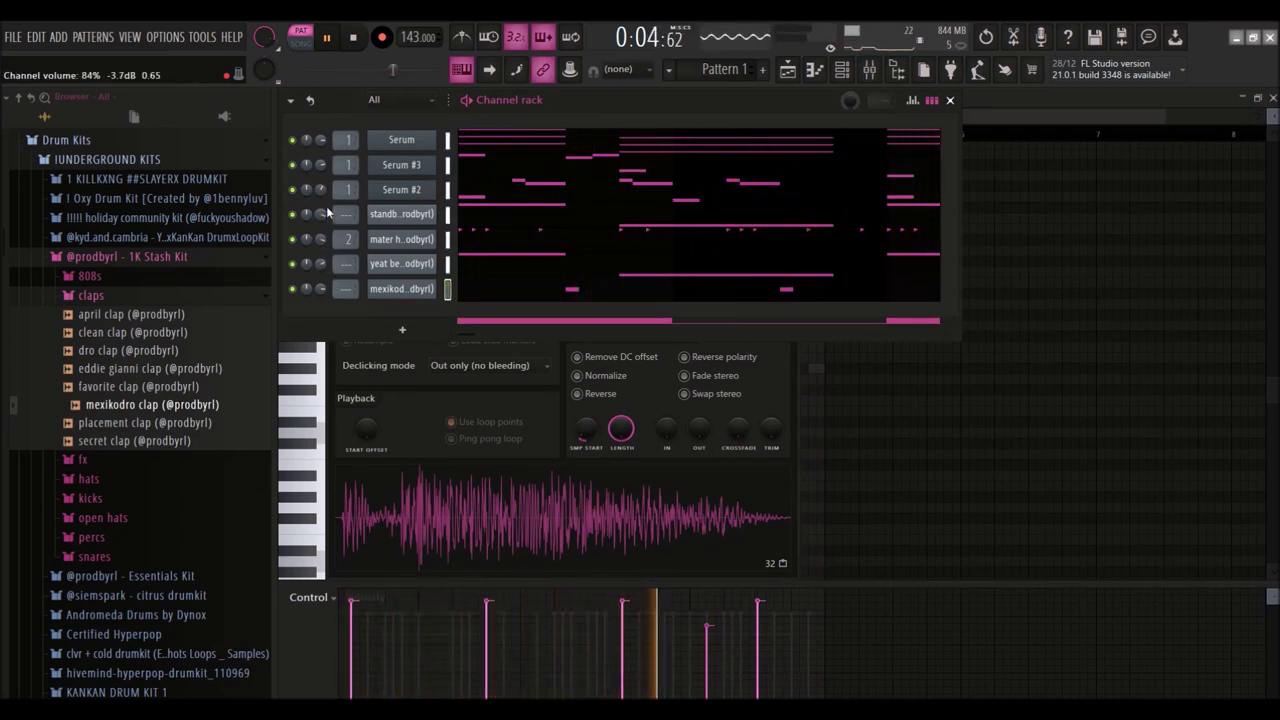
{"action": "left_click_drag", "start_coordinate": [325, 189], "coordinate": [325, 183]}
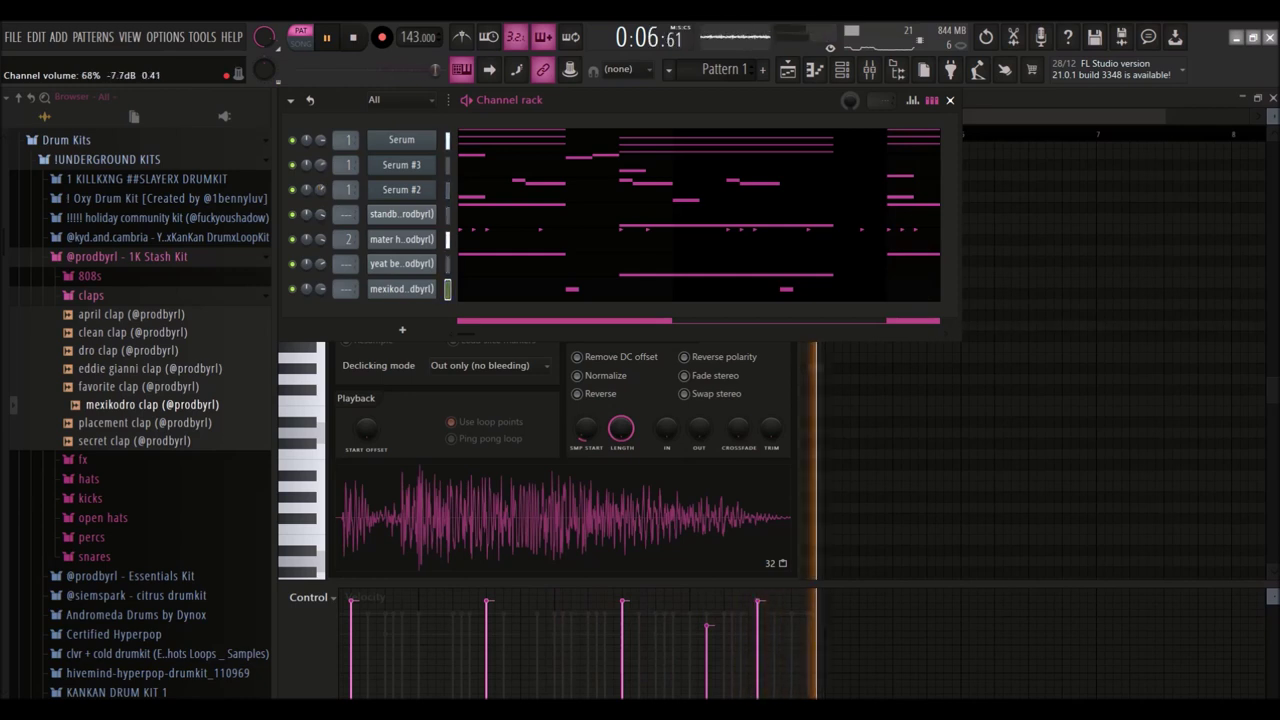
{"action": "right_click", "coordinate": [415, 168]}
{"action": "left_click", "coordinate": [467, 301]}
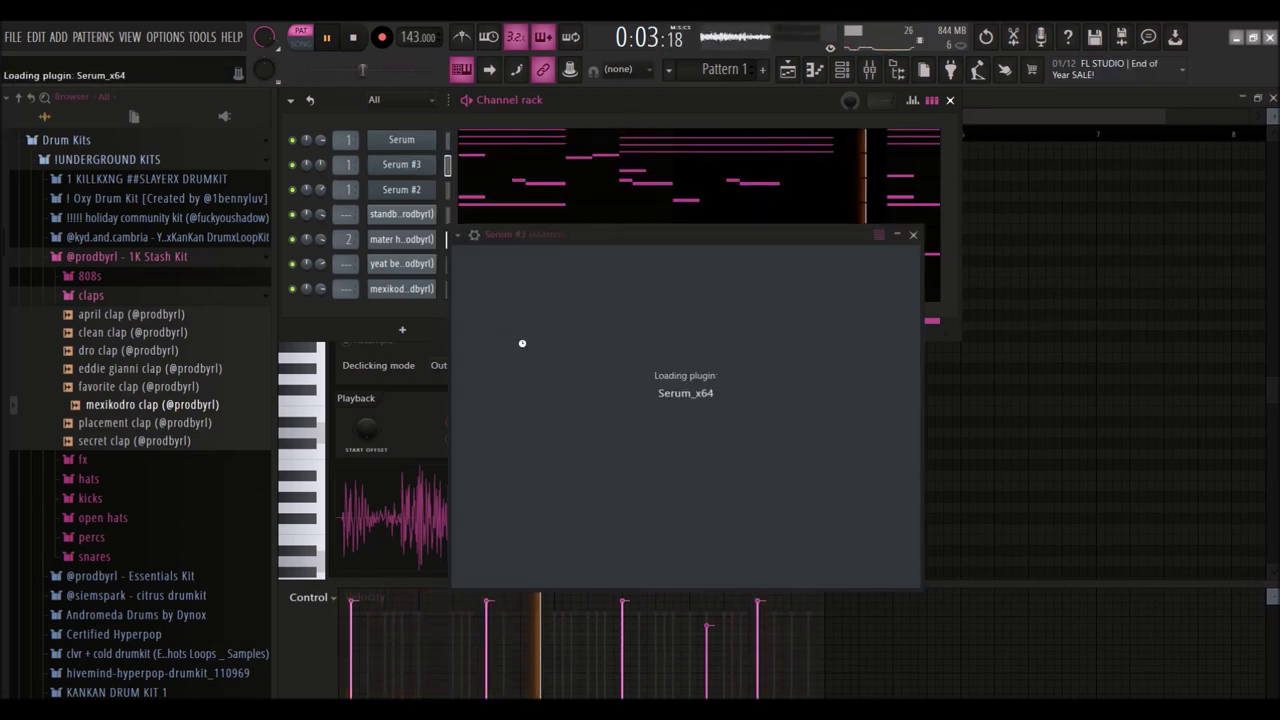
Try the preset that follows LD - DDOS on the Serum #4 channel
{"action": "left_click", "coordinate": [820, 258]}
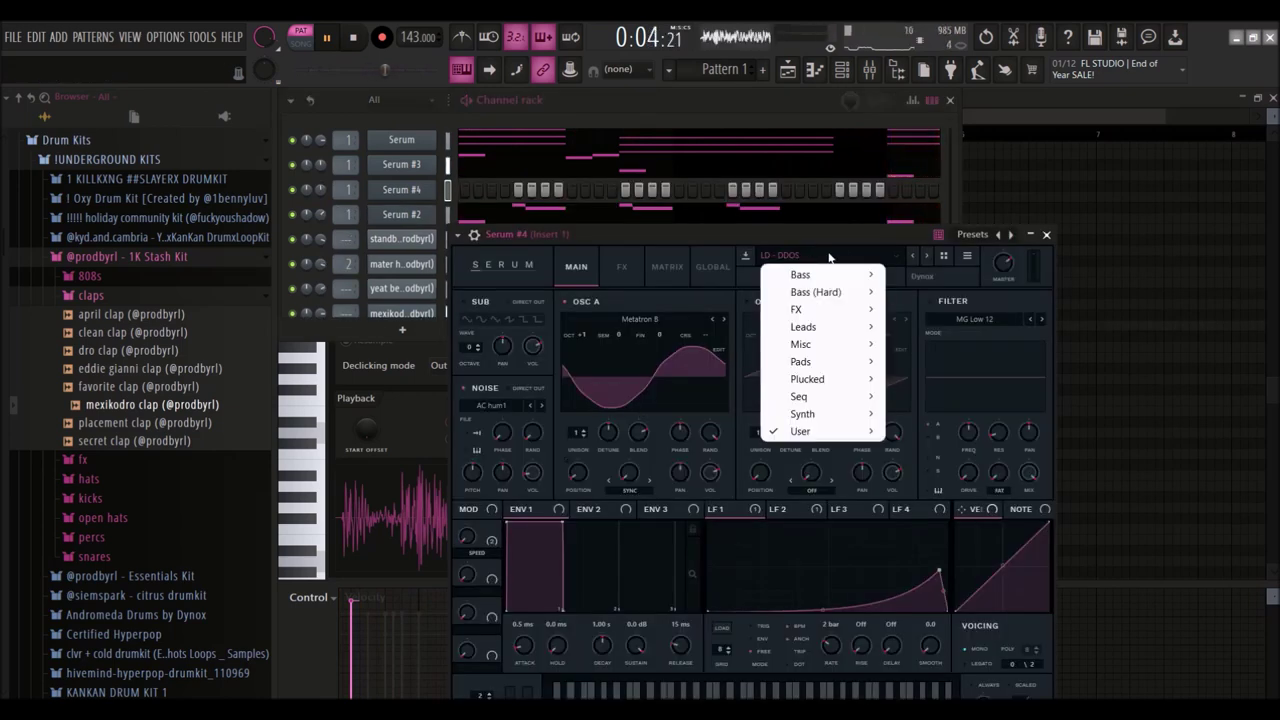
{"action": "left_click", "coordinate": [895, 250]}
{"action": "left_click", "coordinate": [926, 256]}
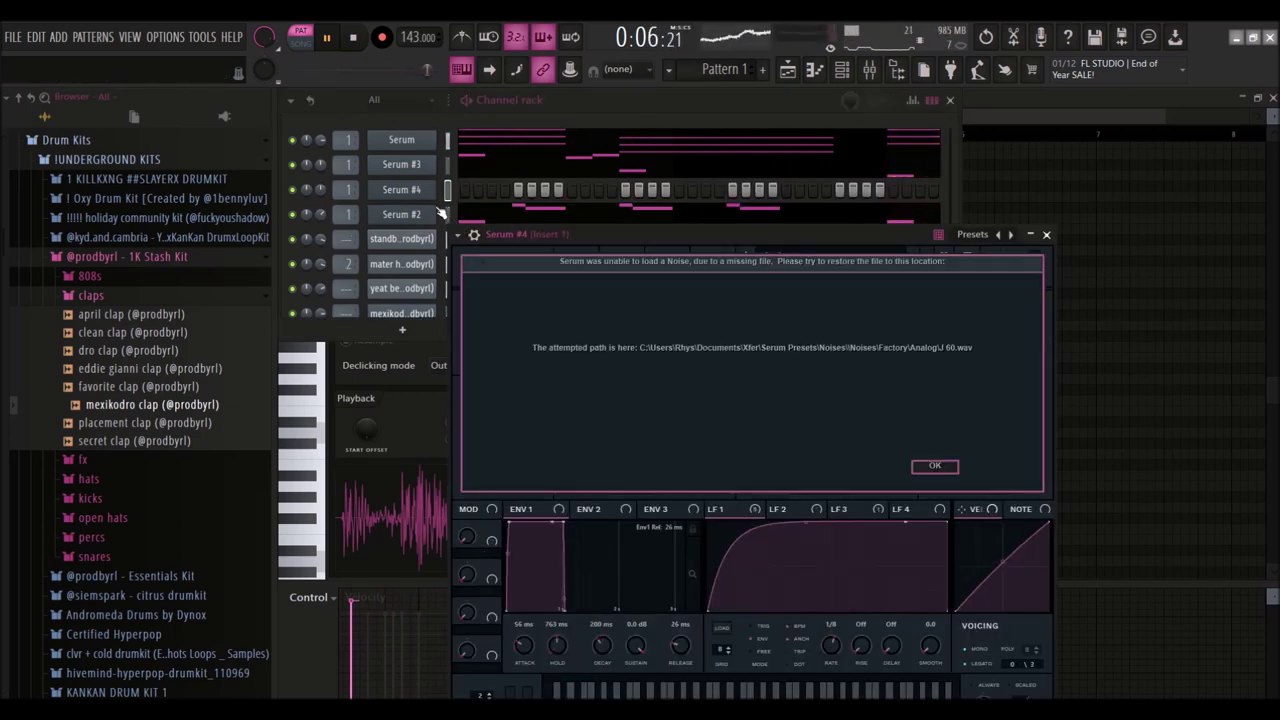
{"action": "left_click", "coordinate": [938, 466]}
Load the lead - 901 preset from the underground Rare Serum Bank into Serum #4
{"action": "left_click", "coordinate": [840, 258]}
{"action": "left_click", "coordinate": [838, 445]}
{"action": "left_click", "coordinate": [834, 256]}
{"action": "mouse_move", "coordinate": [840, 431]}
{"action": "mouse_move", "coordinate": [908, 519]}
{"action": "mouse_move", "coordinate": [668, 624]}
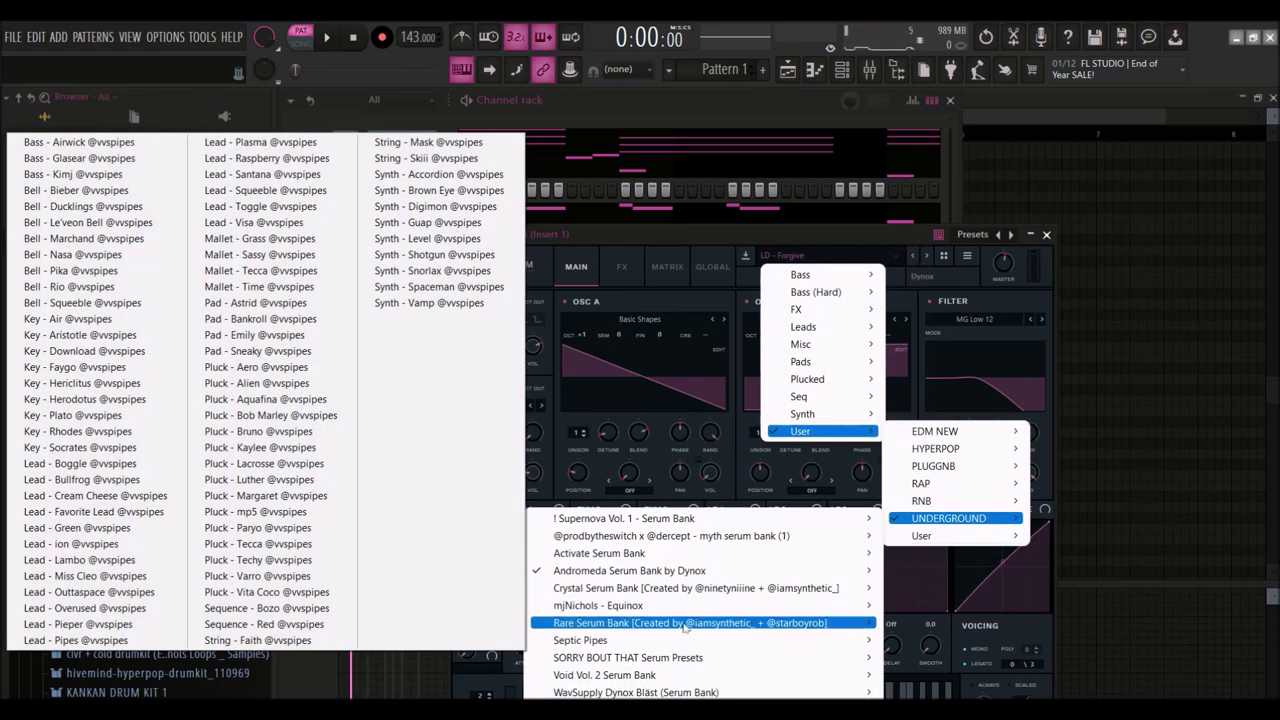
{"action": "left_click", "coordinate": [120, 494]}
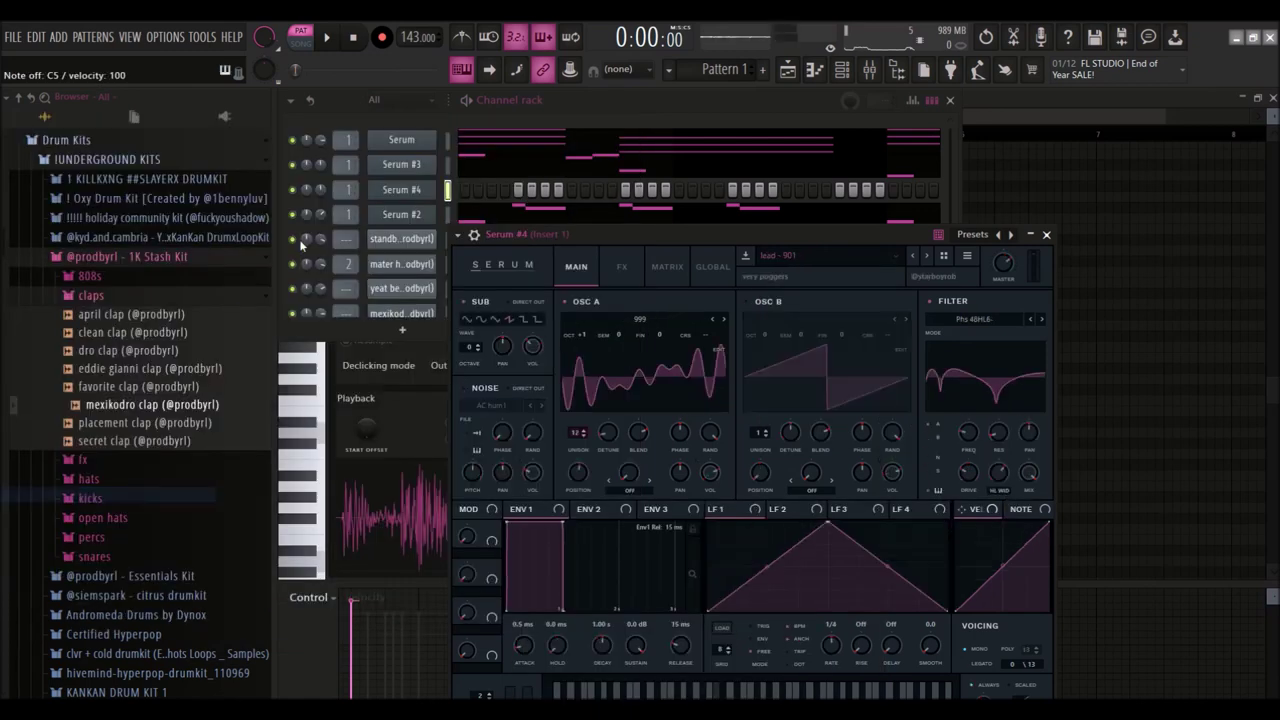
Place G#5, C#5, D#5 and E5 notes two steps apart across the first half of bar 1 in Serum #4's piano roll
{"action": "right_click", "coordinate": [398, 196]}
{"action": "left_click", "coordinate": [405, 217]}
{"action": "left_click_drag", "start_coordinate": [349, 317], "coordinate": [341, 315]}
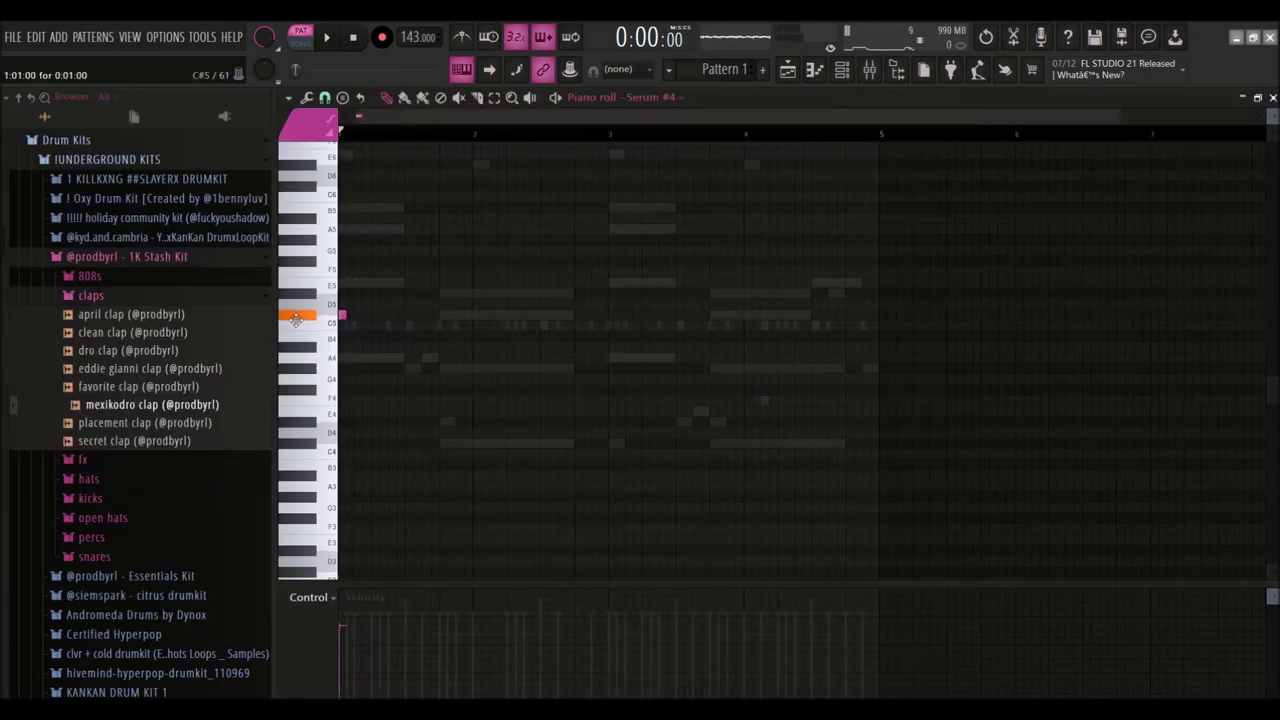
{"action": "scroll", "coordinate": [342, 316], "scroll_direction": "up", "scroll_amount": 2}
{"action": "left_click", "coordinate": [369, 306]}
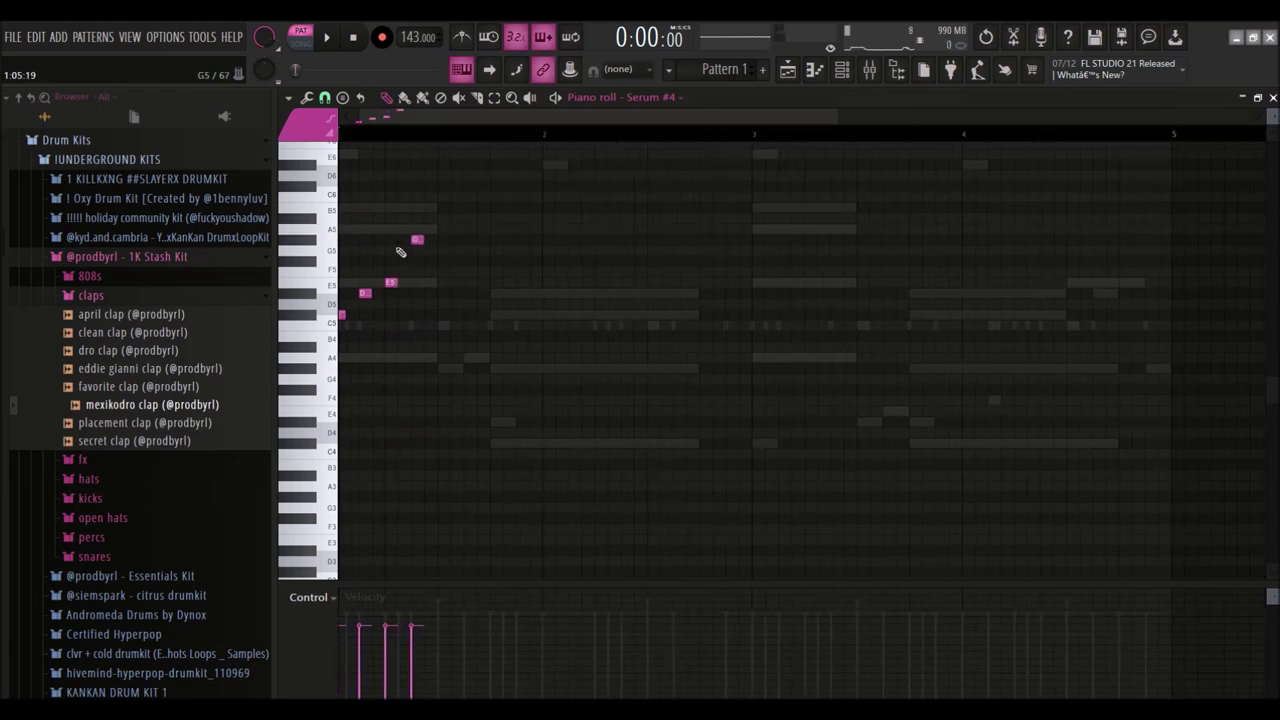
{"action": "scroll", "coordinate": [351, 339], "scroll_direction": "up", "scroll_amount": 1}
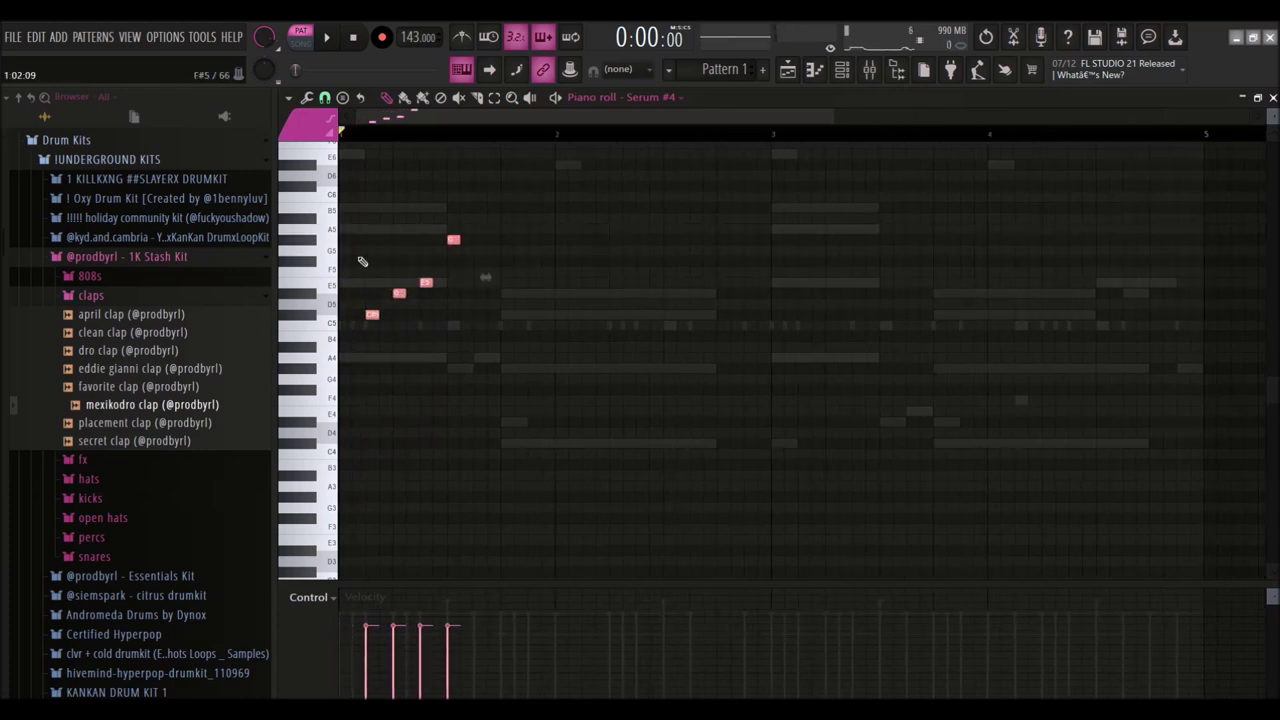
{"action": "key", "text": "space"}
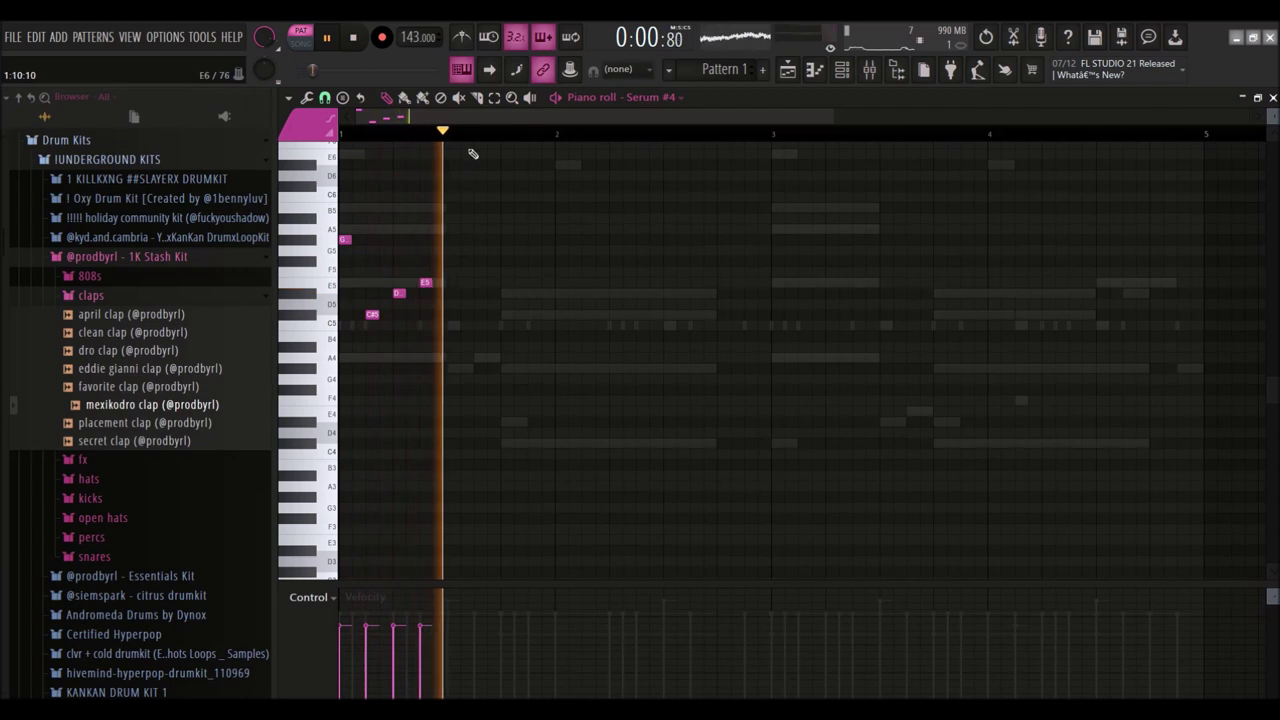
Duplicate the half-bar Serum #4 note sequence seven times to fill all four bars
{"action": "key", "text": "ctrl+b"}
{"action": "key", "text": "ctrl+b"}
{"action": "key", "text": "ctrl+b"}
{"action": "key", "text": "ctrl+b"}
{"action": "key", "text": "ctrl+b"}
{"action": "key", "text": "ctrl+b"}
{"action": "key", "text": "ctrl+b"}
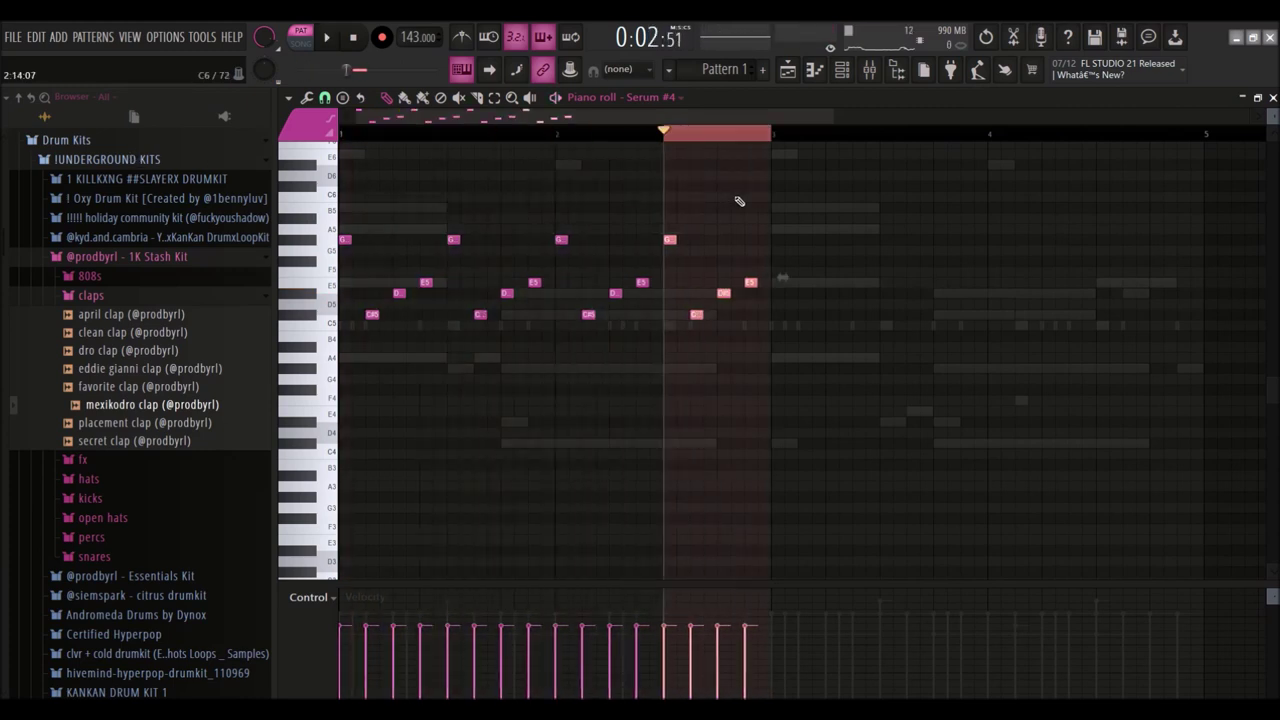
Lengthen all the Serum #4 notes to two steps so each one reaches the next
{"action": "key", "text": "ctrl+a"}
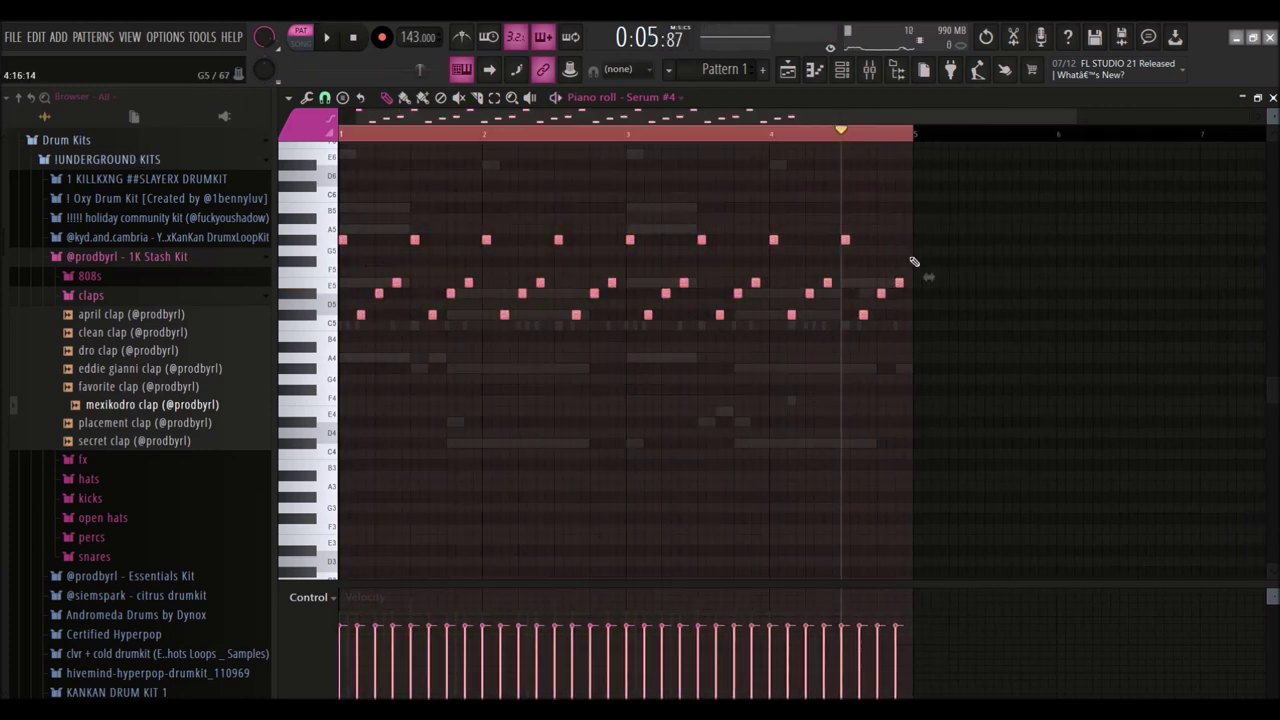
{"action": "left_click", "coordinate": [916, 272]}
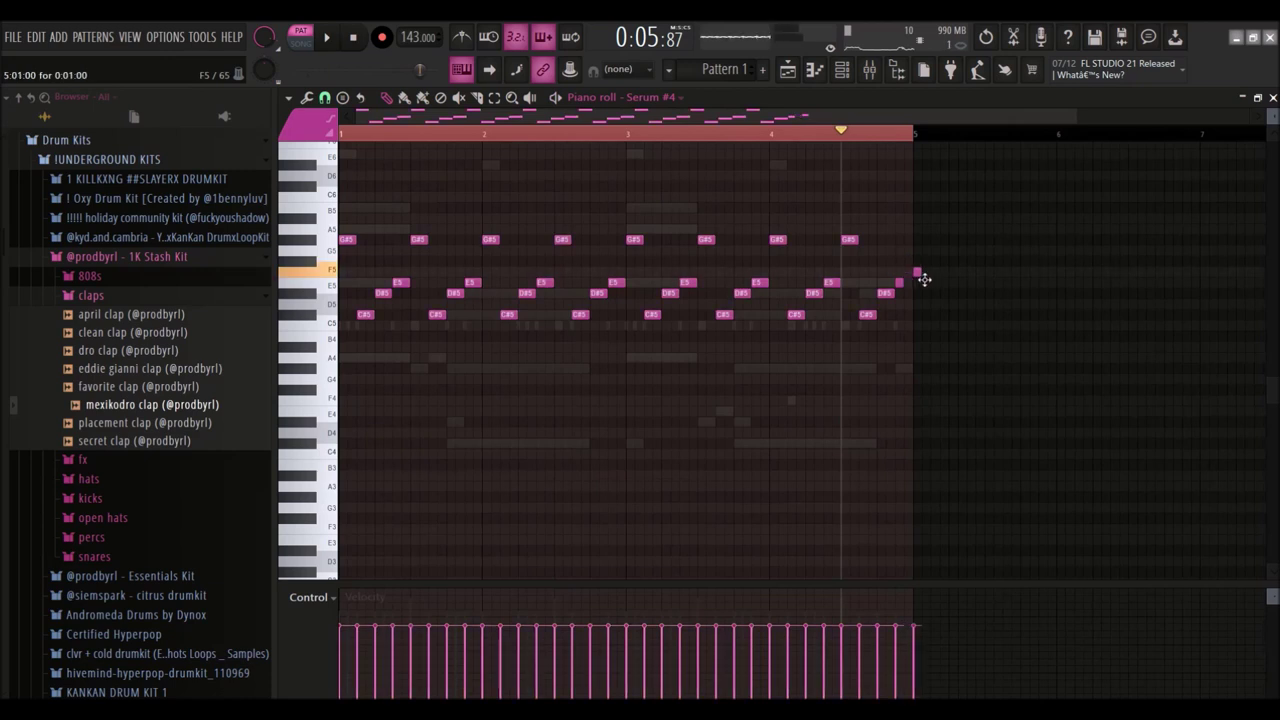
{"action": "scroll", "coordinate": [427, 284], "scroll_direction": "up", "scroll_amount": 3}
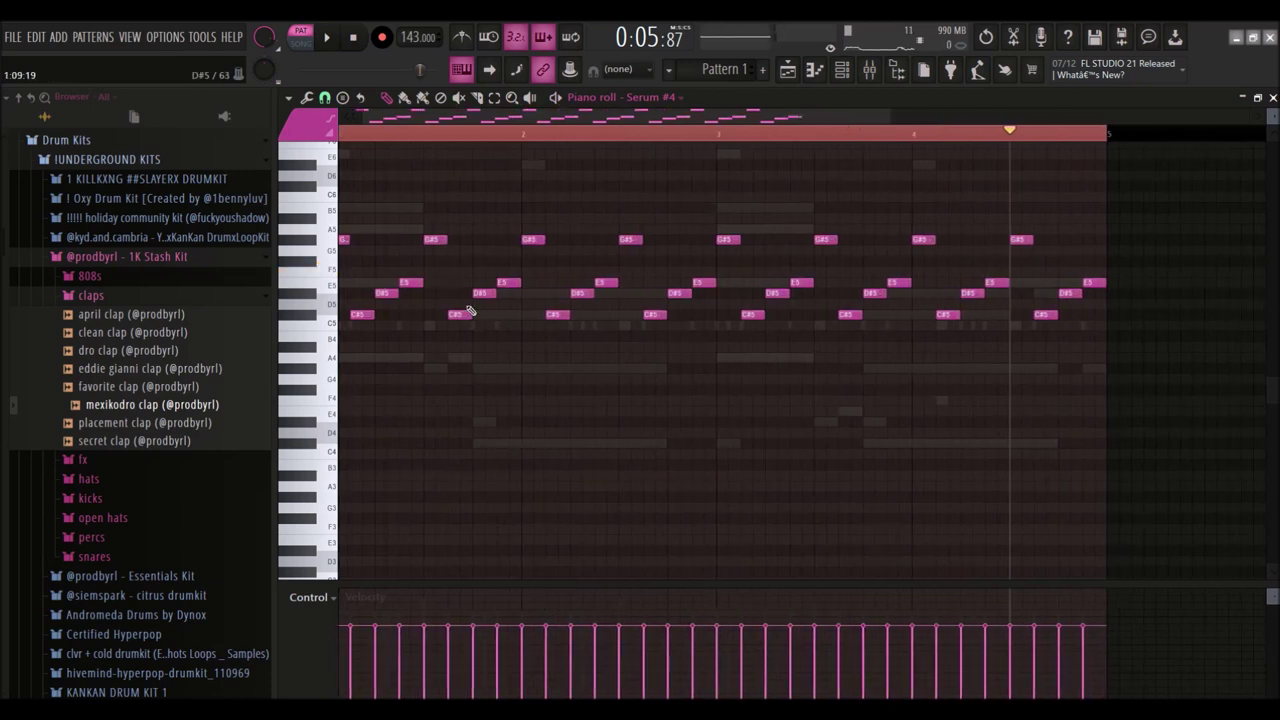
Play the melody from the start and delete the closing D#5 and E5 notes of bars 2 and 4
{"action": "left_click_drag", "start_coordinate": [428, 119], "coordinate": [120, 156]}
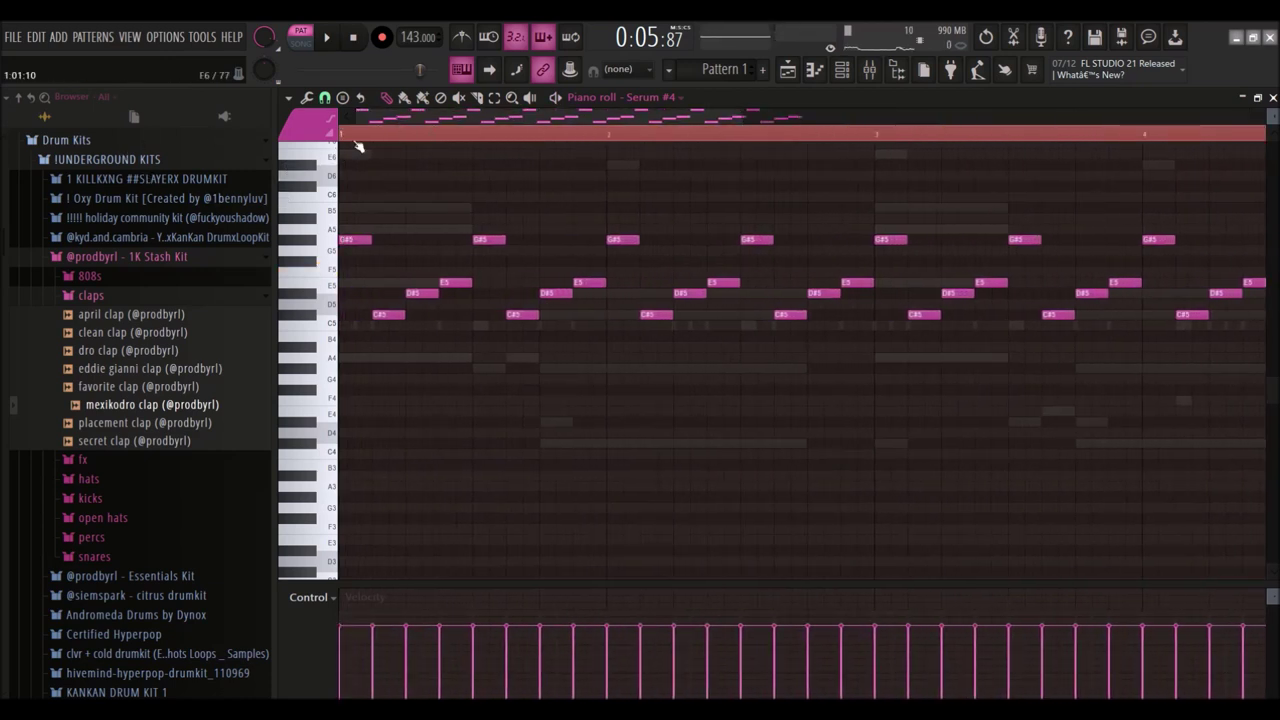
{"action": "key", "text": "space"}
{"action": "scroll", "coordinate": [855, 283], "scroll_direction": "down", "scroll_amount": 2}
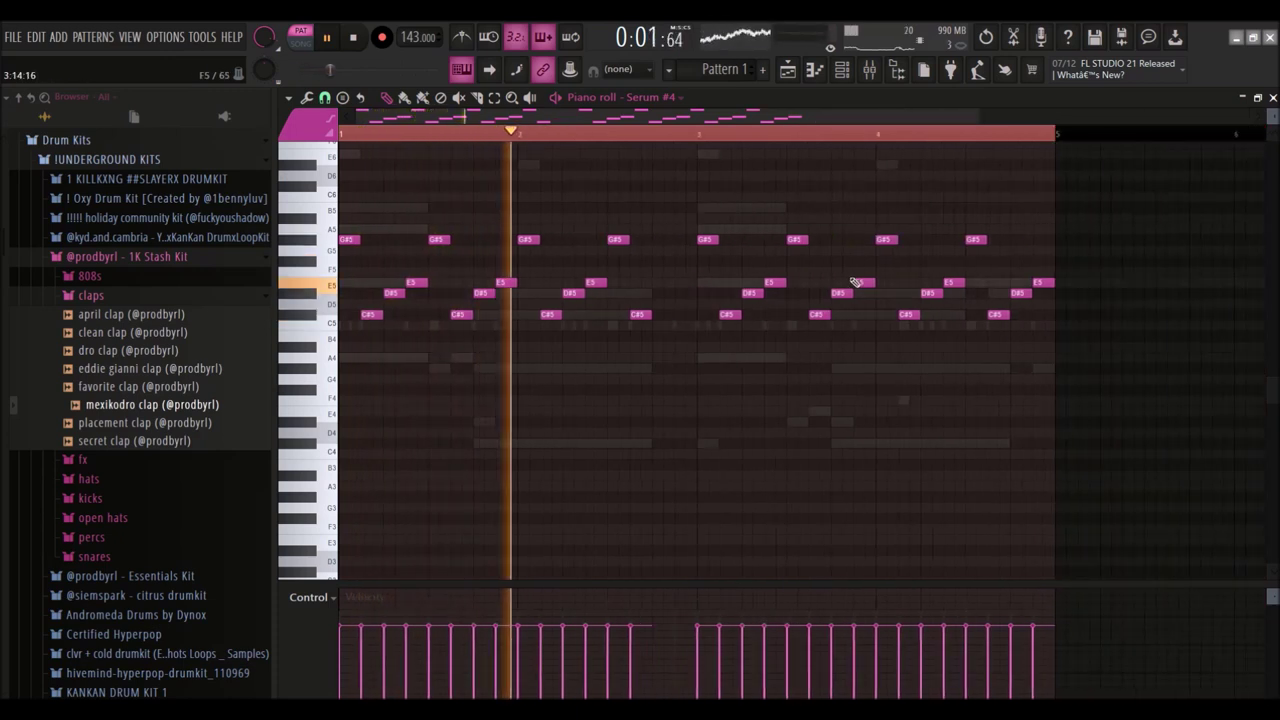
{"action": "scroll", "coordinate": [855, 283], "scroll_direction": "down", "scroll_amount": 1}
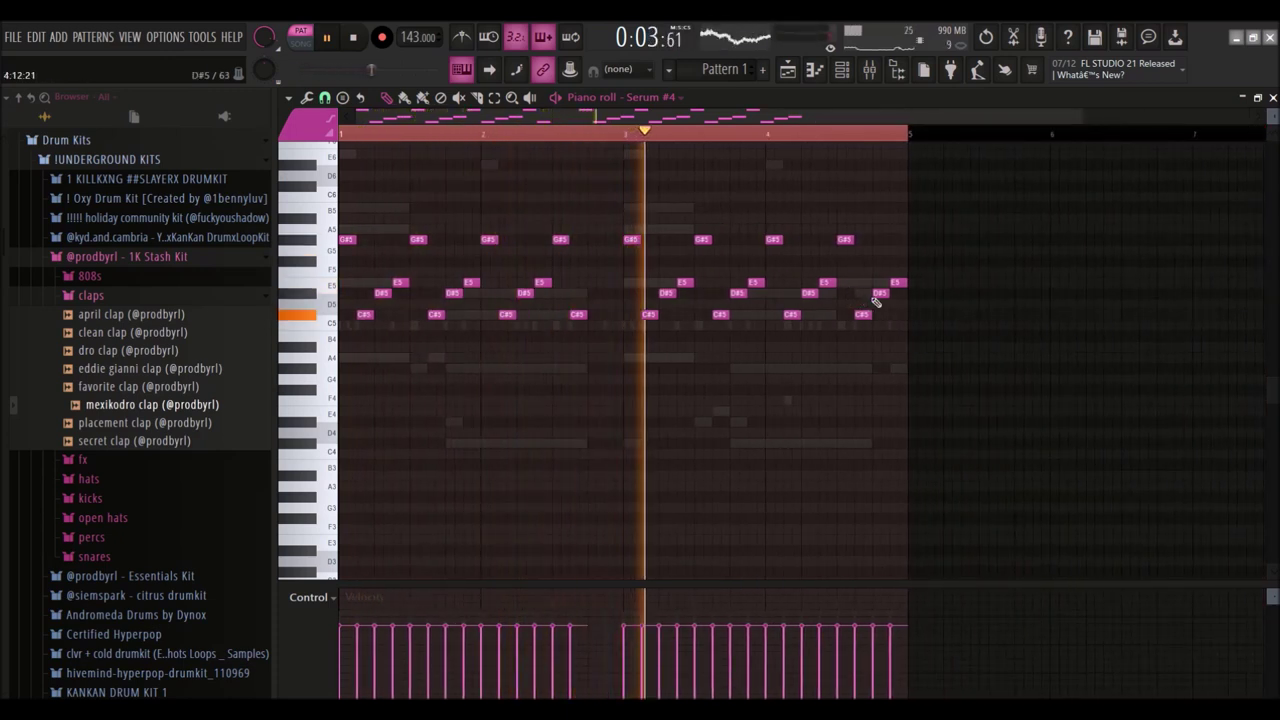
Enlarge the channel rack so it shows every channel
{"action": "key", "text": "F6"}
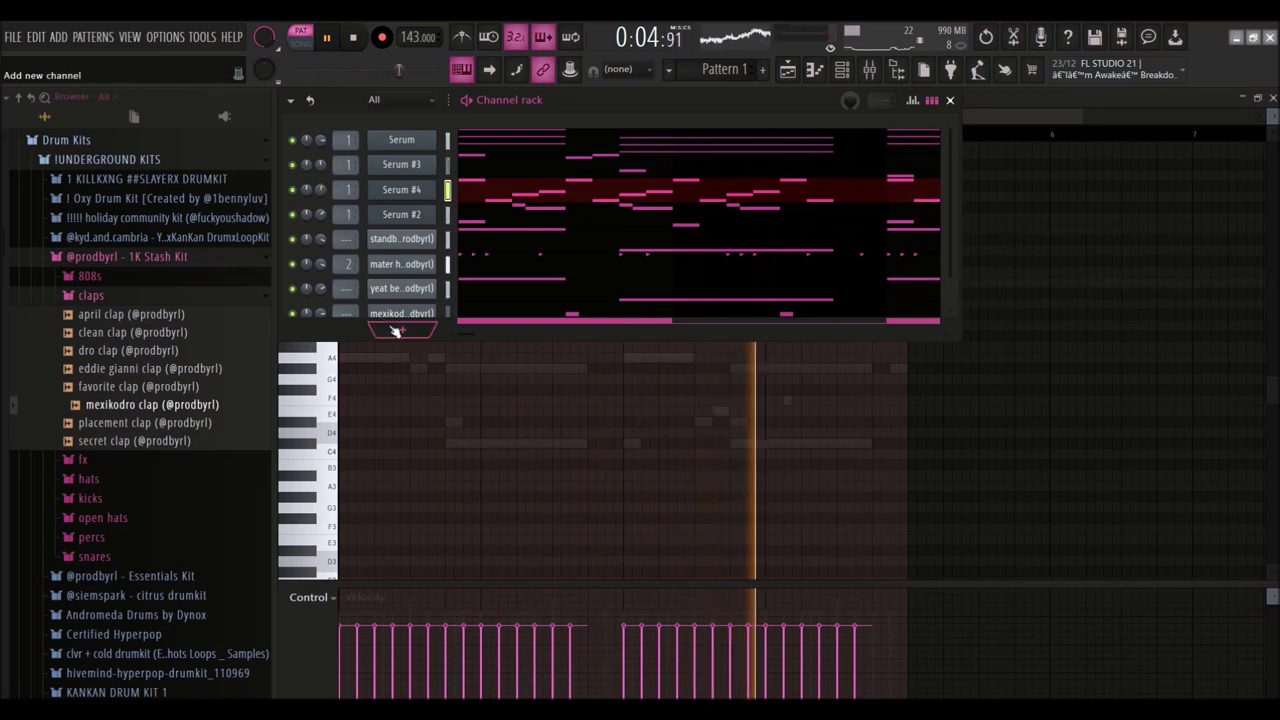
{"action": "left_click_drag", "start_coordinate": [351, 340], "coordinate": [347, 477]}
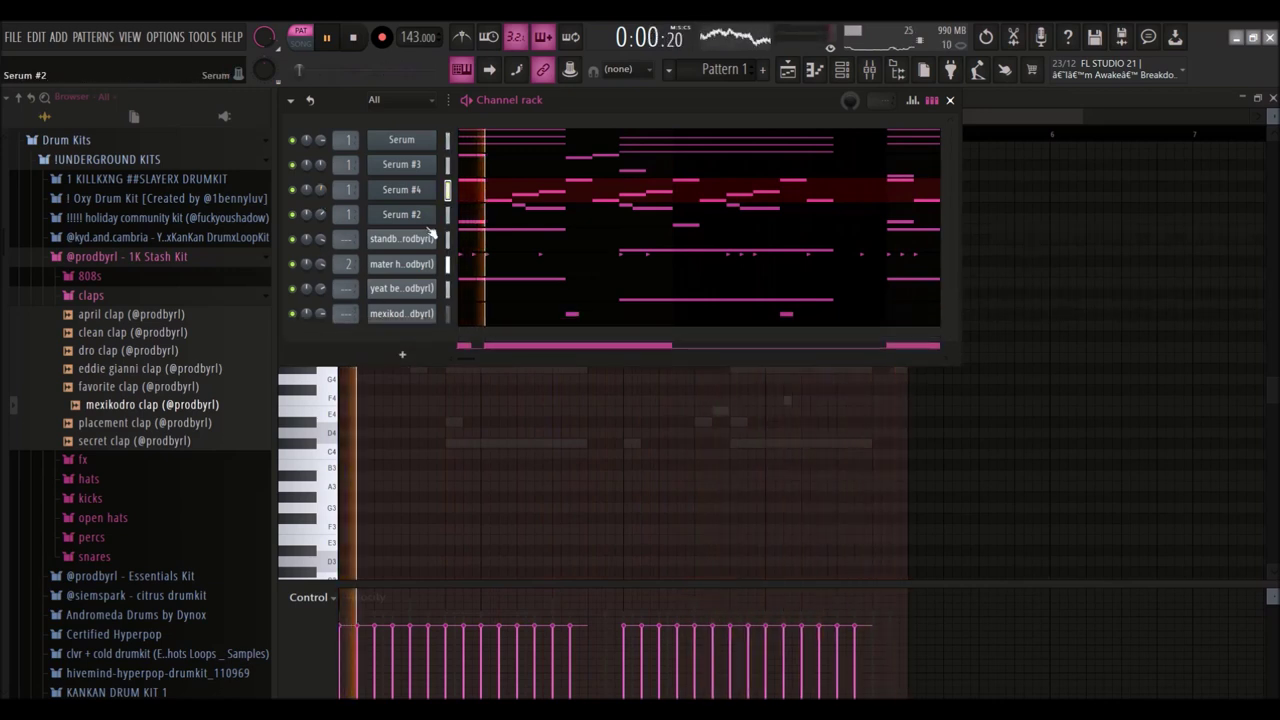
Place Pattern 1 at bar 1 of Track 1 in the playlist and split it by channel
{"action": "key", "text": "F5"}
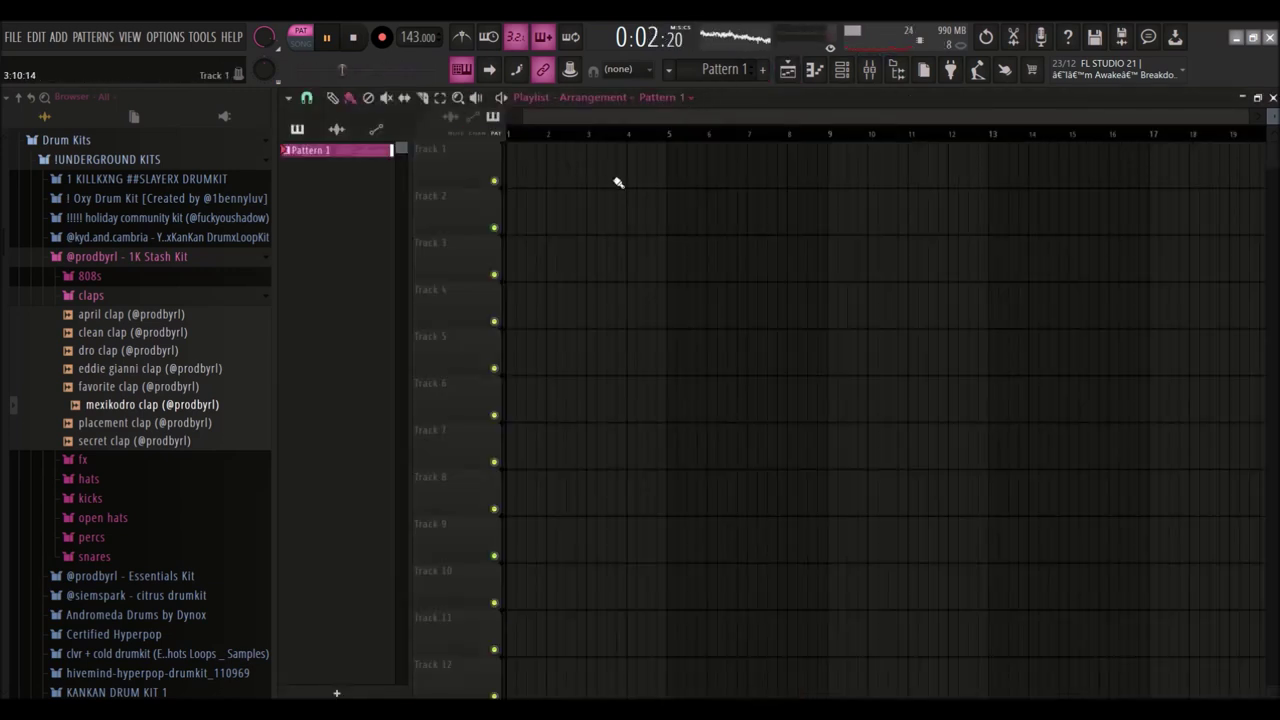
{"action": "left_click_drag", "start_coordinate": [824, 171], "coordinate": [409, 166]}
{"action": "right_click", "coordinate": [364, 150]}
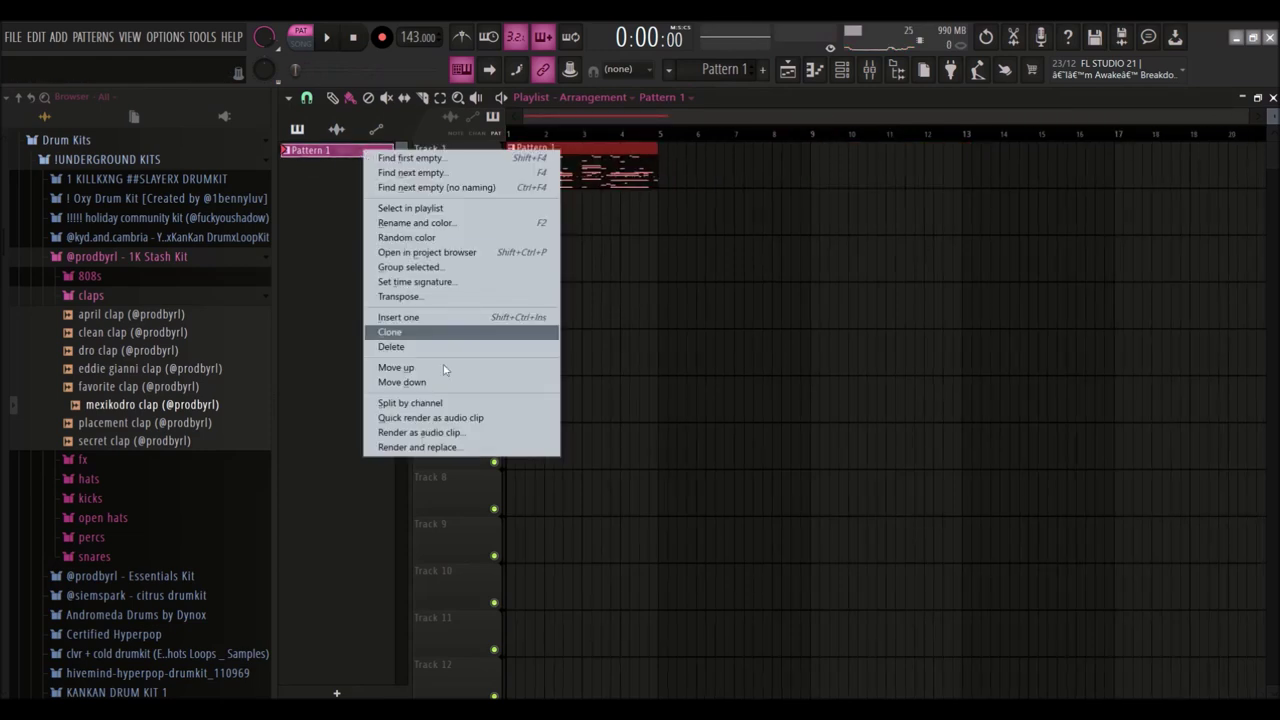
{"action": "left_click", "coordinate": [425, 404]}
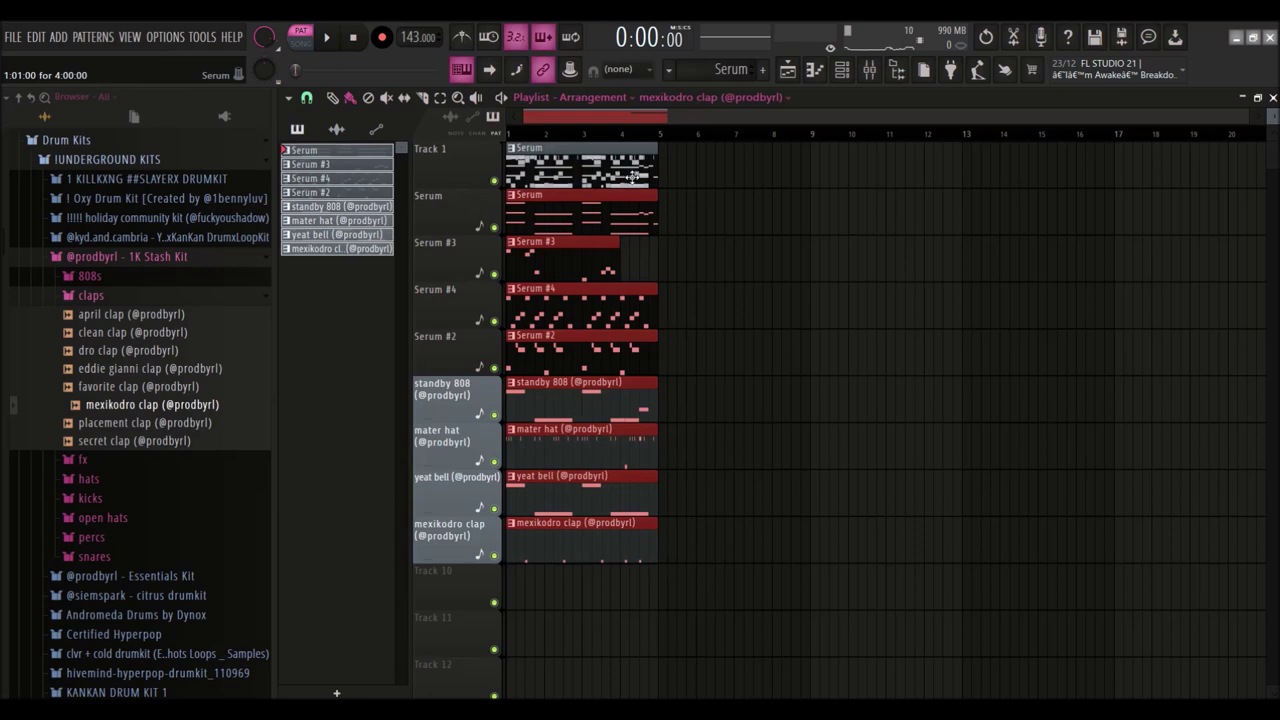
Delete the original clip from Track 1 and duplicate the eight split clips nine times, filling bars 1 to 40
{"action": "right_click", "coordinate": [642, 172]}
{"action": "left_click_drag", "start_coordinate": [586, 192], "coordinate": [632, 576]}
{"action": "key", "text": "ctrl+b"}
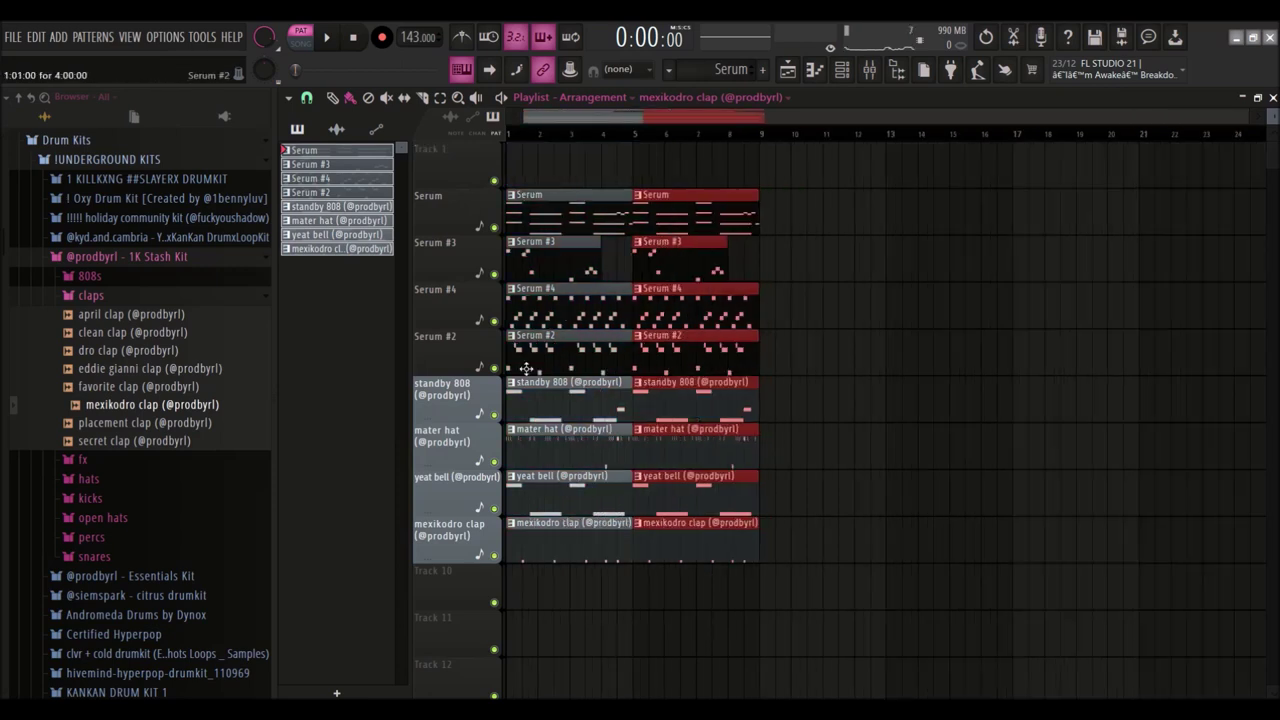
{"action": "scroll", "coordinate": [640, 370], "scroll_direction": "down", "scroll_amount": 1}
{"action": "key", "text": "ctrl+b"}
{"action": "key", "text": "ctrl+b"}
{"action": "key", "text": "ctrl+b"}
{"action": "key", "text": "ctrl+b"}
{"action": "key", "text": "ctrl+b"}
{"action": "key", "text": "ctrl+b"}
{"action": "scroll", "coordinate": [733, 340], "scroll_direction": "down", "scroll_amount": 2}
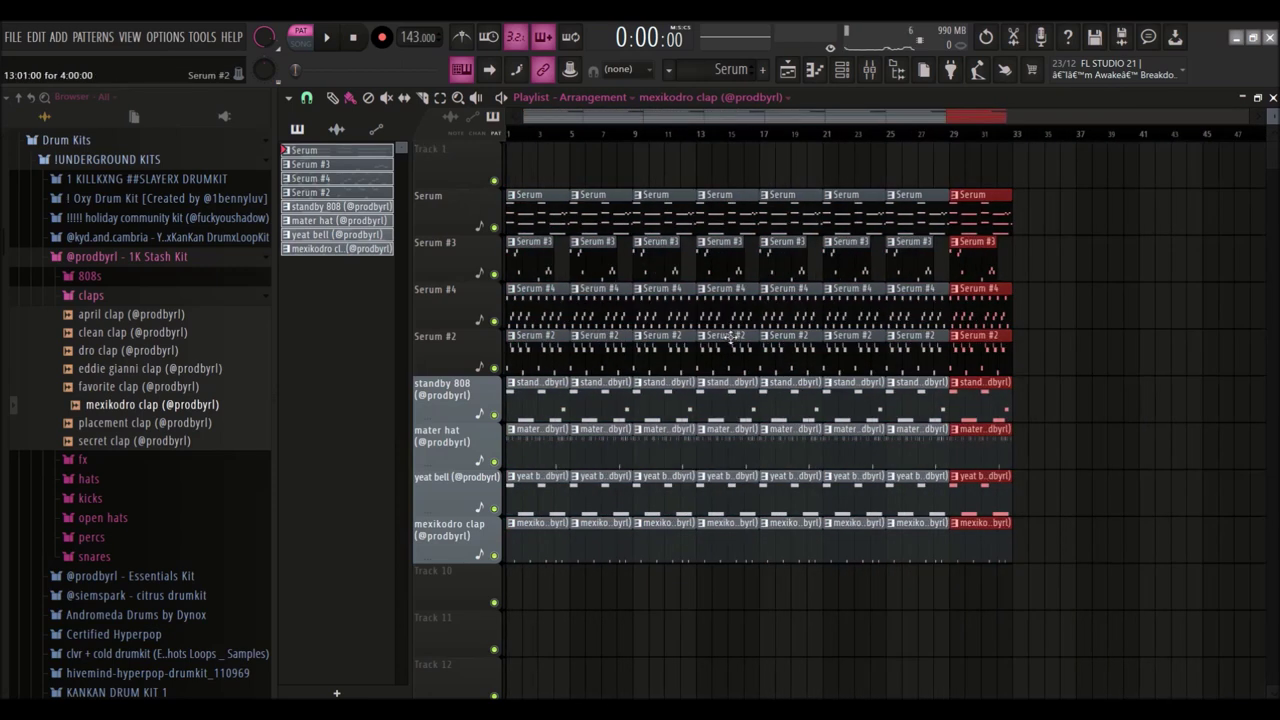
{"action": "key", "text": "ctrl+b"}
{"action": "key", "text": "ctrl+b"}
{"action": "left_click", "coordinate": [550, 172]}
Remove the mater hat, yeat bell and mexikodro clap clips from bars 1 to 8
{"action": "scroll", "coordinate": [550, 172], "scroll_direction": "up", "scroll_amount": 2}
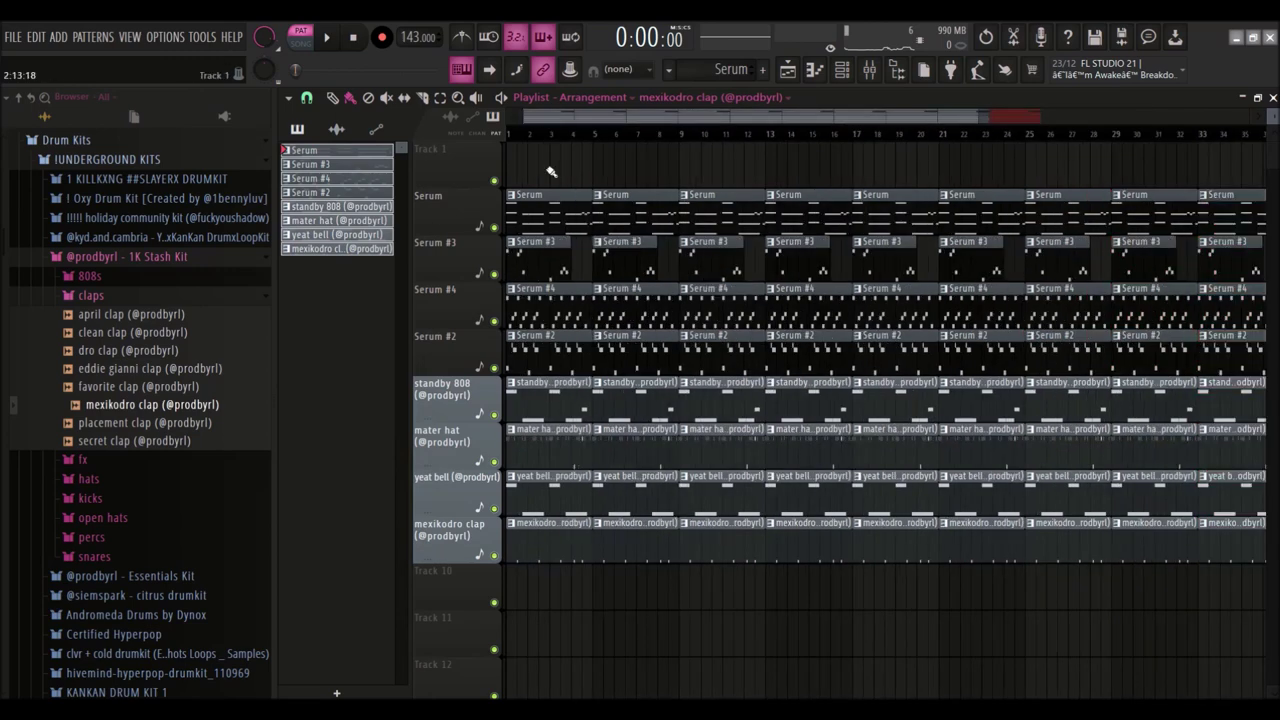
{"action": "scroll", "coordinate": [580, 454], "scroll_direction": "up", "scroll_amount": 2}
{"action": "right_click", "coordinate": [580, 454]}
{"action": "right_click", "coordinate": [680, 454]}
{"action": "right_click", "coordinate": [684, 496]}
{"action": "right_click", "coordinate": [672, 542]}
{"action": "right_click", "coordinate": [612, 543]}
{"action": "right_click", "coordinate": [570, 496]}
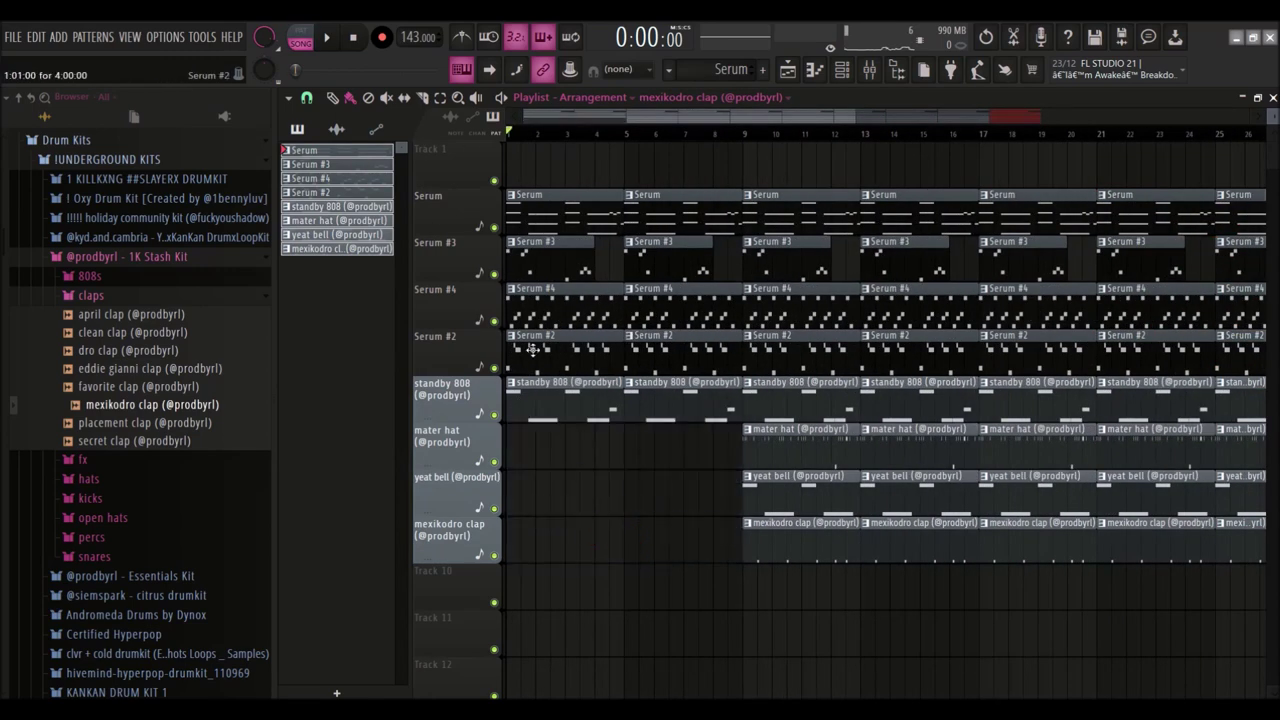
Play the arrangement in song mode and remove the Serum #2, Serum #3 and Serum #4 clips from bars 1 to 8
{"action": "key", "text": "space"}
{"action": "right_click", "coordinate": [676, 356]}
{"action": "right_click", "coordinate": [556, 357]}
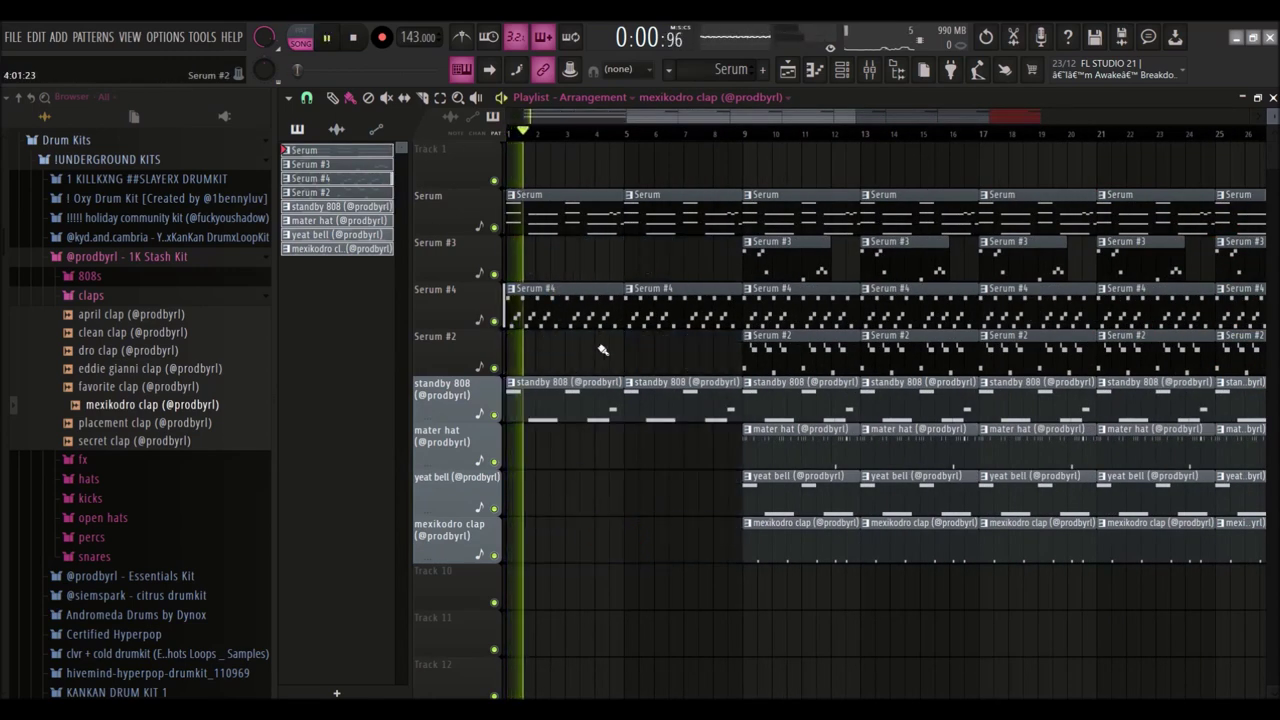
{"action": "right_click", "coordinate": [611, 315]}
{"action": "right_click", "coordinate": [684, 310]}
Restart playback and place Serum #3 clips back at bars 1 and 5
{"action": "key", "text": "space"}
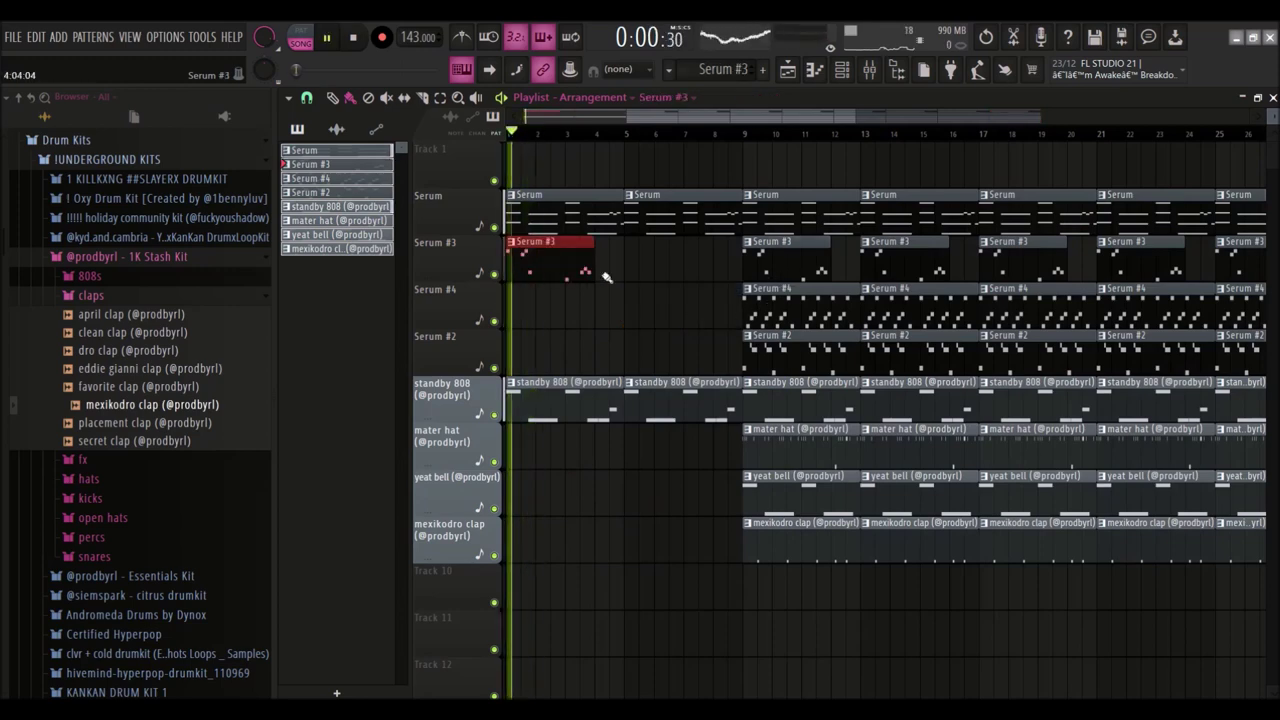
{"action": "left_click", "coordinate": [637, 266]}
{"action": "scroll", "coordinate": [633, 267], "scroll_direction": "down", "scroll_amount": 2}
{"action": "scroll", "coordinate": [633, 269], "scroll_direction": "up", "scroll_amount": 2}
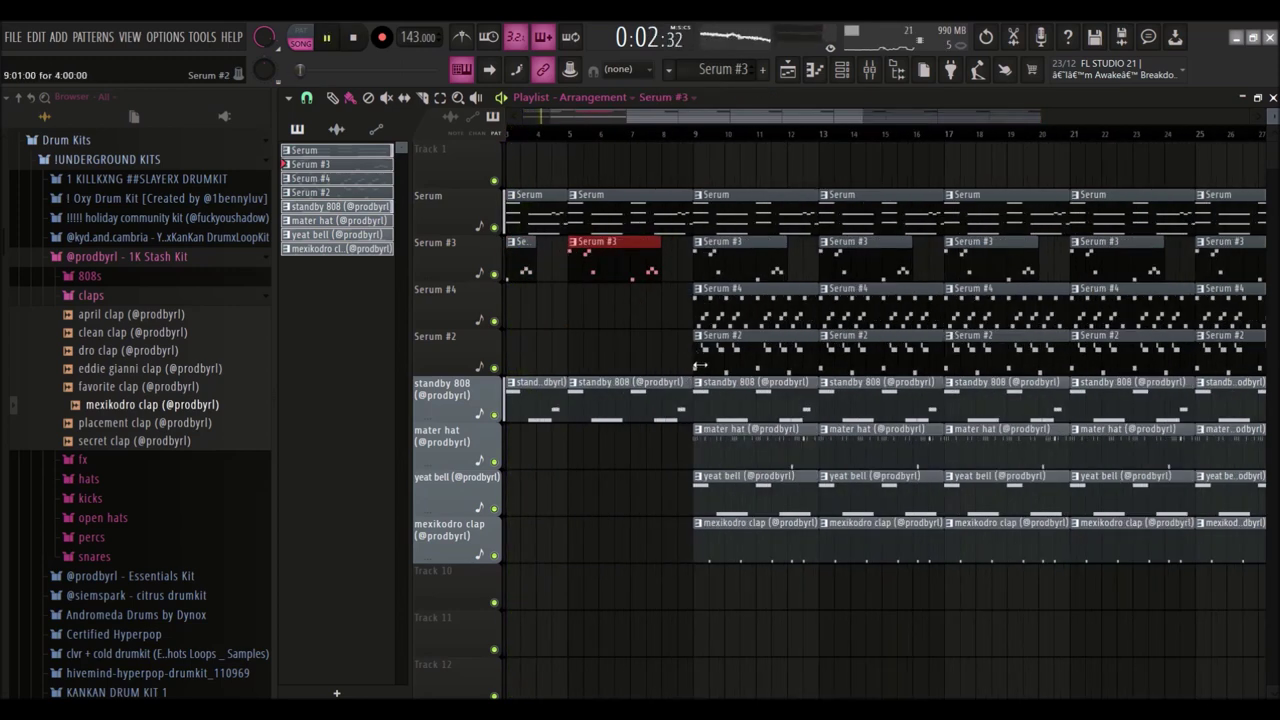
Shorten the standby 808 clip at bar 5 to a length of 2:08:00
{"action": "scroll", "coordinate": [698, 365], "scroll_direction": "up", "scroll_amount": 2}
{"action": "left_click_drag", "start_coordinate": [695, 415], "coordinate": [690, 418]}
{"action": "scroll", "coordinate": [645, 415], "scroll_direction": "down", "scroll_amount": 2}
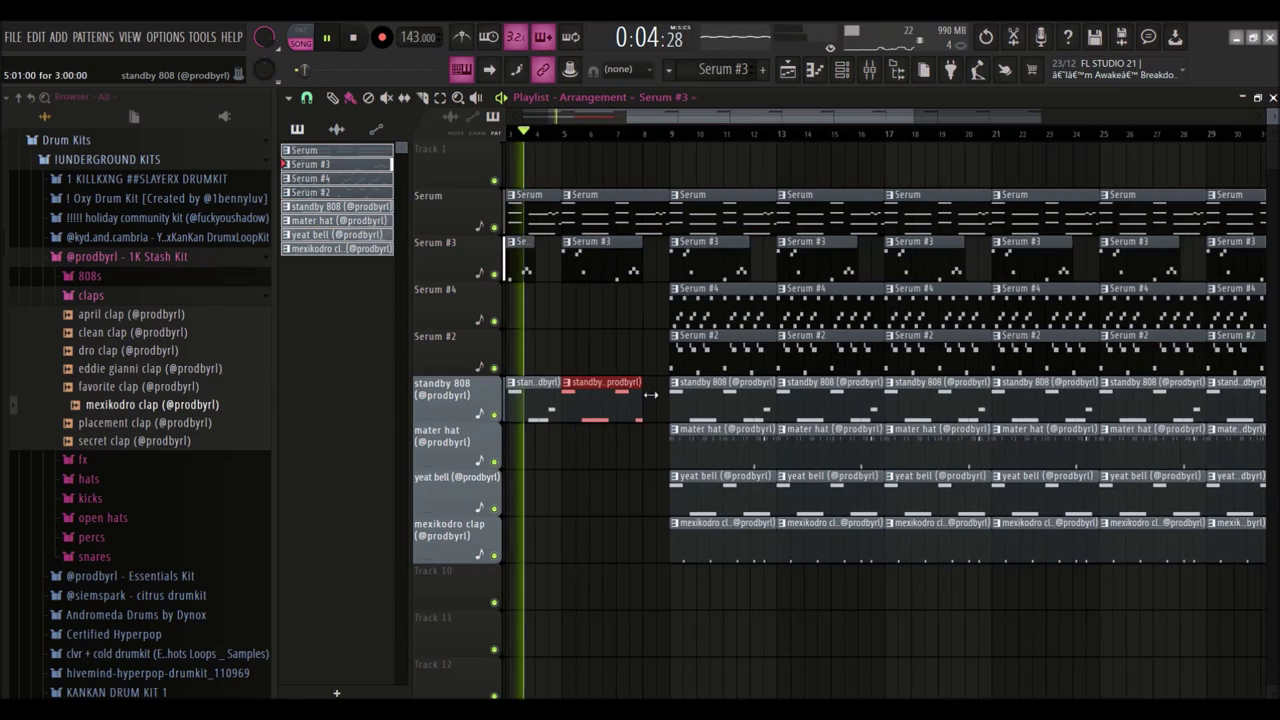
{"action": "scroll", "coordinate": [630, 402], "scroll_direction": "down", "scroll_amount": 1}
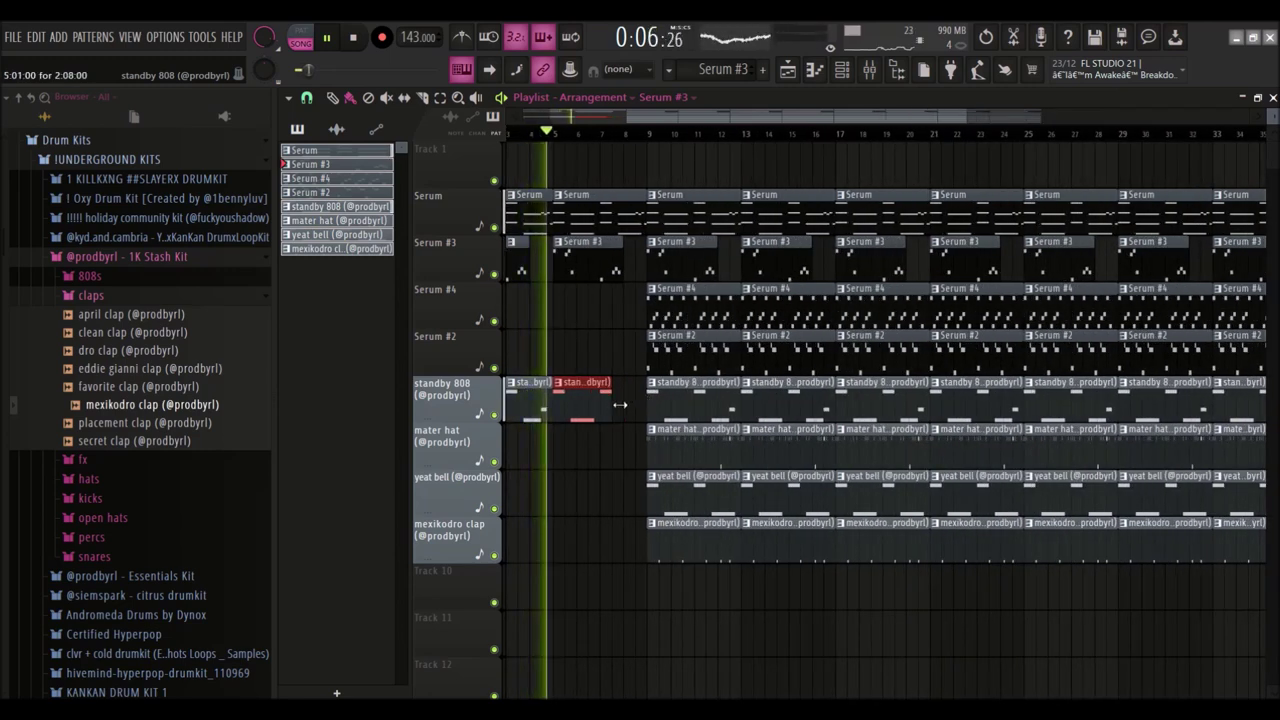
Delete the Serum #4 clips from bars 9 to 24
{"action": "scroll", "coordinate": [620, 404], "scroll_direction": "down", "scroll_amount": 2}
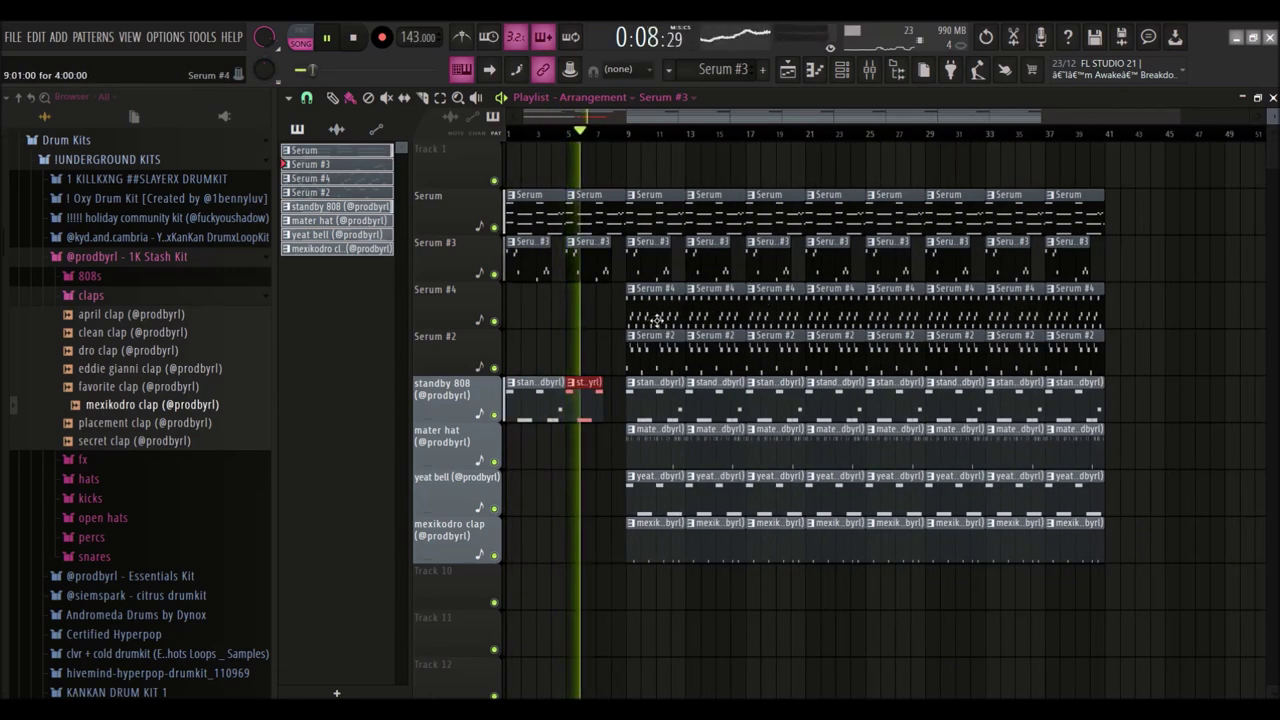
{"action": "left_click_drag", "start_coordinate": [657, 318], "coordinate": [870, 322]}
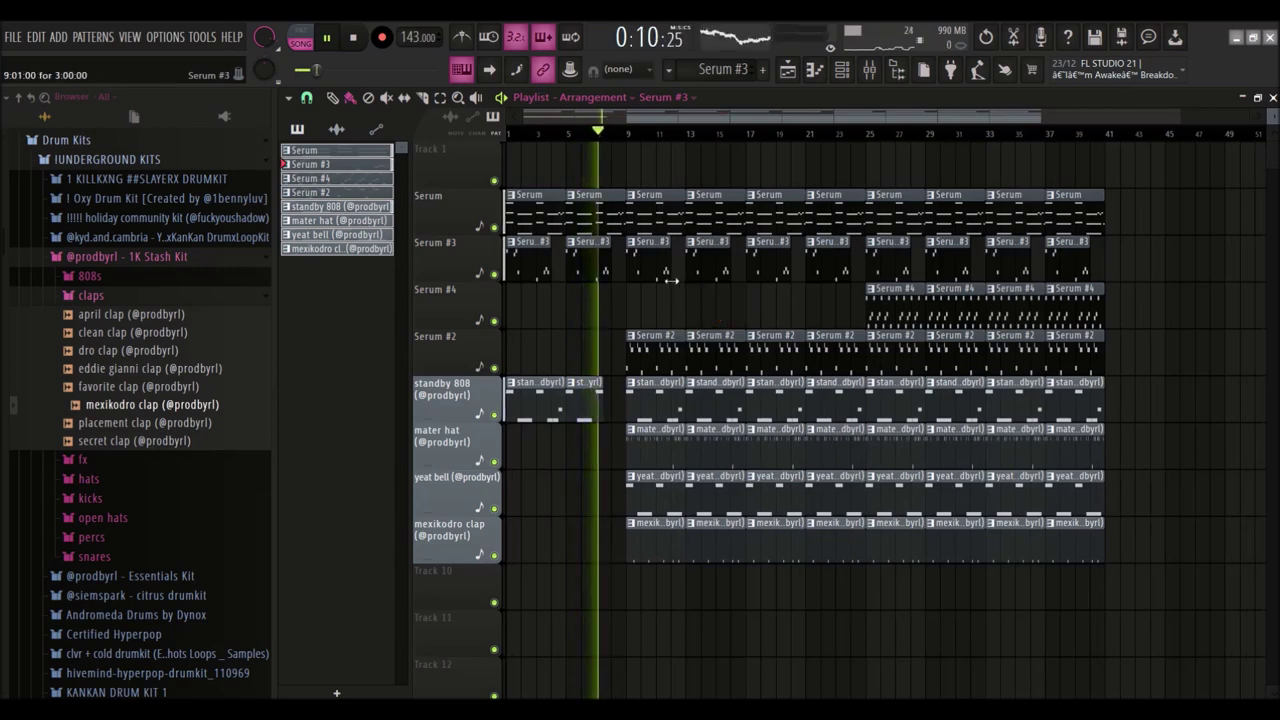
{"action": "scroll", "coordinate": [677, 284], "scroll_direction": "down", "scroll_amount": 1}
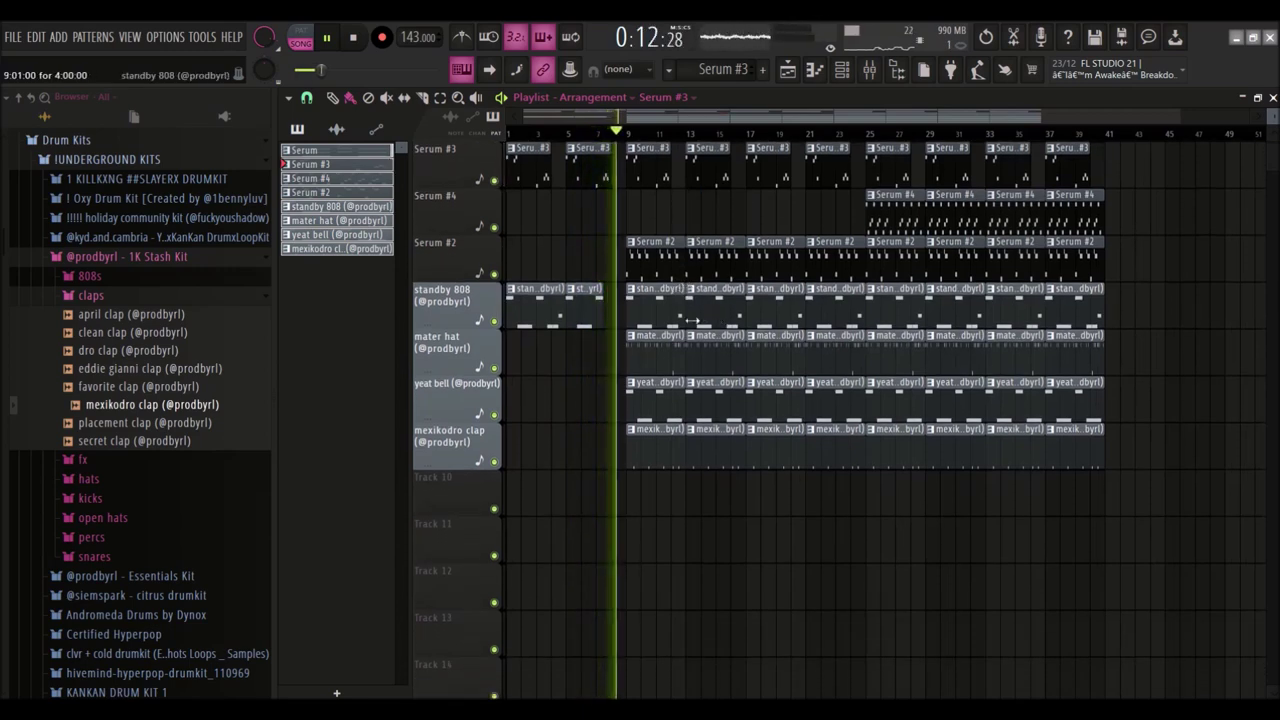
Make the standby 808 clip at bar 25 unique
{"action": "scroll", "coordinate": [800, 300], "scroll_direction": "up", "scroll_amount": 3}
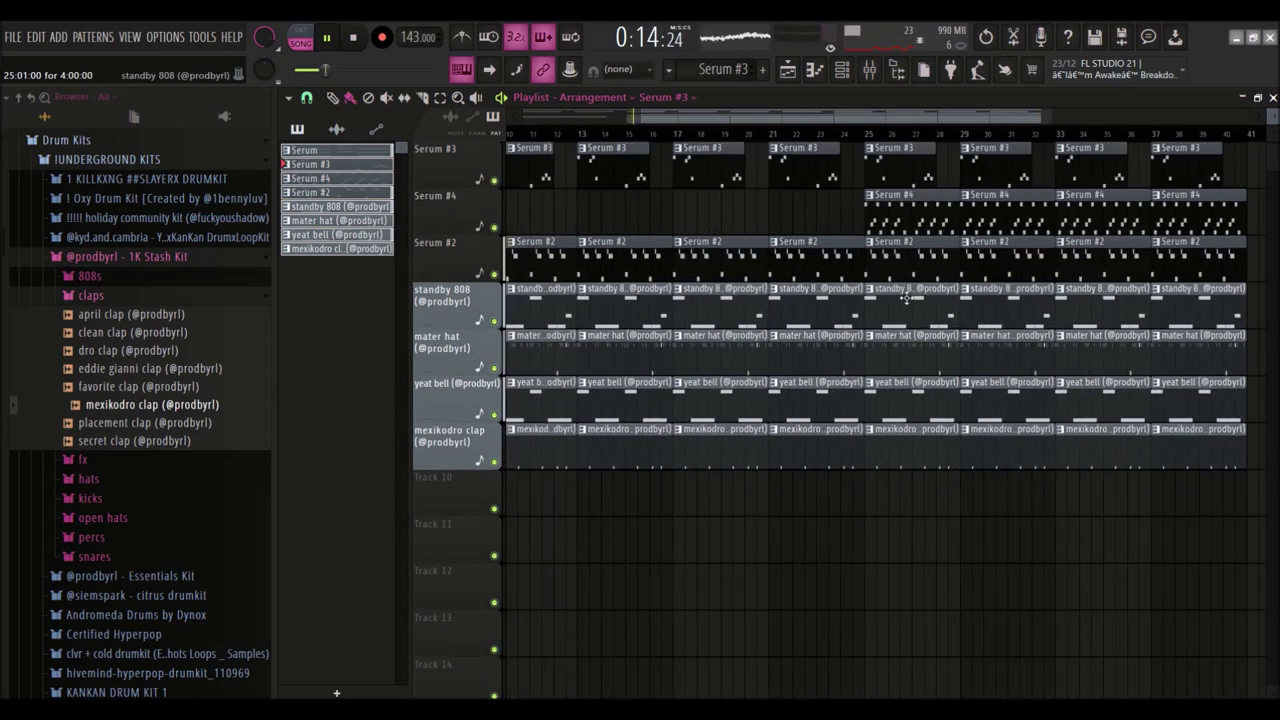
{"action": "right_click", "coordinate": [857, 298]}
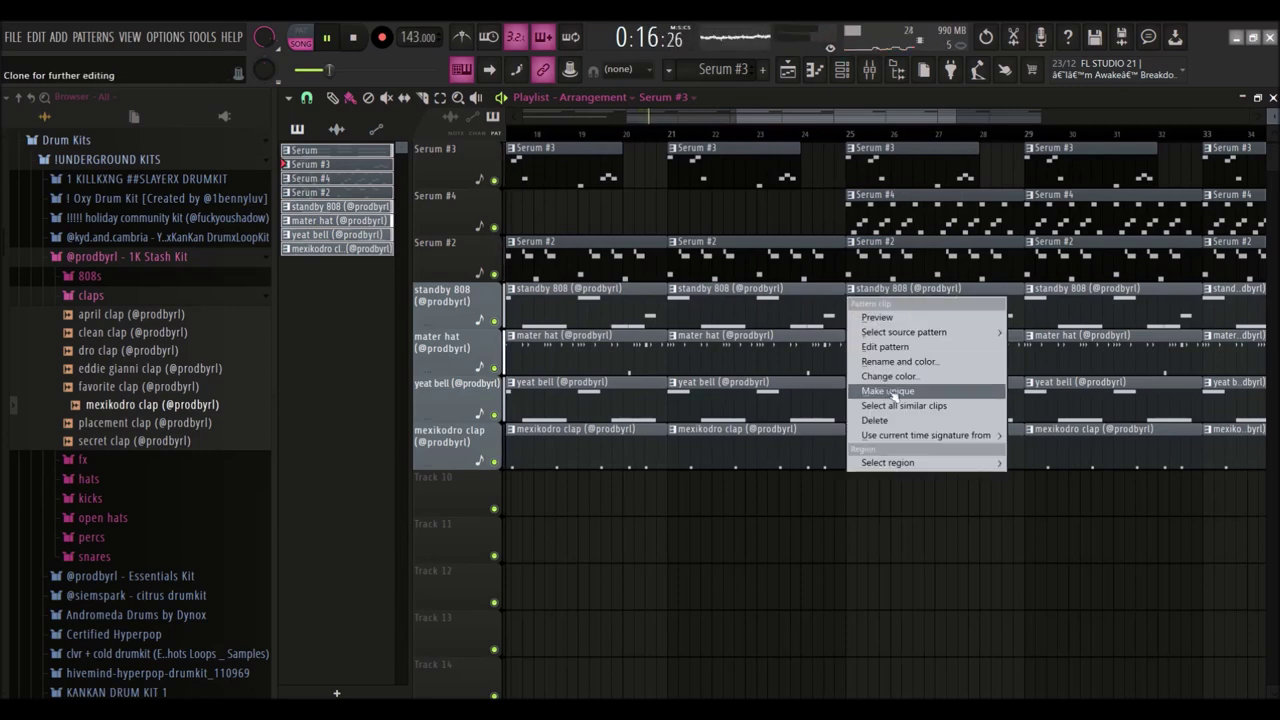
{"action": "left_click", "coordinate": [893, 392]}
{"action": "left_click", "coordinate": [843, 69]}
{"action": "left_click", "coordinate": [138, 278]}
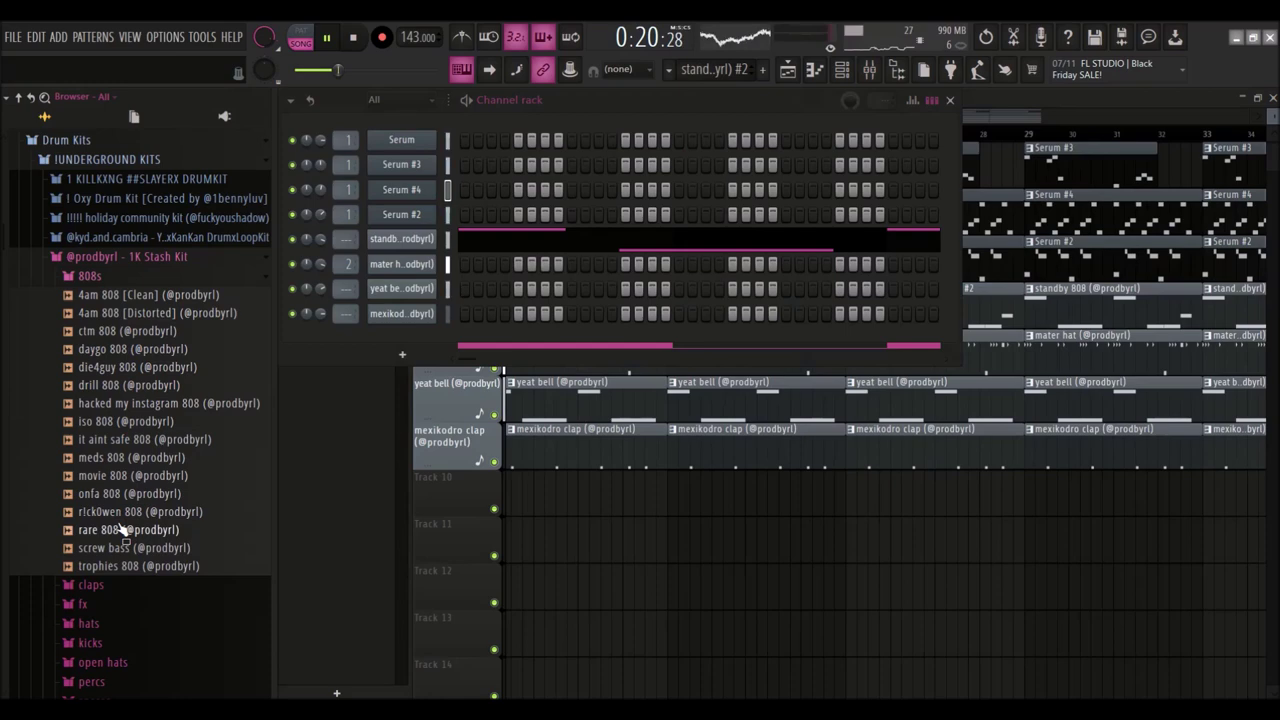
{"action": "left_click", "coordinate": [96, 277]}
{"action": "left_click", "coordinate": [112, 430]}
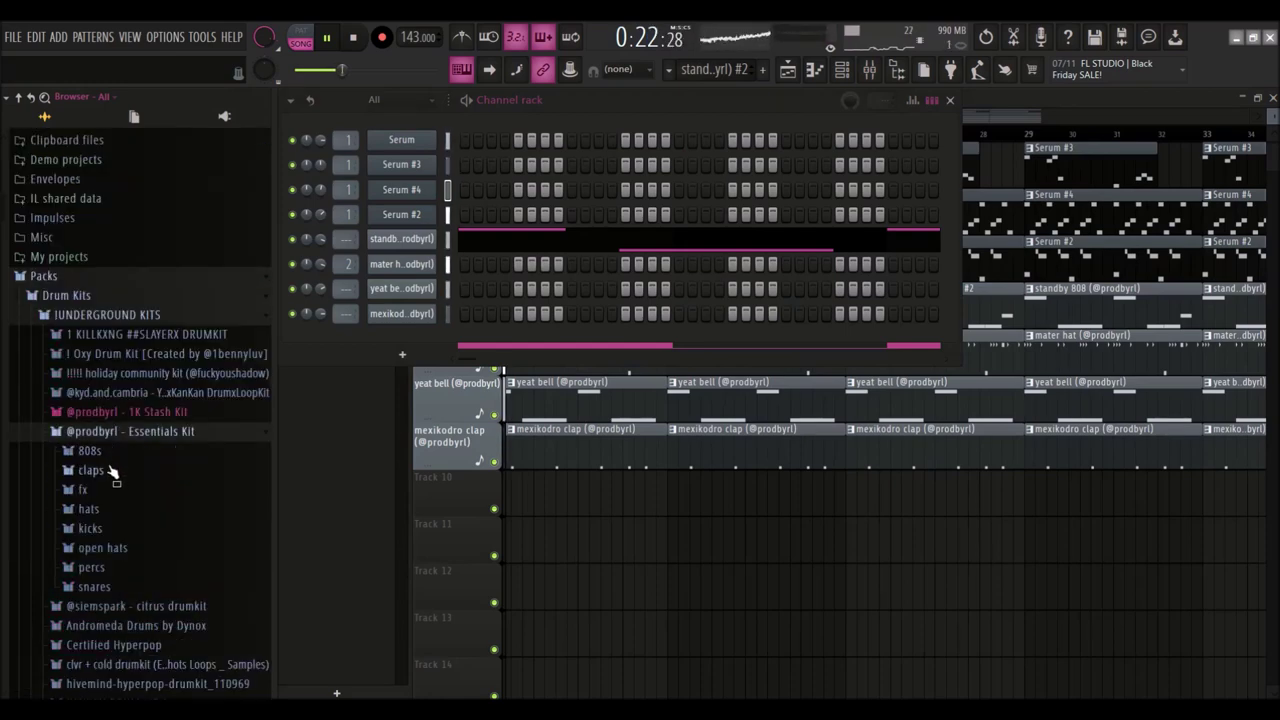
{"action": "left_click", "coordinate": [90, 451]}
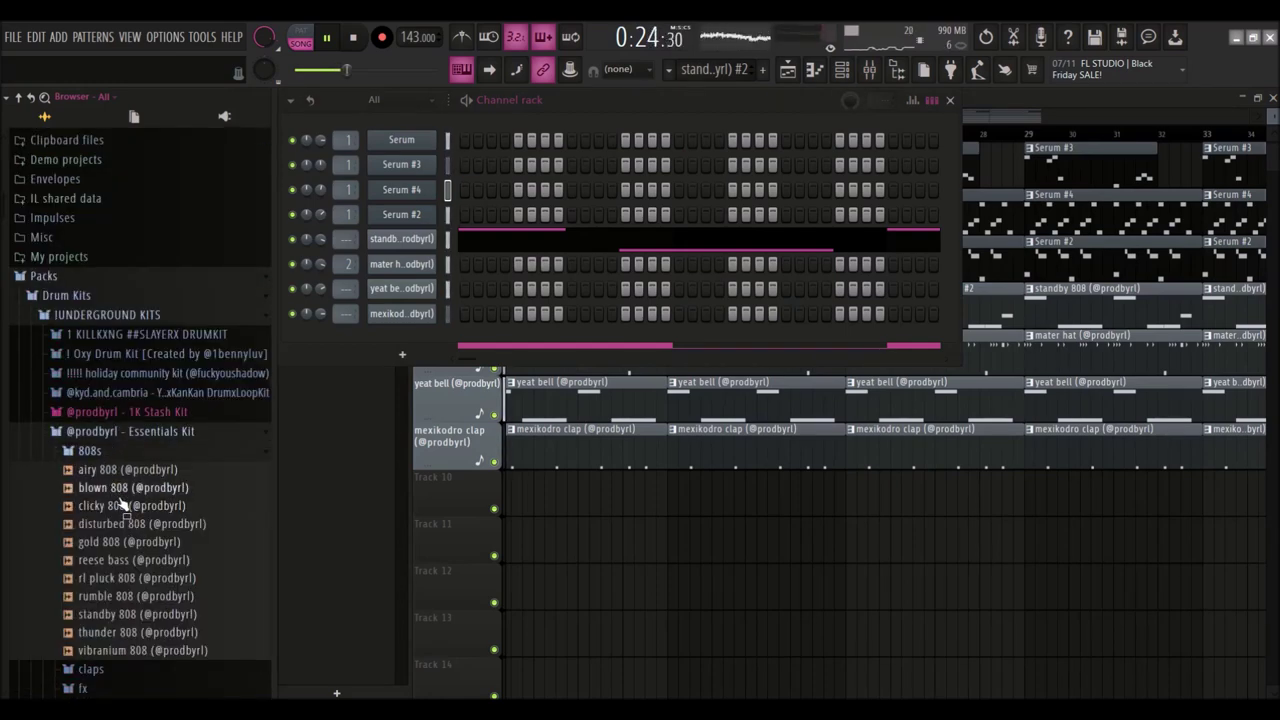
{"action": "left_click_drag", "start_coordinate": [407, 342], "coordinate": [410, 342]}
Stop playback, switch to pattern mode and place blown 808 C#5 notes on beat 4 of bar 1 and early in bar 2
{"action": "left_click", "coordinate": [480, 238]}
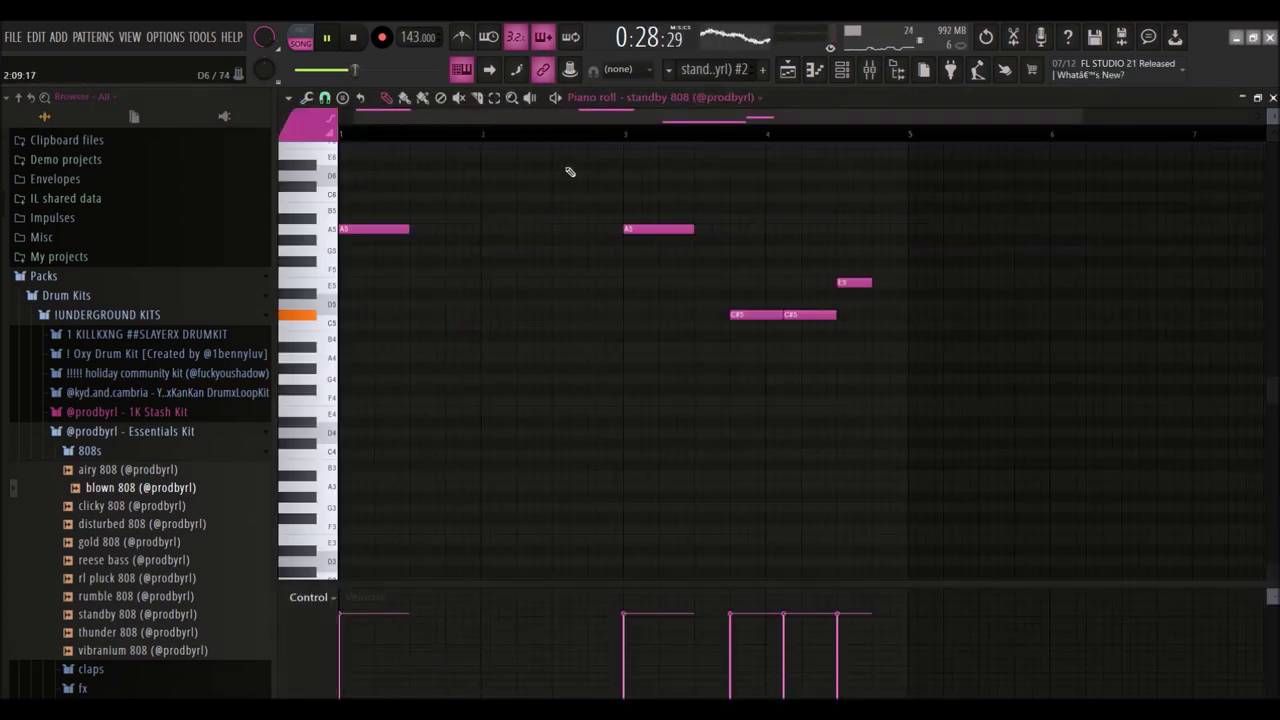
{"action": "key", "text": "space"}
{"action": "left_click", "coordinate": [705, 100]}
{"action": "left_click", "coordinate": [685, 246]}
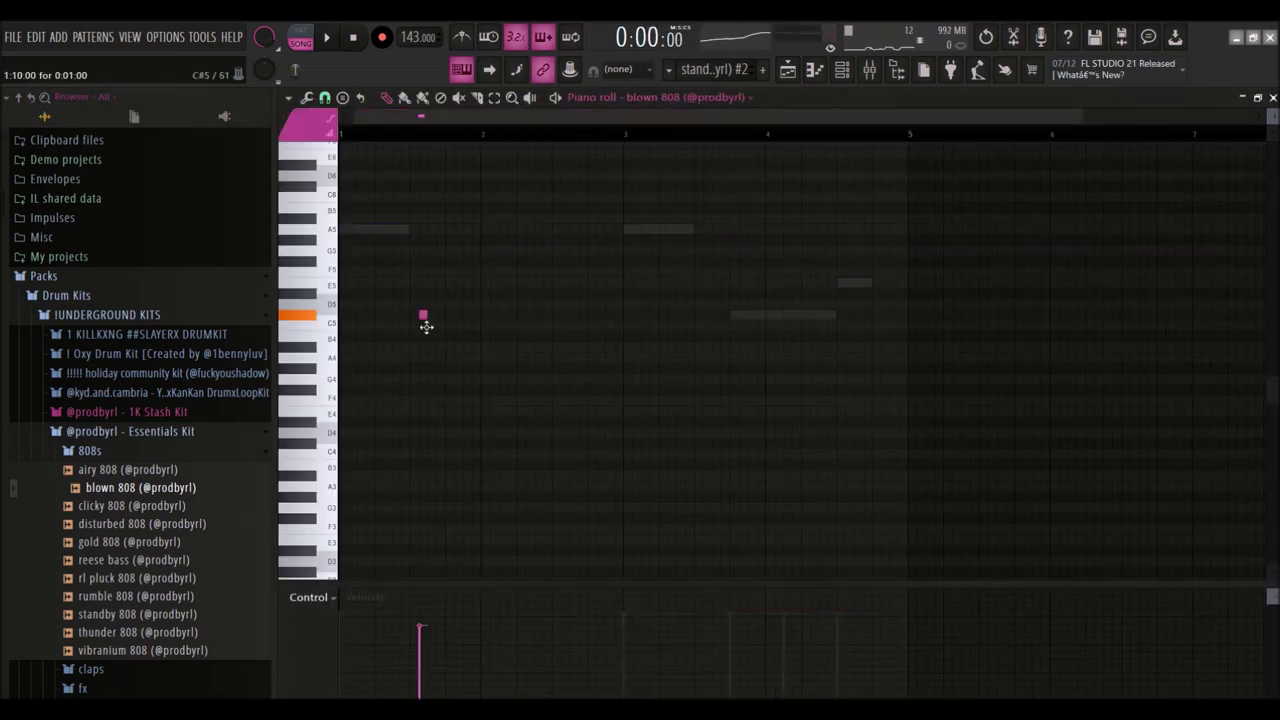
{"action": "left_click", "coordinate": [305, 40]}
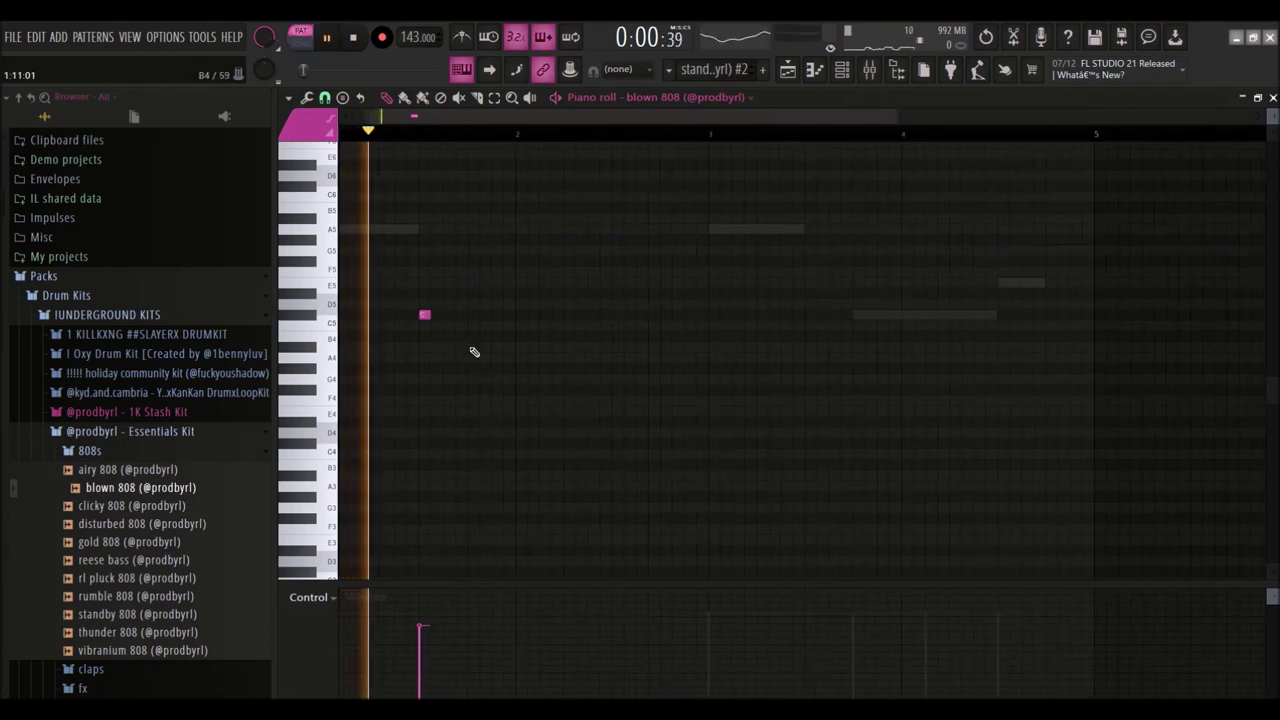
{"action": "right_click", "coordinate": [410, 318]}
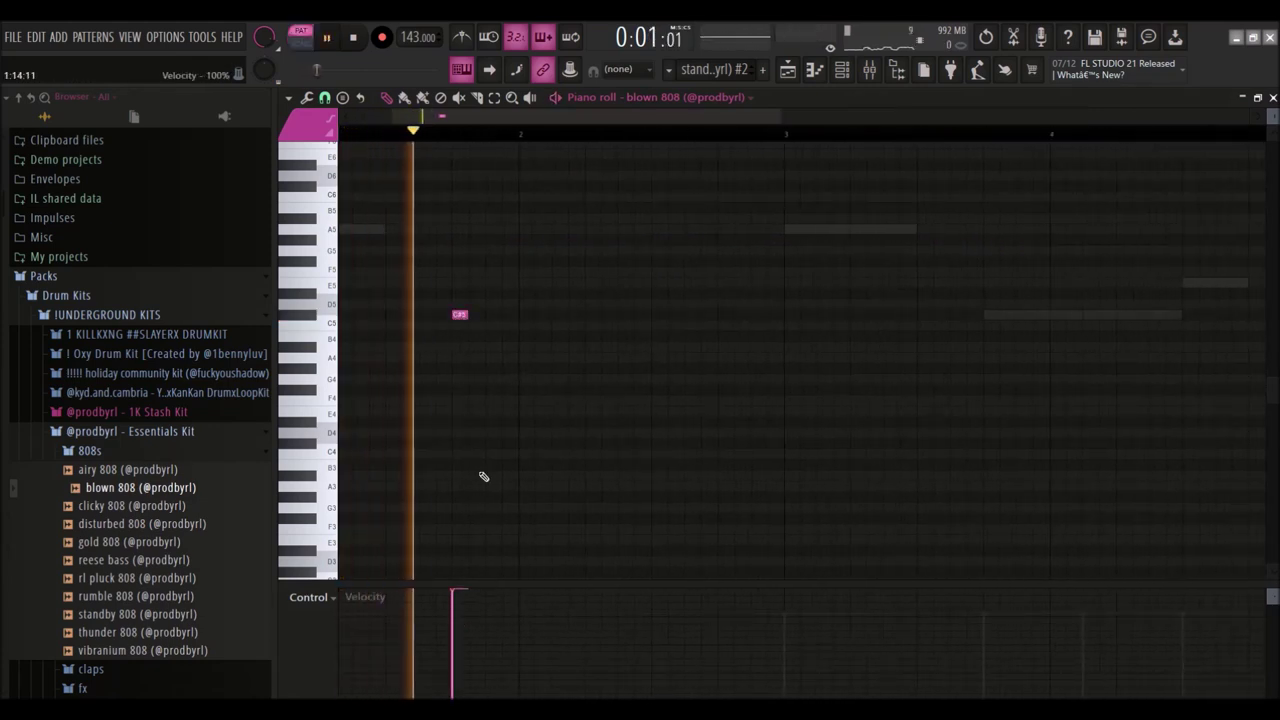
{"action": "left_click", "coordinate": [559, 315]}
{"action": "scroll", "coordinate": [845, 312], "scroll_direction": "down", "scroll_amount": 3}
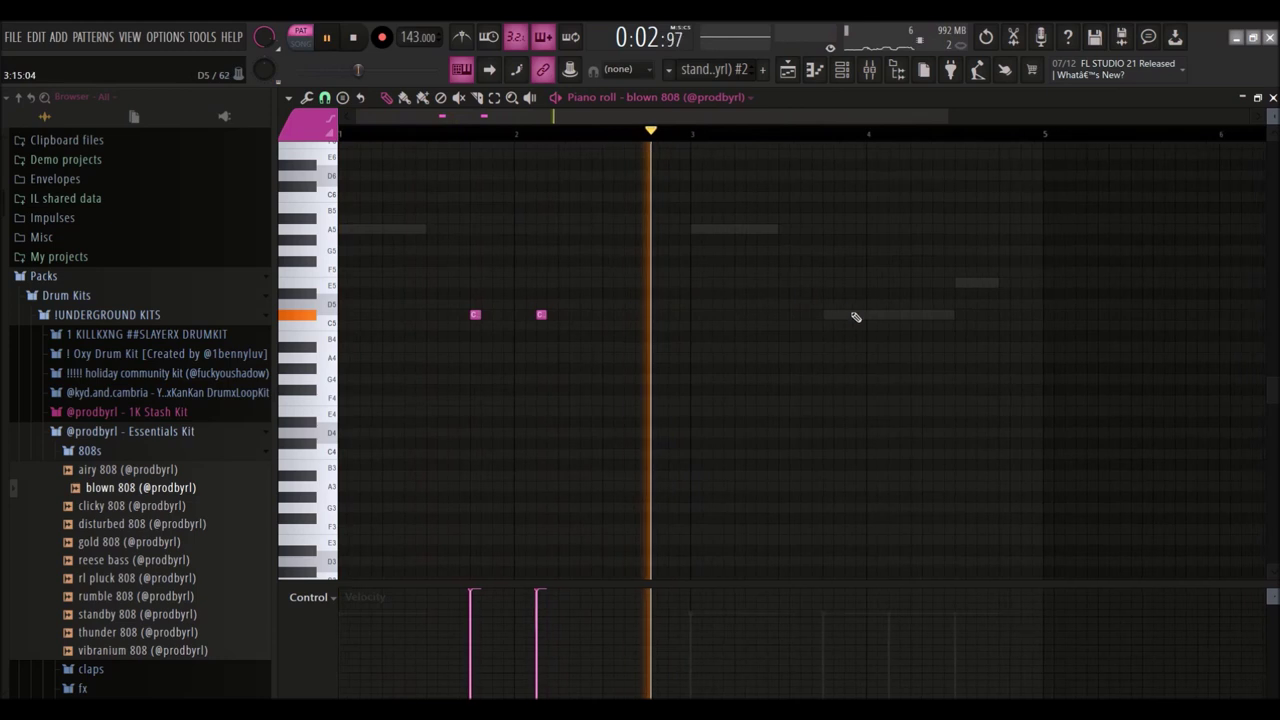
Add C#5 notes on beat 4 of bar 3 and early in bar 4, two E5 notes in bar 4, and apply legato
{"action": "scroll", "coordinate": [845, 314], "scroll_direction": "up", "scroll_amount": 2}
{"action": "left_click", "coordinate": [820, 317]}
{"action": "left_click", "coordinate": [908, 318]}
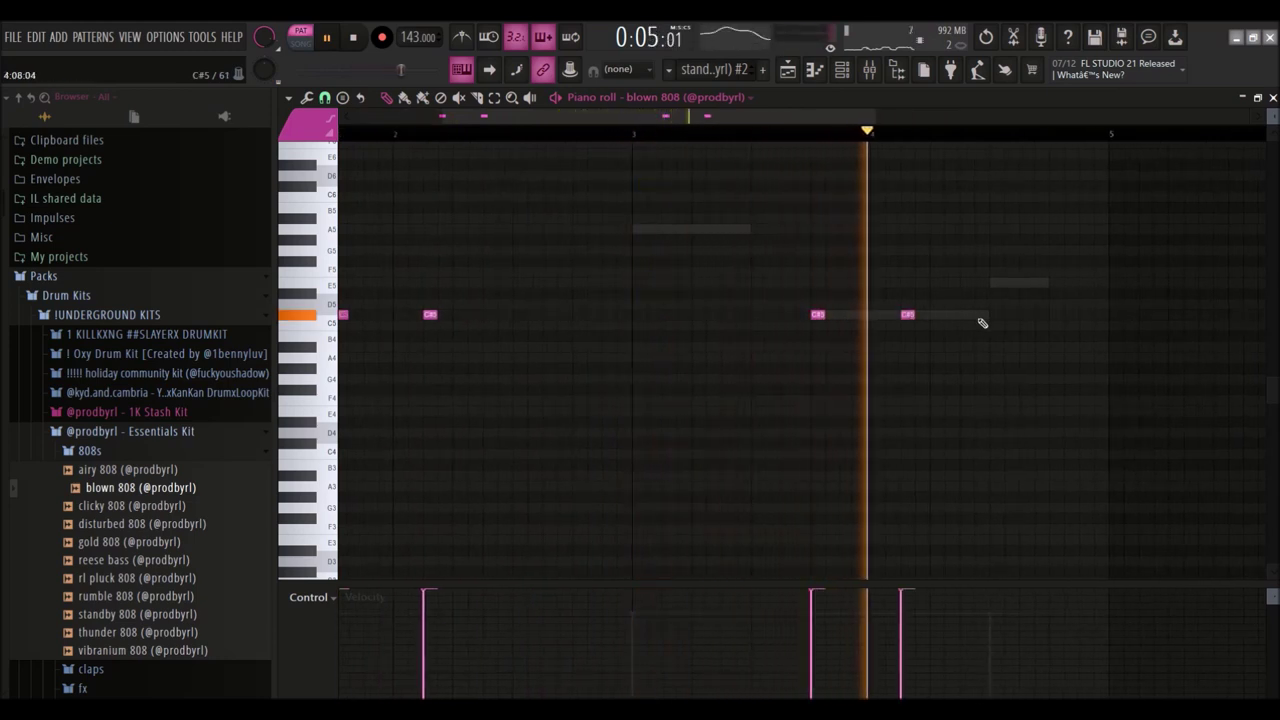
{"action": "left_click", "coordinate": [996, 283]}
{"action": "key", "text": "space"}
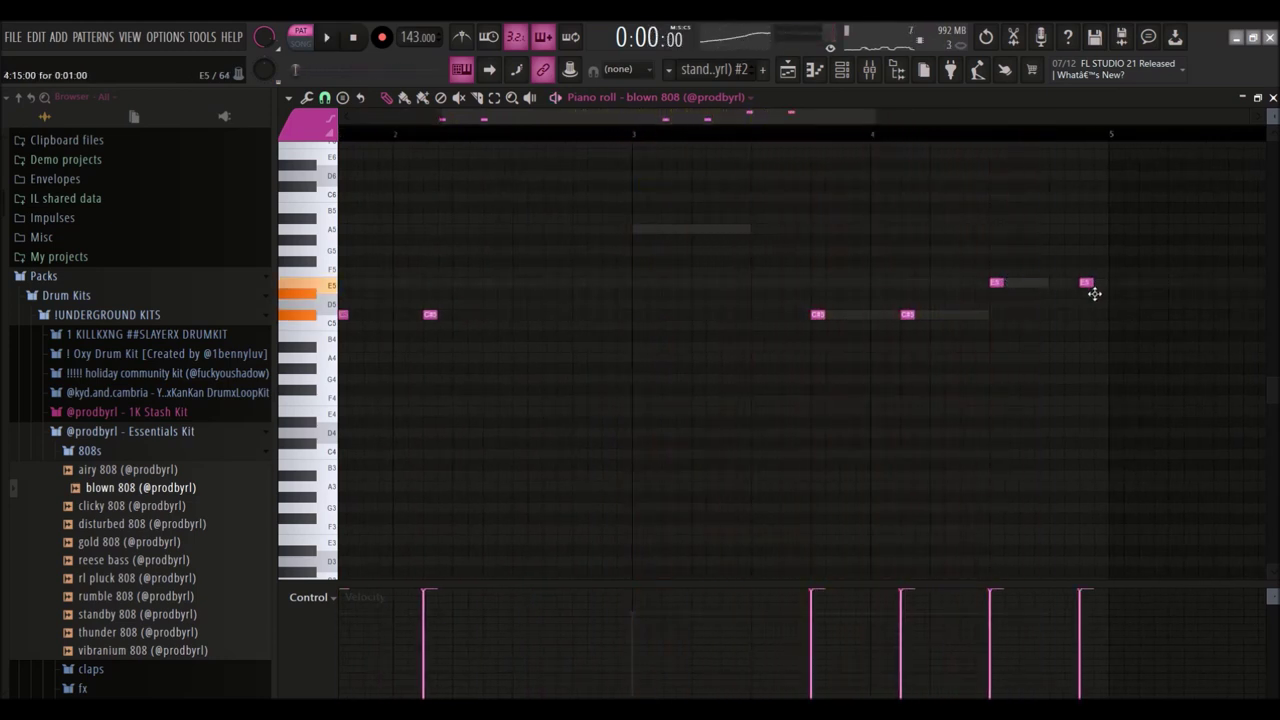
{"action": "scroll", "coordinate": [896, 317], "scroll_direction": "down", "scroll_amount": 2}
{"action": "key", "text": "ctrl+l"}
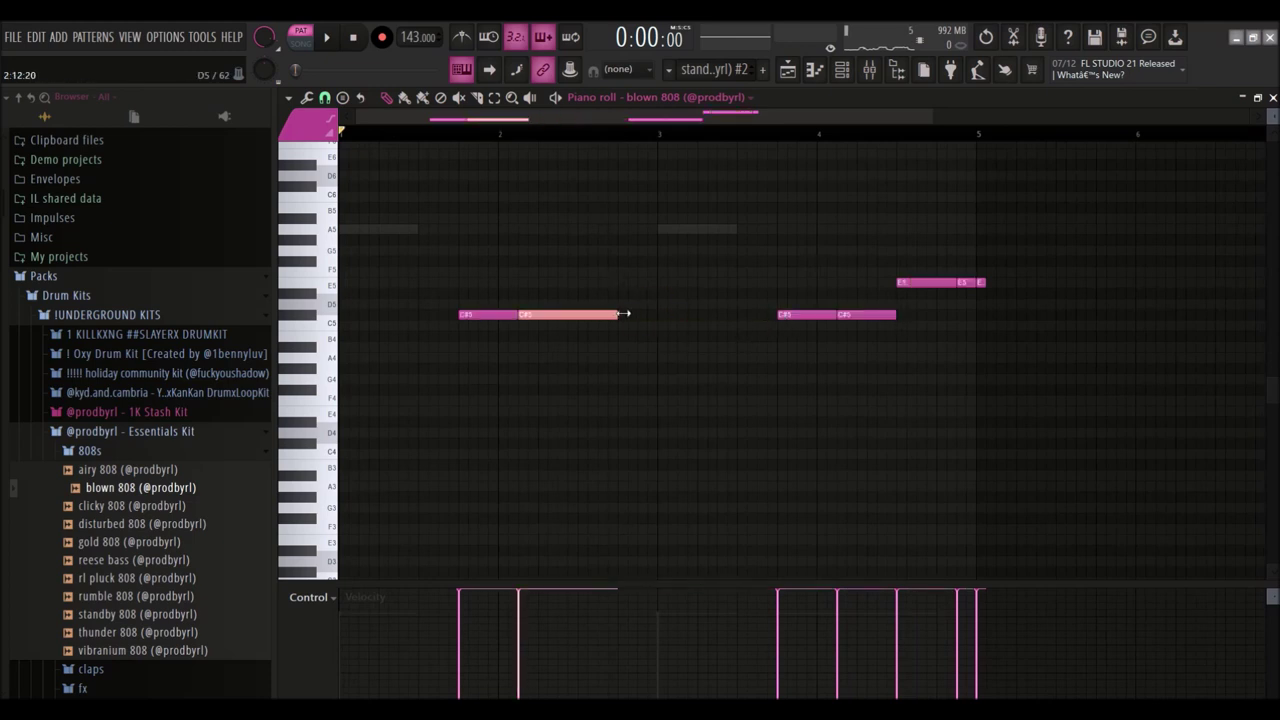
Delete the surplus E5 note at bar 5 of the blown 808 part and play the pattern
{"action": "left_click", "coordinate": [842, 71]}
{"action": "left_click", "coordinate": [503, 236]}
{"action": "left_click_drag", "start_coordinate": [842, 294], "coordinate": [922, 324]}
{"action": "key", "text": "Delete"}
{"action": "key", "text": "space"}
{"action": "left_click", "coordinate": [845, 74]}
{"action": "left_click", "coordinate": [499, 341]}
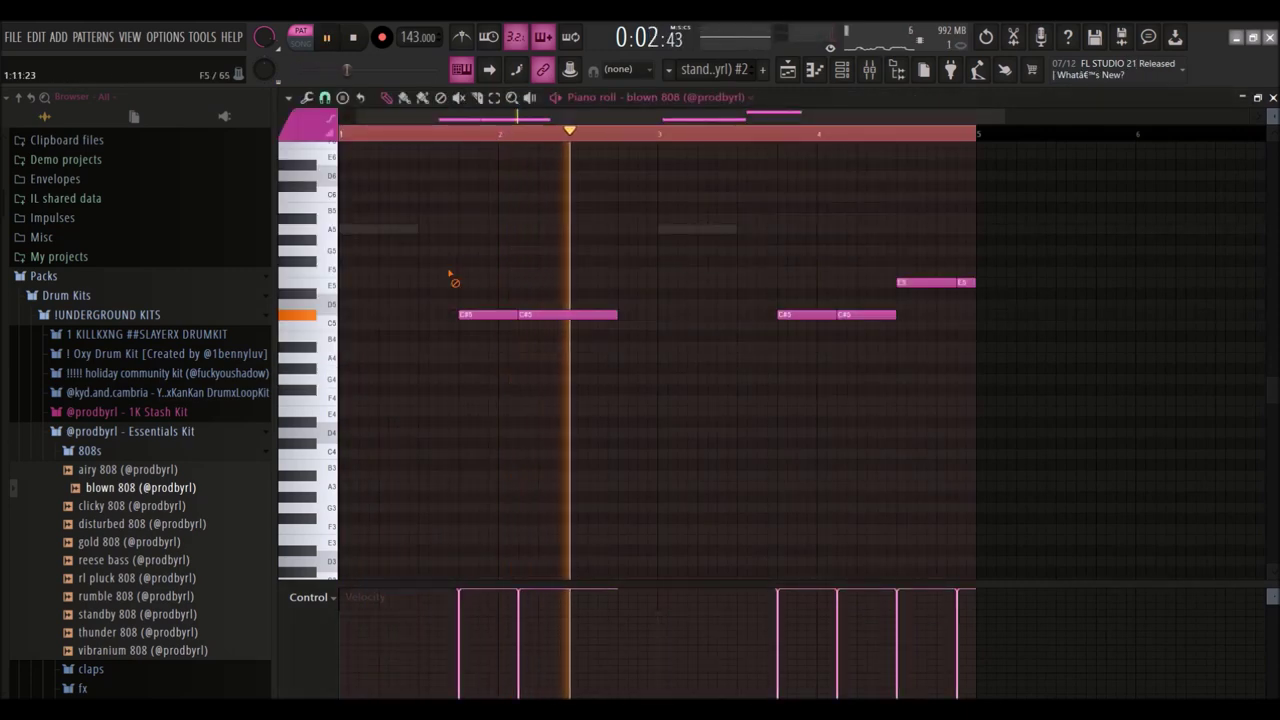
Replace the standby 808 clips at bars 29, 33 and 37 of the playlist with standby 808 #2 clips
{"action": "left_click", "coordinate": [842, 71]}
{"action": "left_click", "coordinate": [788, 70]}
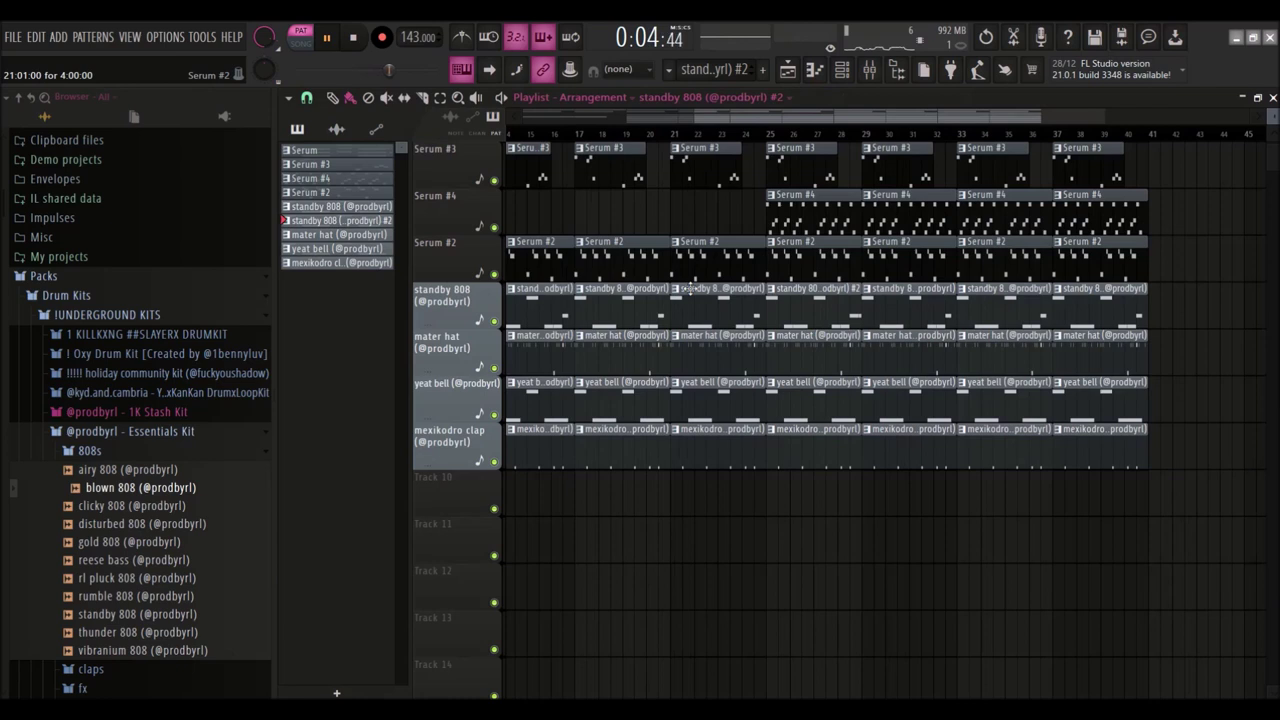
{"action": "left_click", "coordinate": [866, 307]}
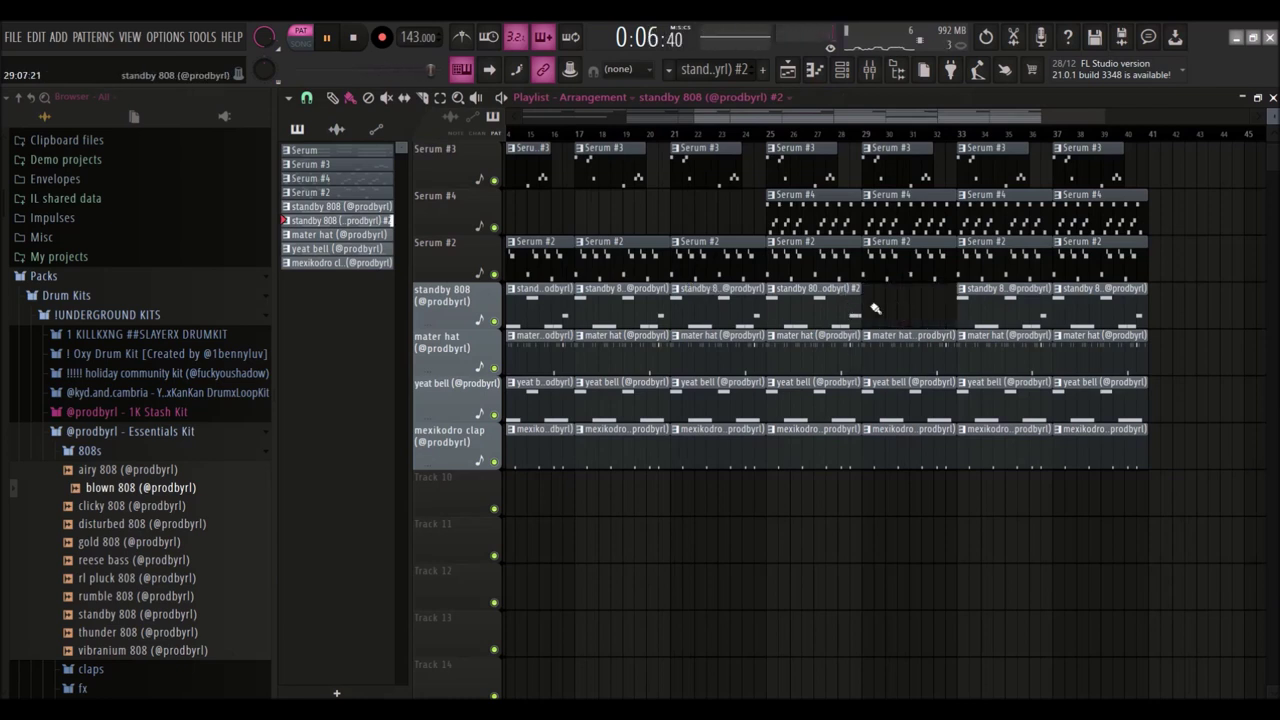
{"action": "right_click", "coordinate": [975, 310]}
{"action": "left_click", "coordinate": [970, 308]}
{"action": "right_click", "coordinate": [1066, 310]}
{"action": "left_click", "coordinate": [1066, 310]}
Check the blown 808 channel's volume envelope settings and return to the playlist
{"action": "left_click", "coordinate": [840, 72]}
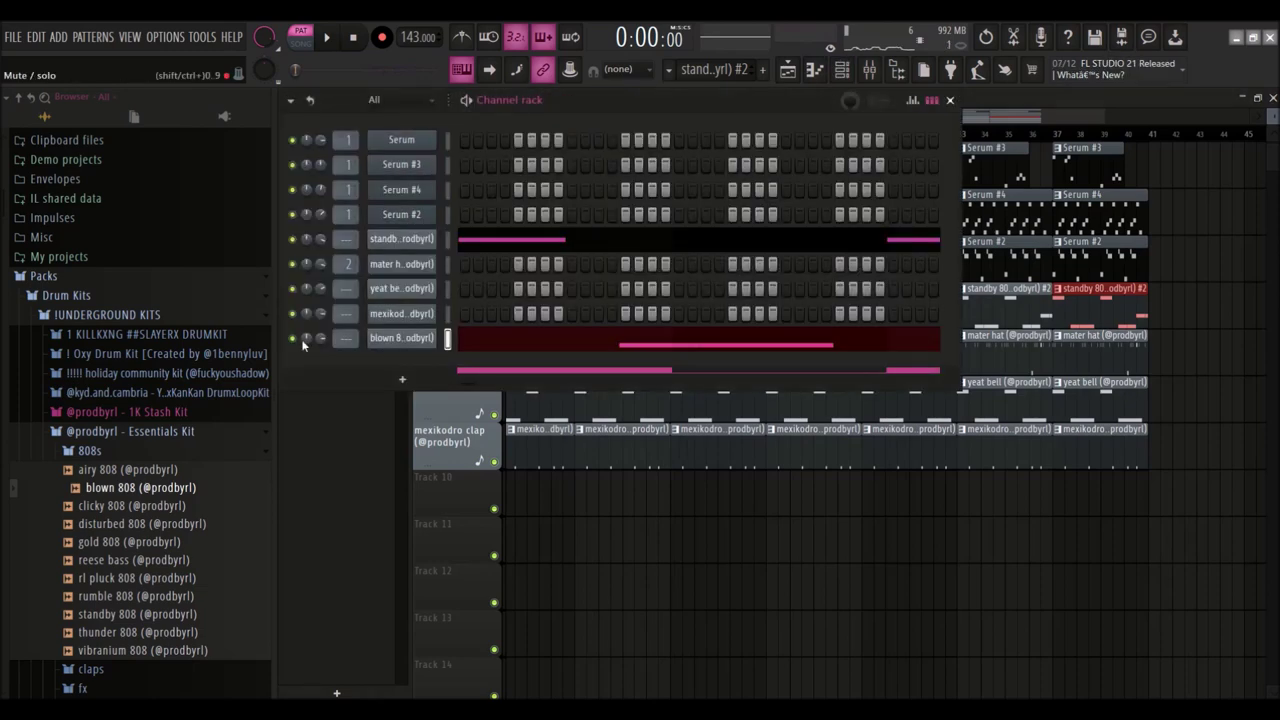
{"action": "left_click", "coordinate": [399, 339]}
{"action": "left_click", "coordinate": [427, 275]}
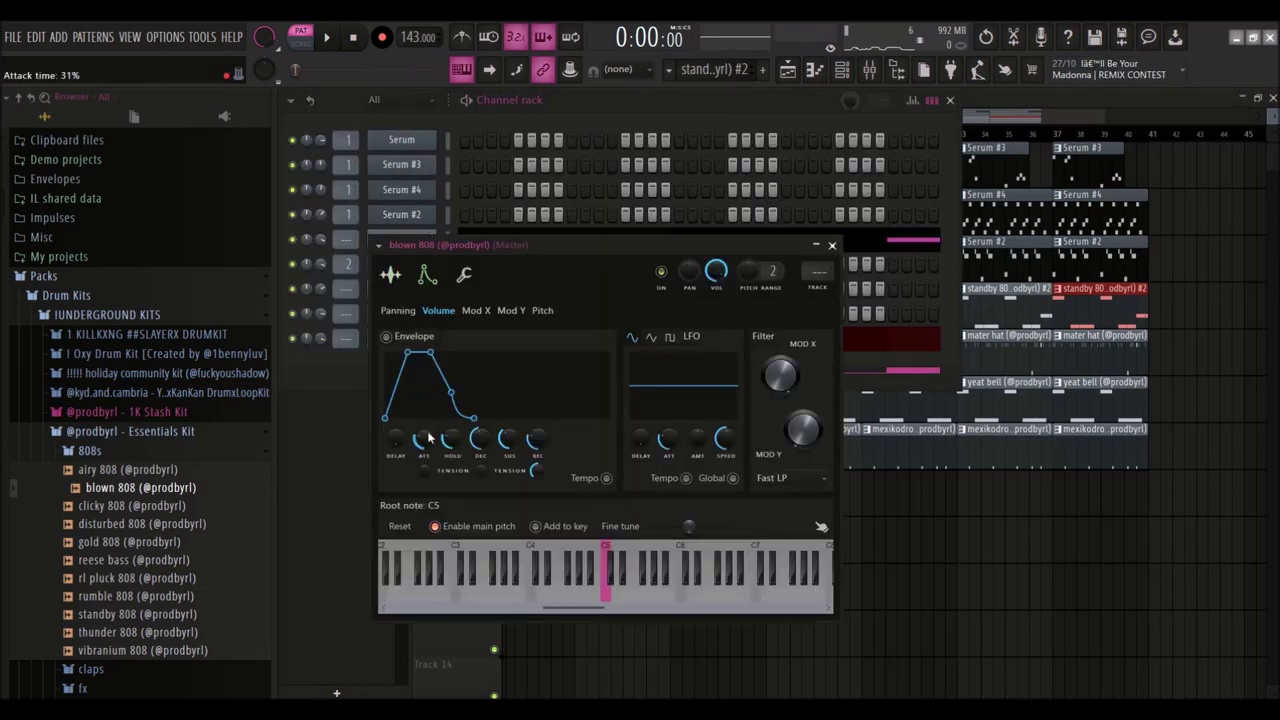
{"action": "left_click", "coordinate": [924, 494]}
{"action": "right_click", "coordinate": [922, 493]}
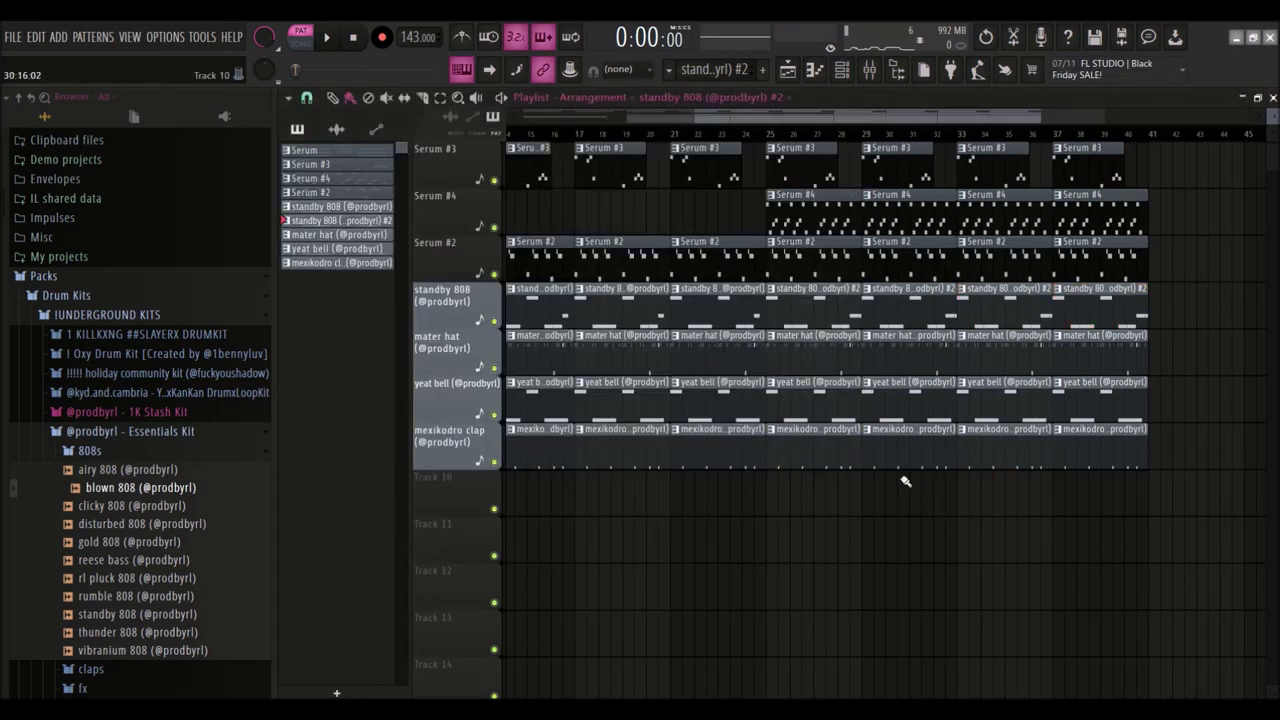
Select the drum and 808 clips starting at bar 21 and trim their ends back to the middle of bar 24
{"action": "scroll", "coordinate": [917, 491], "scroll_direction": "down", "scroll_amount": 3}
{"action": "scroll", "coordinate": [892, 300], "scroll_direction": "up", "scroll_amount": 2}
{"action": "scroll", "coordinate": [790, 307], "scroll_direction": "up", "scroll_amount": 5}
{"action": "scroll", "coordinate": [788, 307], "scroll_direction": "up", "scroll_amount": 3}
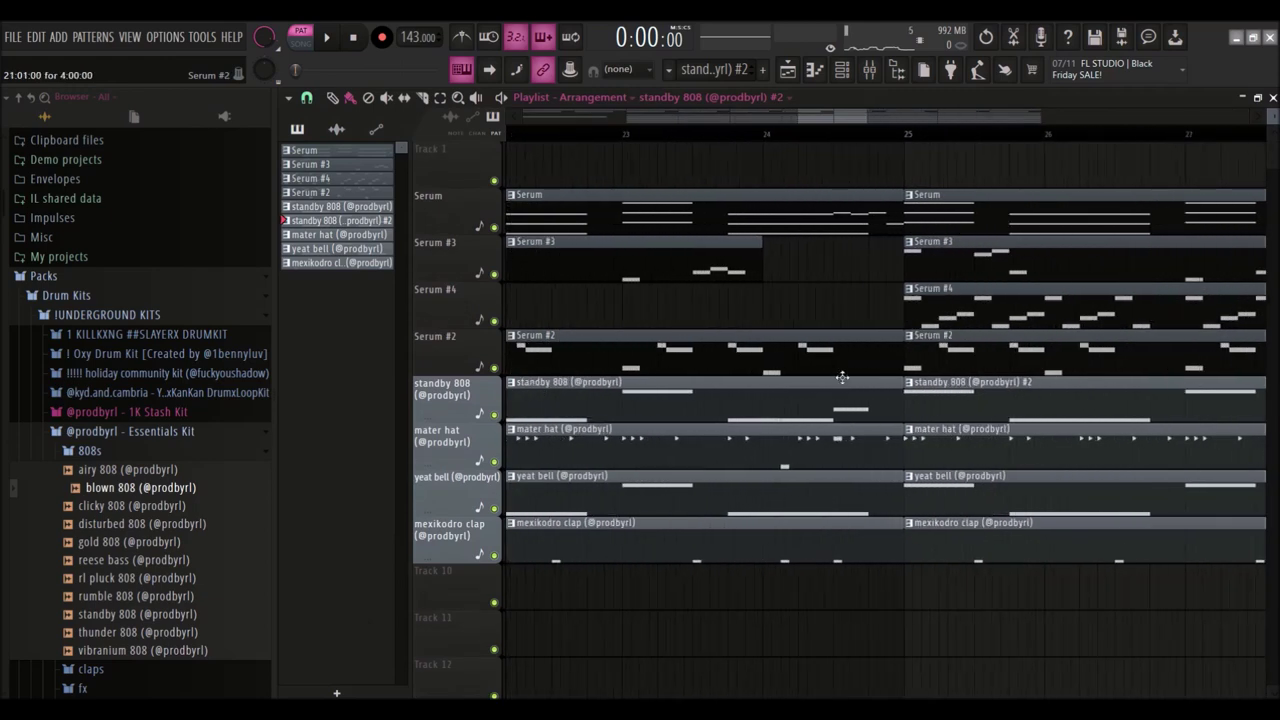
{"action": "left_click_drag", "start_coordinate": [860, 385], "coordinate": [874, 558]}
{"action": "left_click_drag", "start_coordinate": [904, 481], "coordinate": [836, 485]}
Delete the yeat bell clips before bar 25
{"action": "scroll", "coordinate": [795, 476], "scroll_direction": "down", "scroll_amount": 6}
{"action": "right_click", "coordinate": [709, 502]}
{"action": "scroll", "coordinate": [528, 489], "scroll_direction": "down", "scroll_amount": 1}
{"action": "right_click", "coordinate": [530, 489]}
{"action": "scroll", "coordinate": [530, 489], "scroll_direction": "down", "scroll_amount": 1}
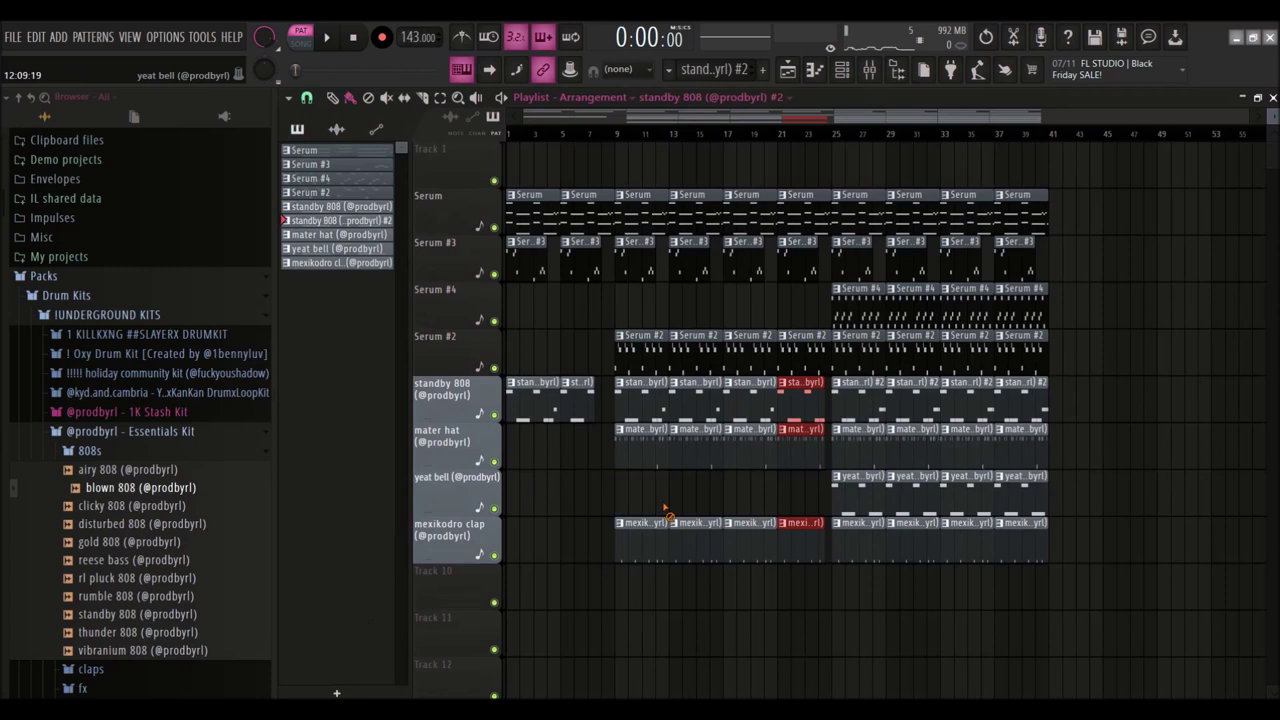
Play the arrangement and move the blown 808 channel directly below the standby 808 in the channel rack
{"action": "key", "text": "space"}
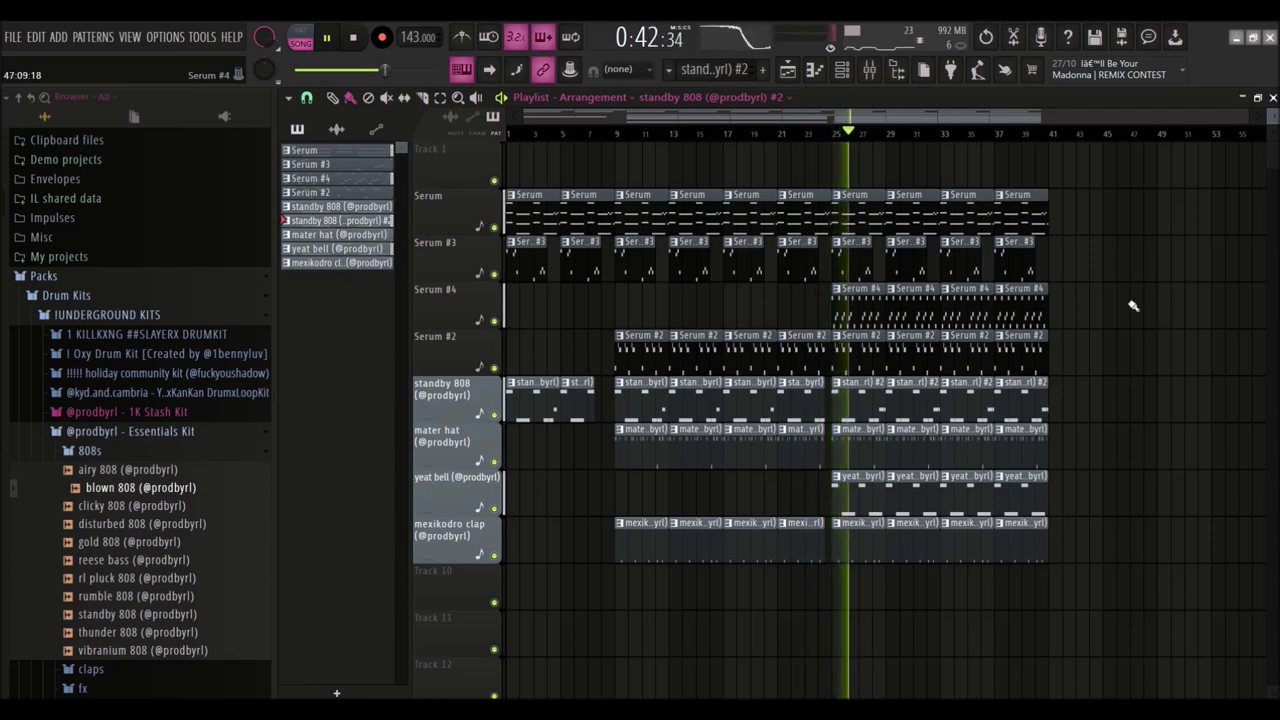
{"action": "key", "text": "F6"}
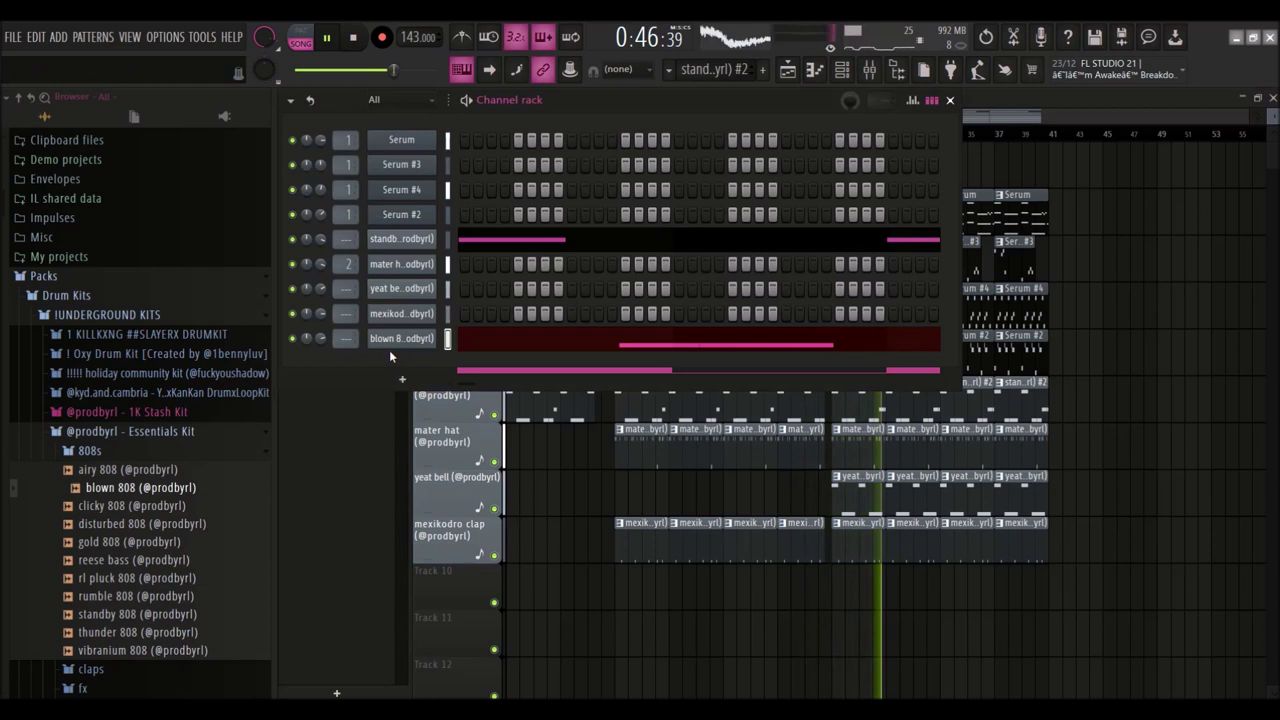
{"action": "left_click_drag", "start_coordinate": [405, 318], "coordinate": [408, 266]}
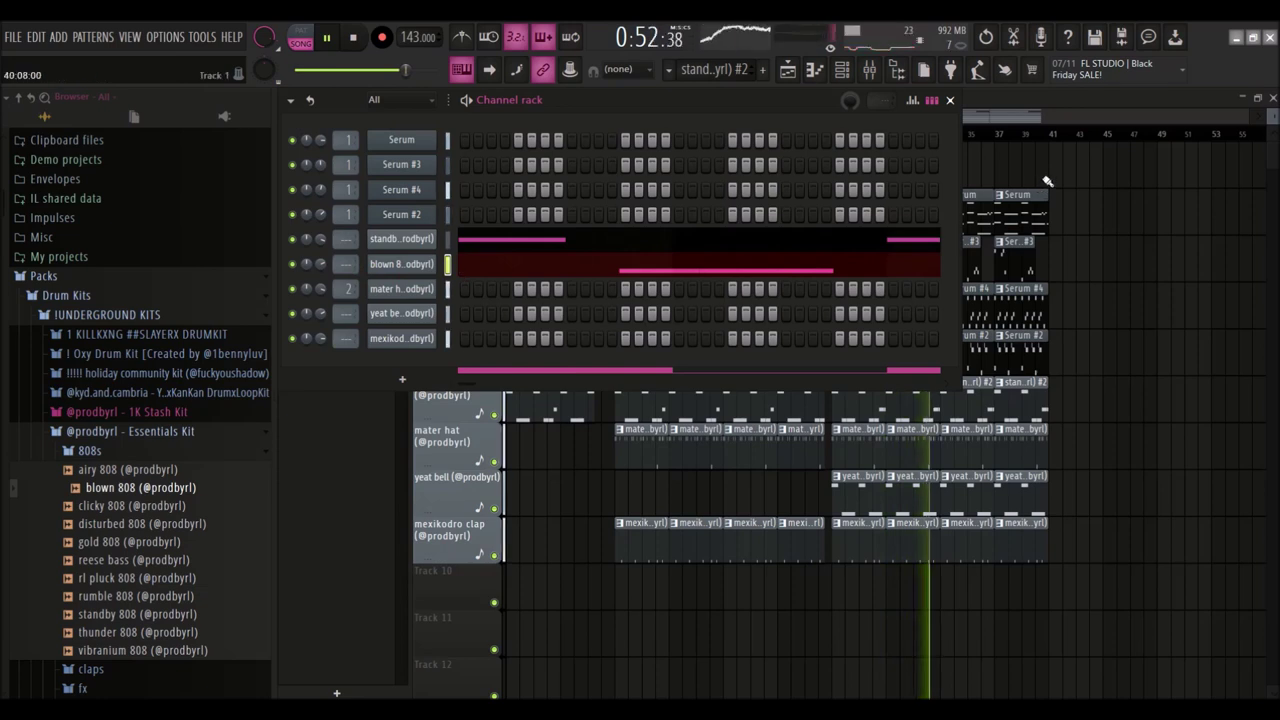
{"action": "key", "text": "F6"}
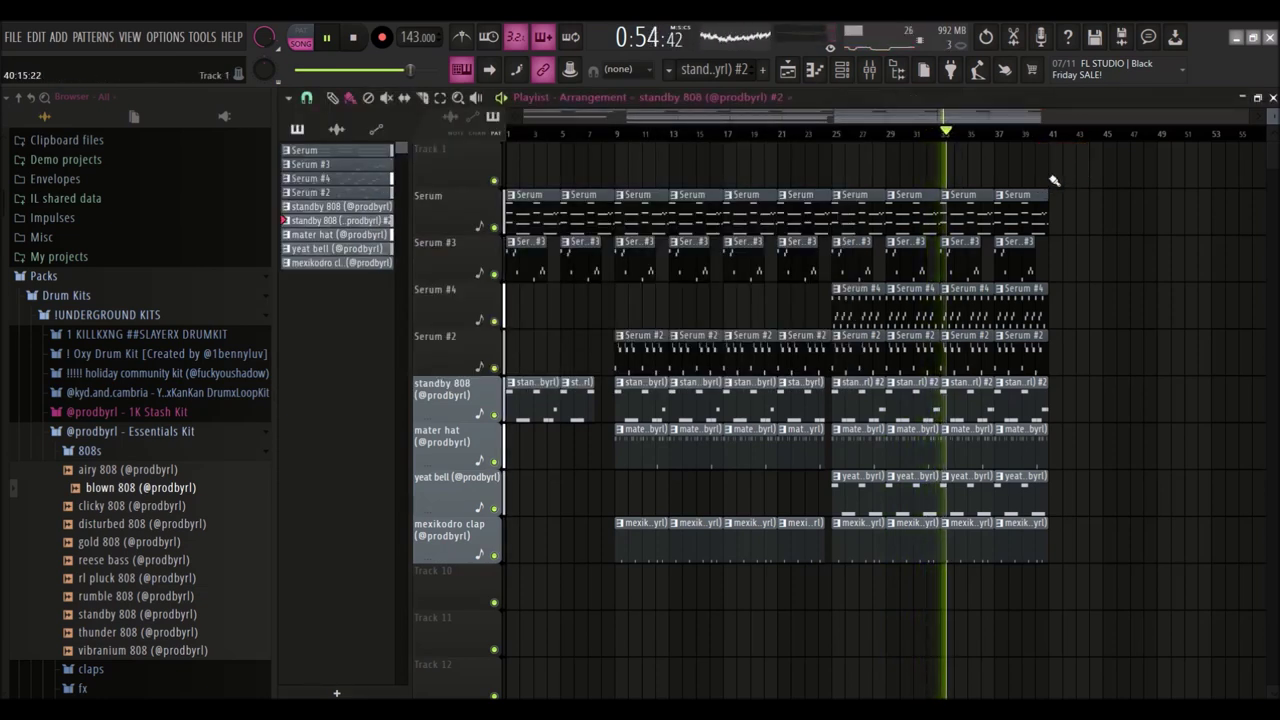